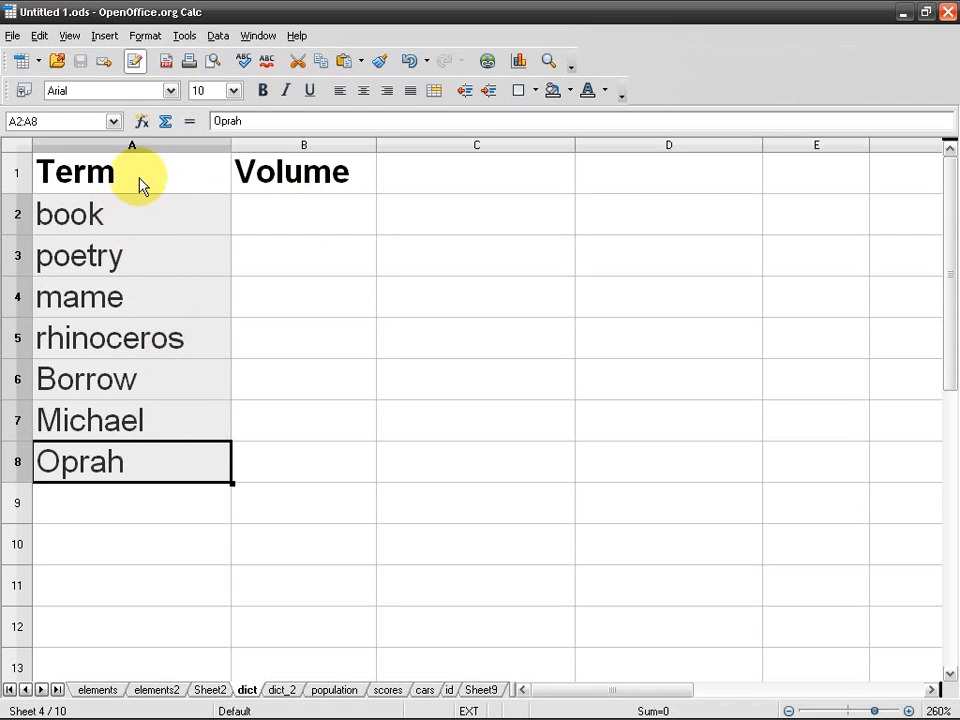
# Step: Start an IF function in cell B2 of the Volume column using the Function Wizard
pyautogui.click(279, 219)
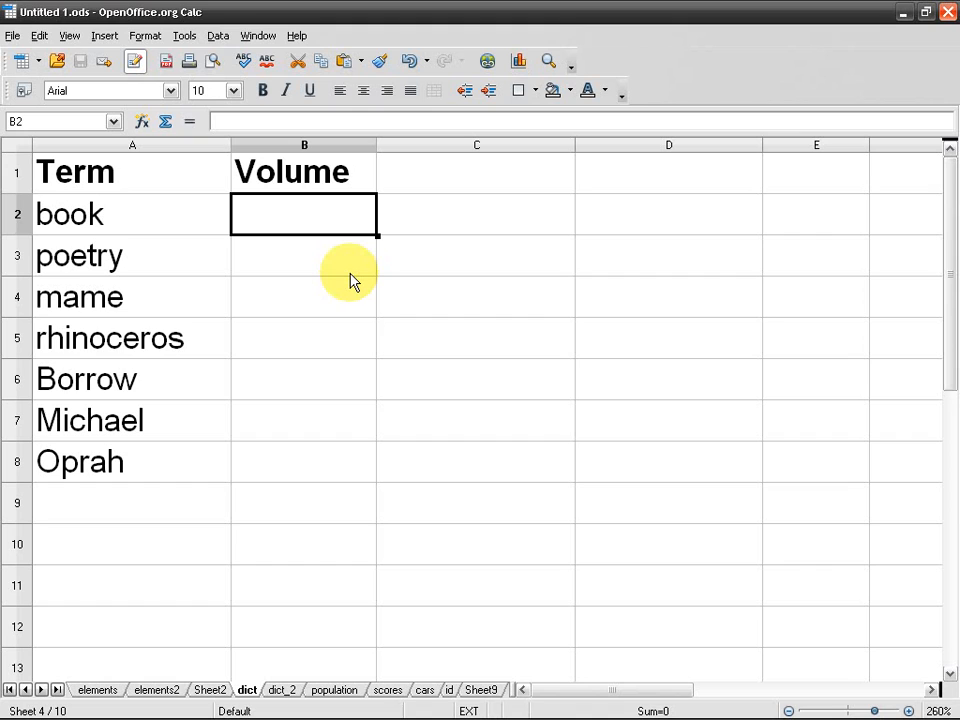
pyautogui.click(277, 255)
pyautogui.click(291, 222)
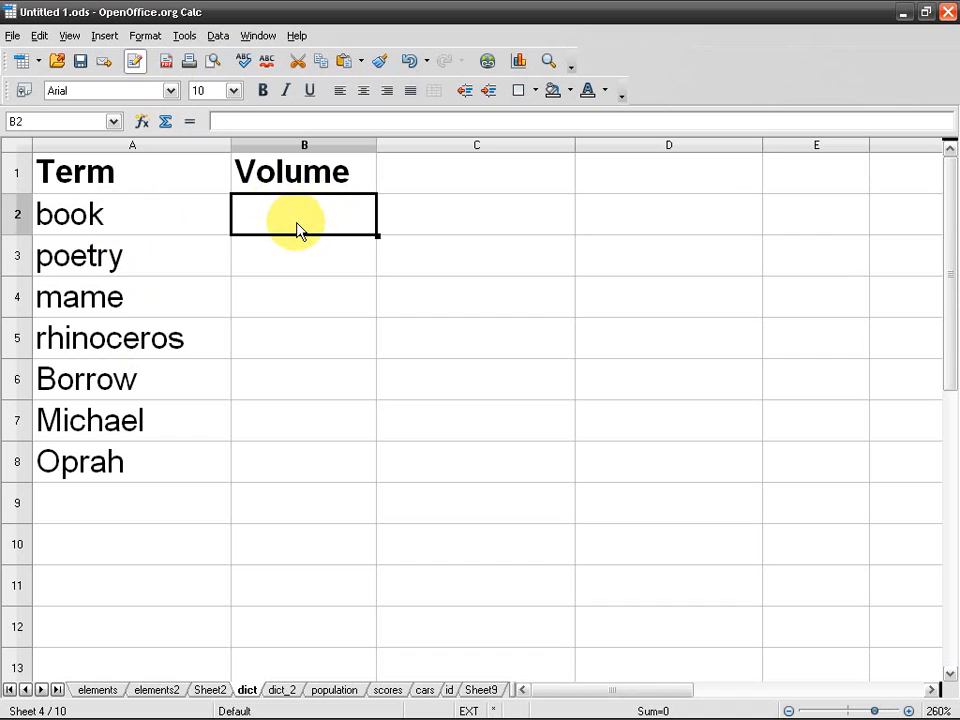
pyautogui.click(145, 124)
pyautogui.click(389, 492)
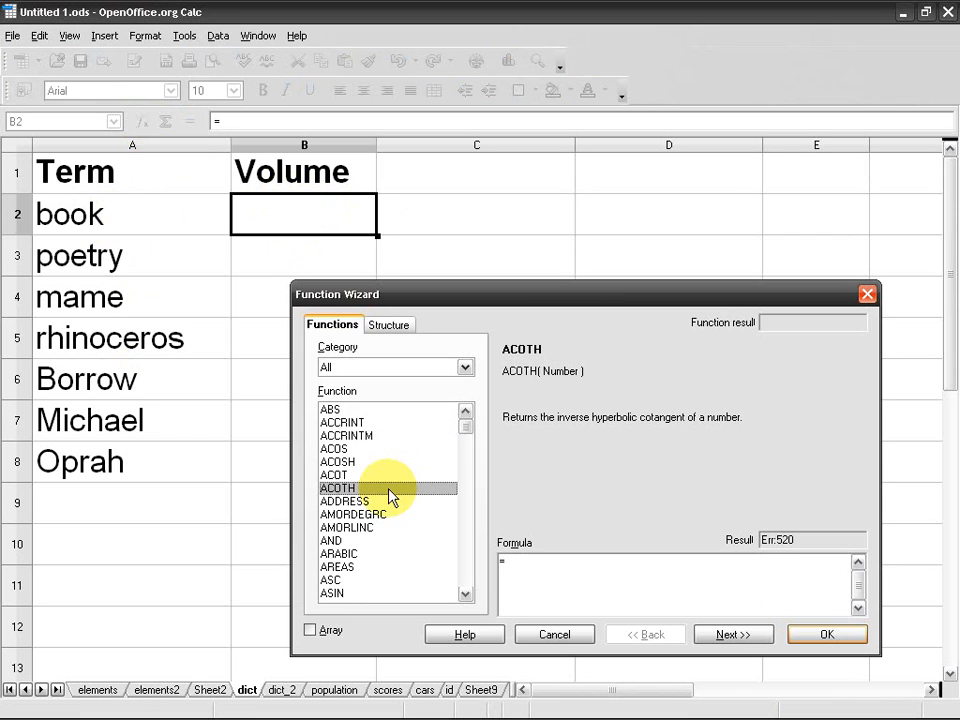
pyautogui.press('i')
pyautogui.doubleClick(343, 408)
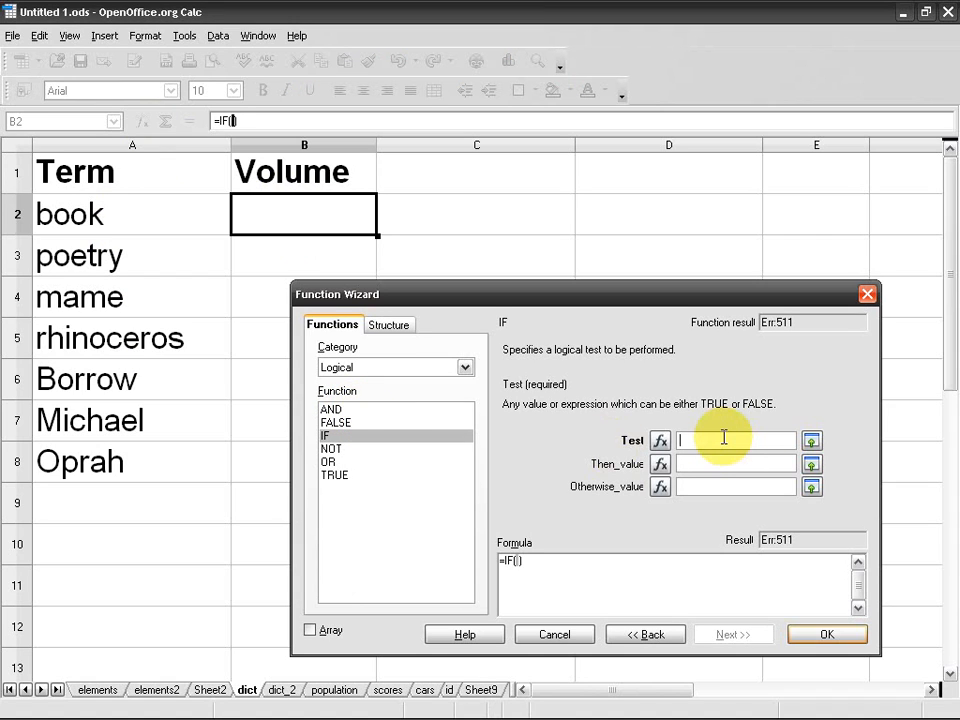
# Step: Set the IF test to LEFT(a2;1)<"m" so it compares the term's first letter with m
pyautogui.write('LEFT')
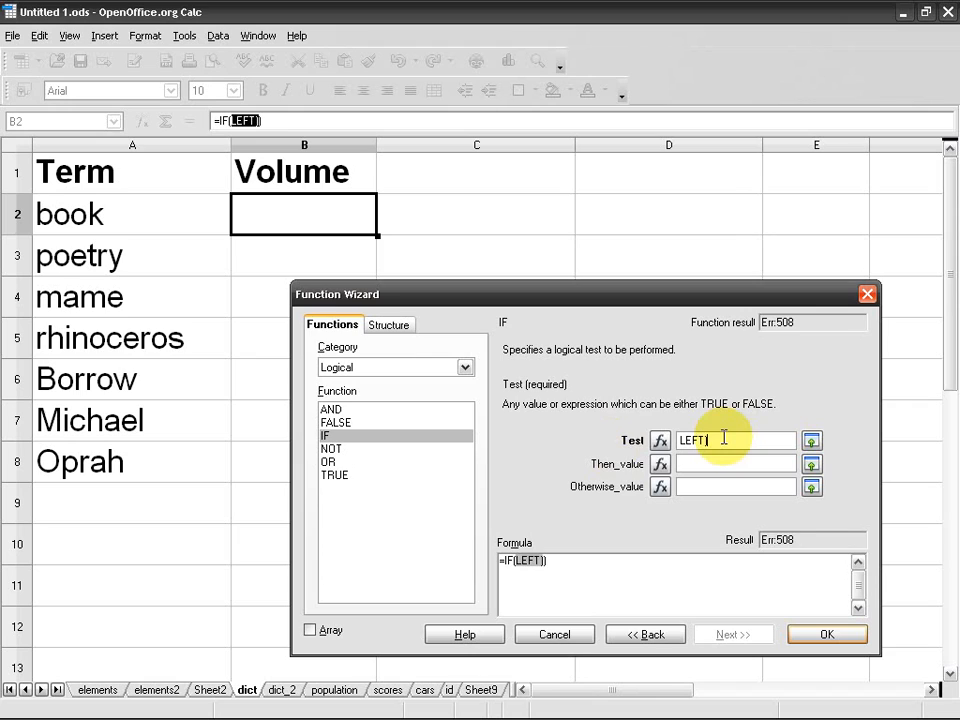
pyautogui.press('BackSpace')
pyautogui.write('(a2)')
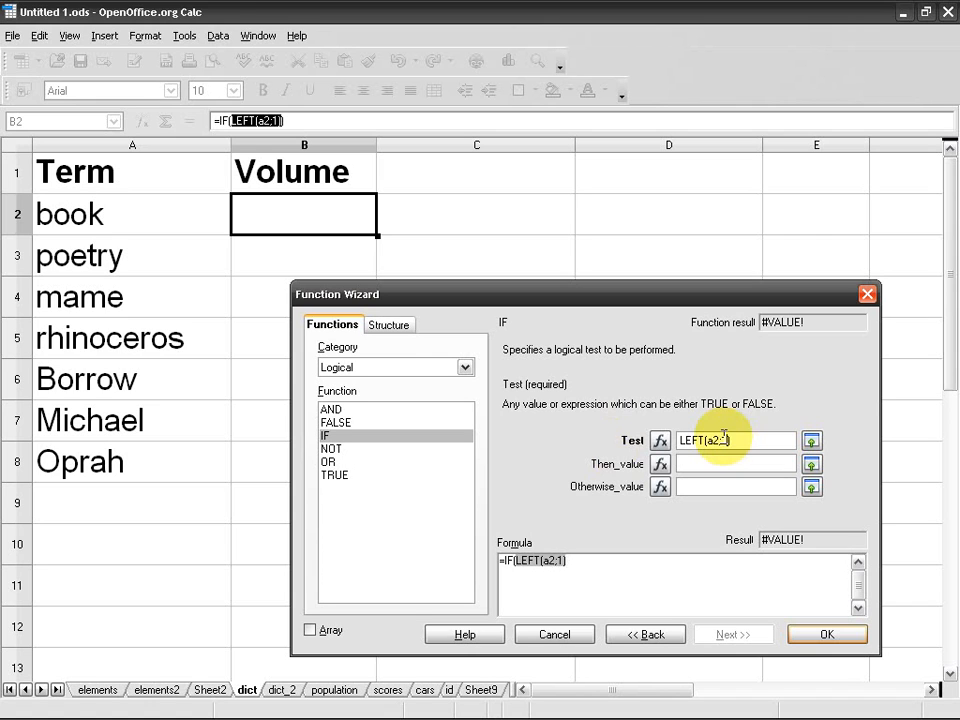
pyautogui.write(';1')
pyautogui.press('Right')
pyautogui.write('<"m"')
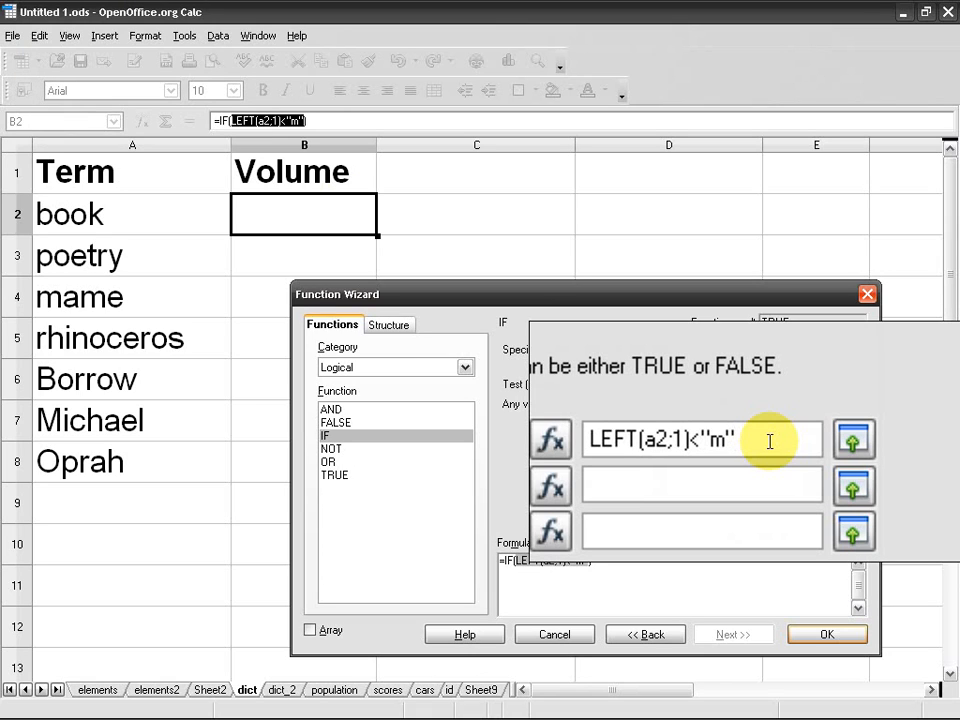
# Step: Examine the test expression by highlighting the LEFT function name and its a2 argument
pyautogui.press('Left')
pyautogui.press('Left')
pyautogui.press('Left')
pyautogui.press('Left')
pyautogui.press('Left')
pyautogui.press('Left')
pyautogui.hotkey('shift', 'Right')
pyautogui.press('Home')
pyautogui.hotkey('shift', 'Right')
pyautogui.hotkey('shift', 'Right')
pyautogui.hotkey('shift', 'Right')
pyautogui.hotkey('shift', 'Right')
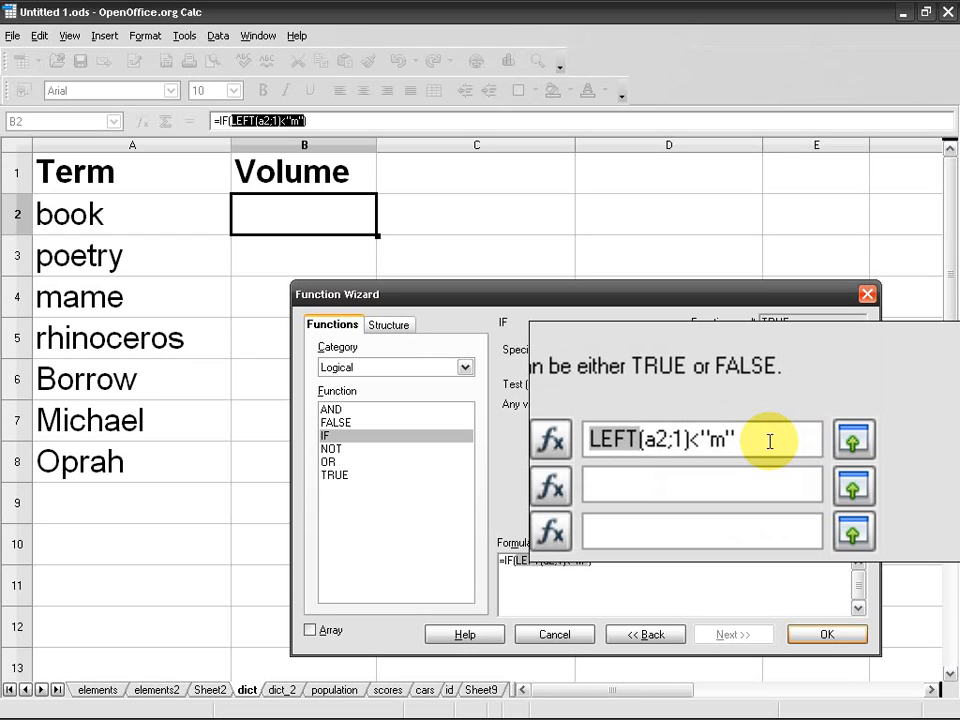
pyautogui.press('Right')
pyautogui.press('Right')
pyautogui.press('Left')
pyautogui.hotkey('shift', 'Right')
pyautogui.hotkey('shift', 'Right')
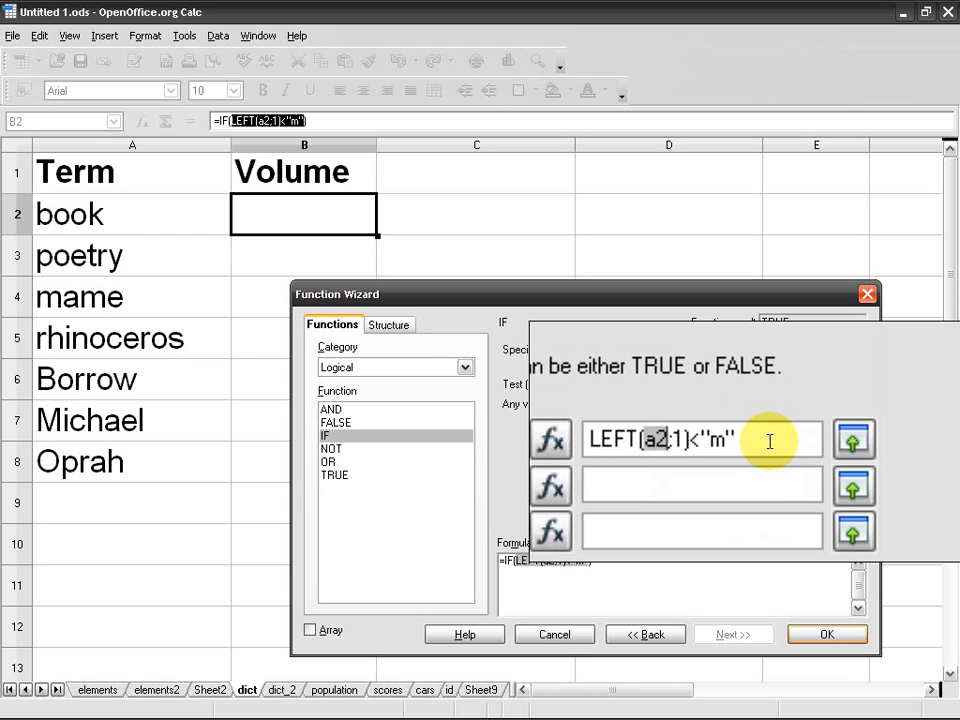
# Step: Set the value for a true test to "1" and the otherwise value to "2", and insert the formula
pyautogui.press('End')
pyautogui.press('Tab')
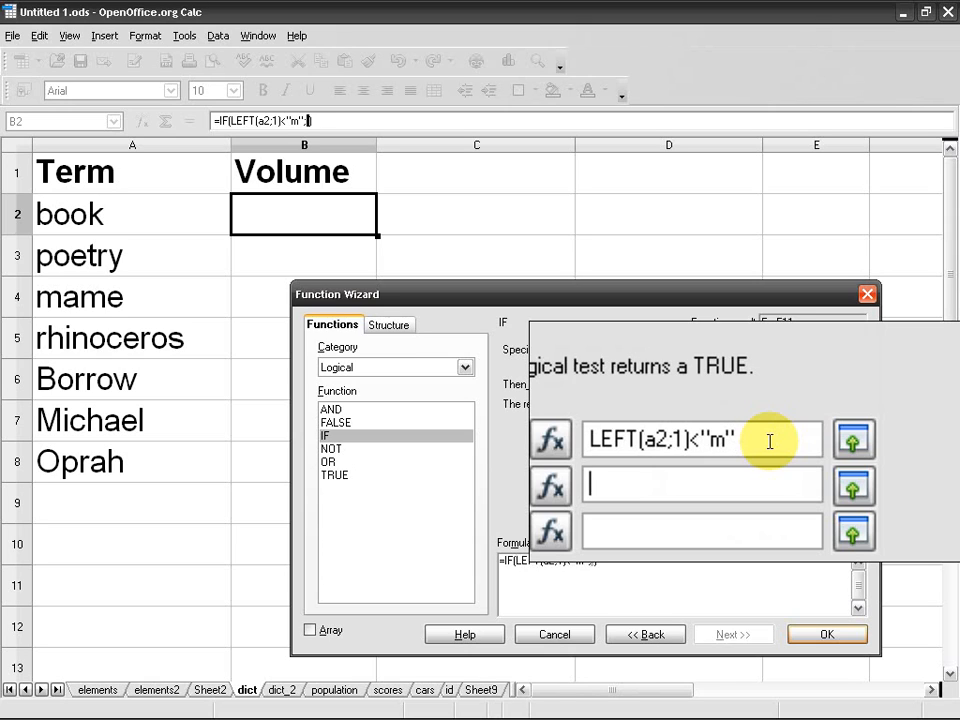
pyautogui.write('"1"')
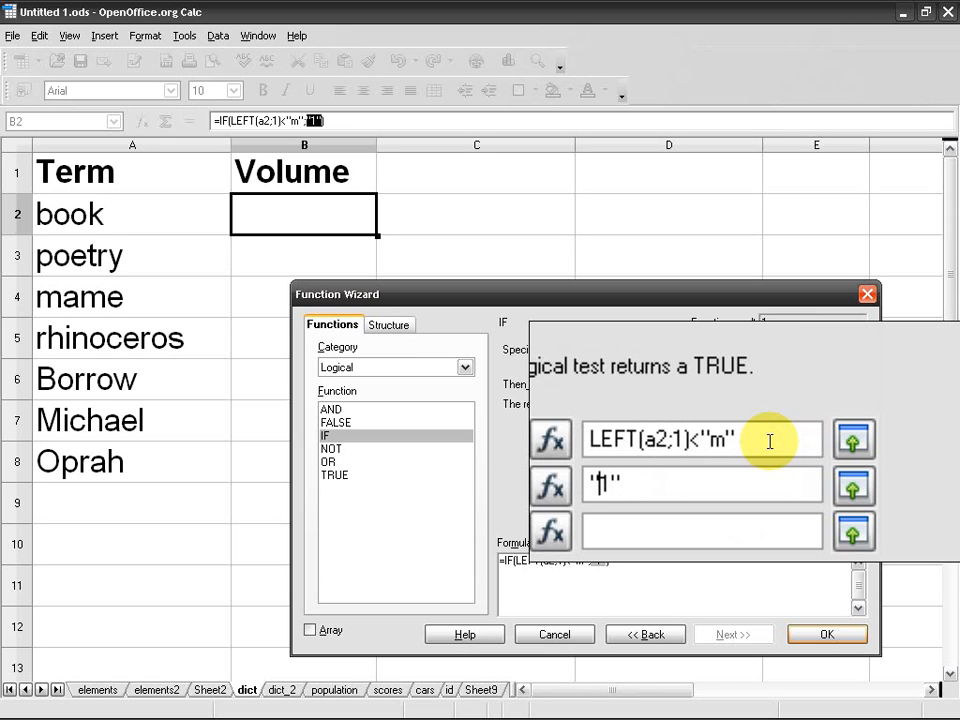
pyautogui.press('Tab')
pyautogui.write('"2"')
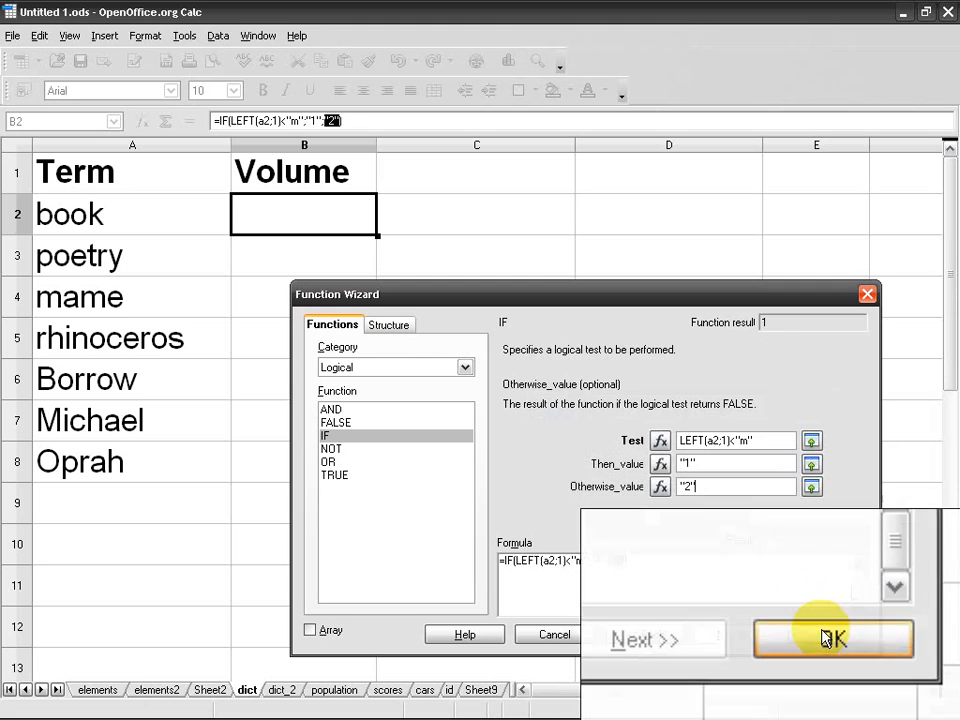
pyautogui.click(826, 634)
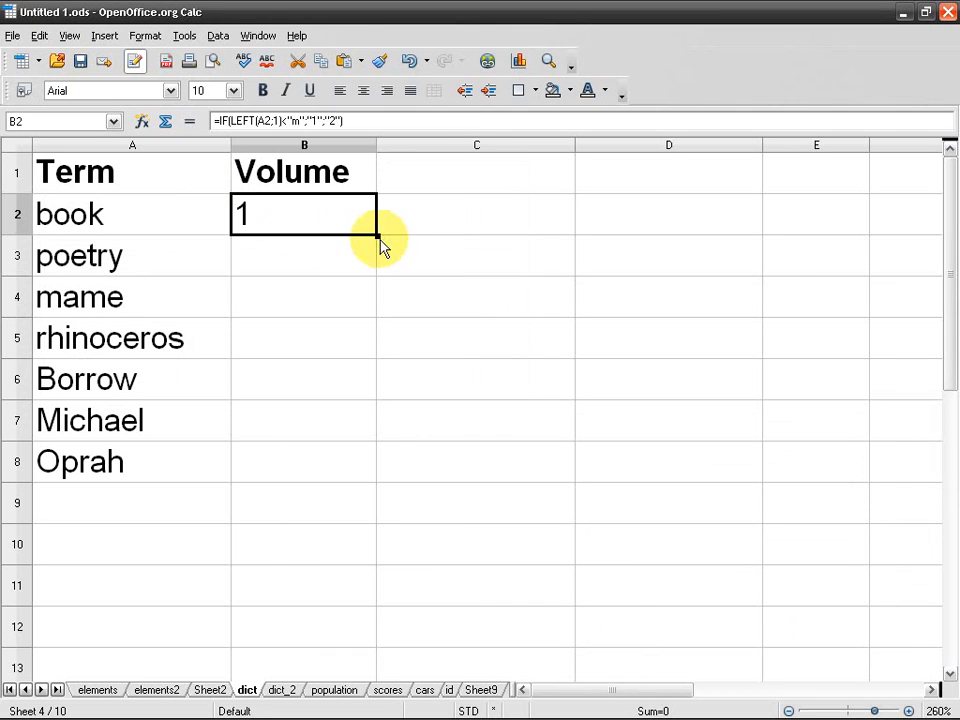
# Step: Fill the B2 formula down through B8 and narrow the Volume column slightly
pyautogui.moveTo(378, 238); pyautogui.dragTo(374, 472)
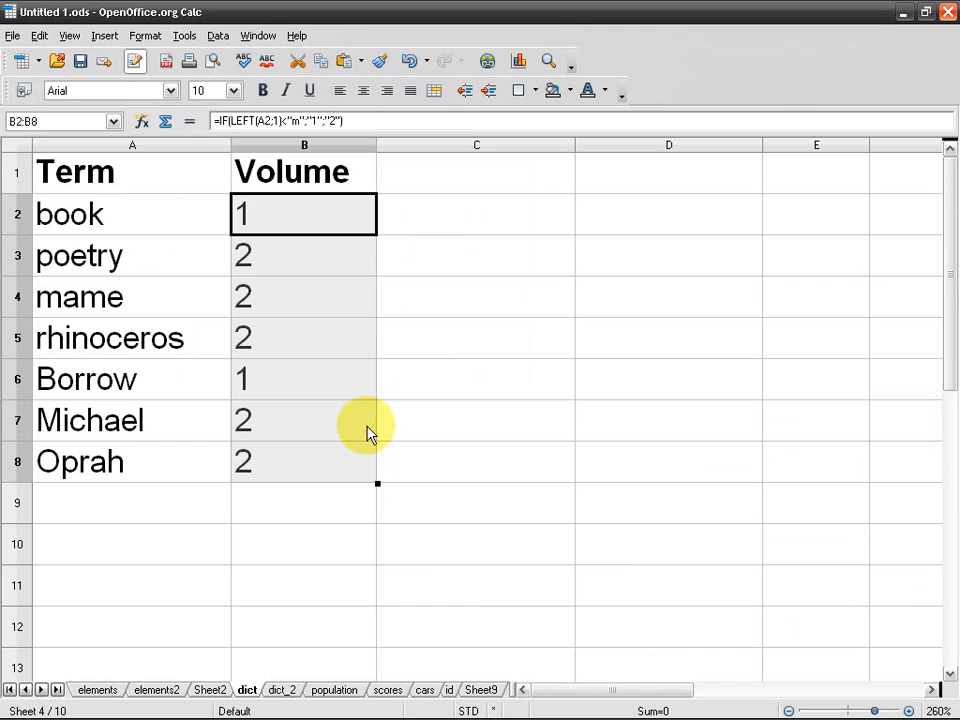
pyautogui.moveTo(377, 146); pyautogui.dragTo(367, 143)
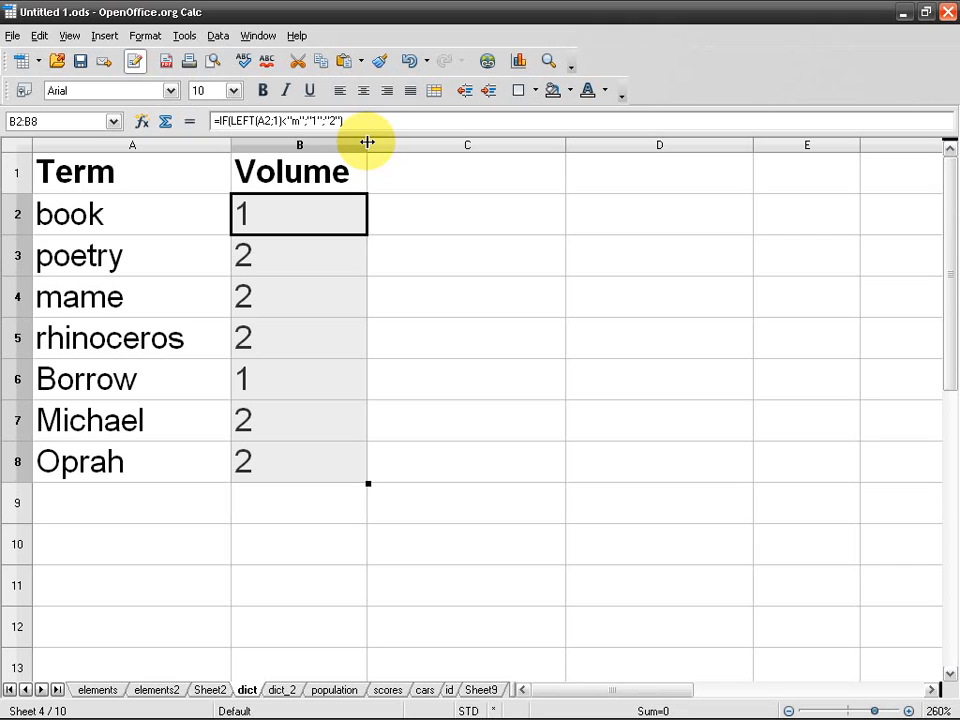
# Step: Start an IF function in cell C2 using the Function Wizard
pyautogui.click(435, 217)
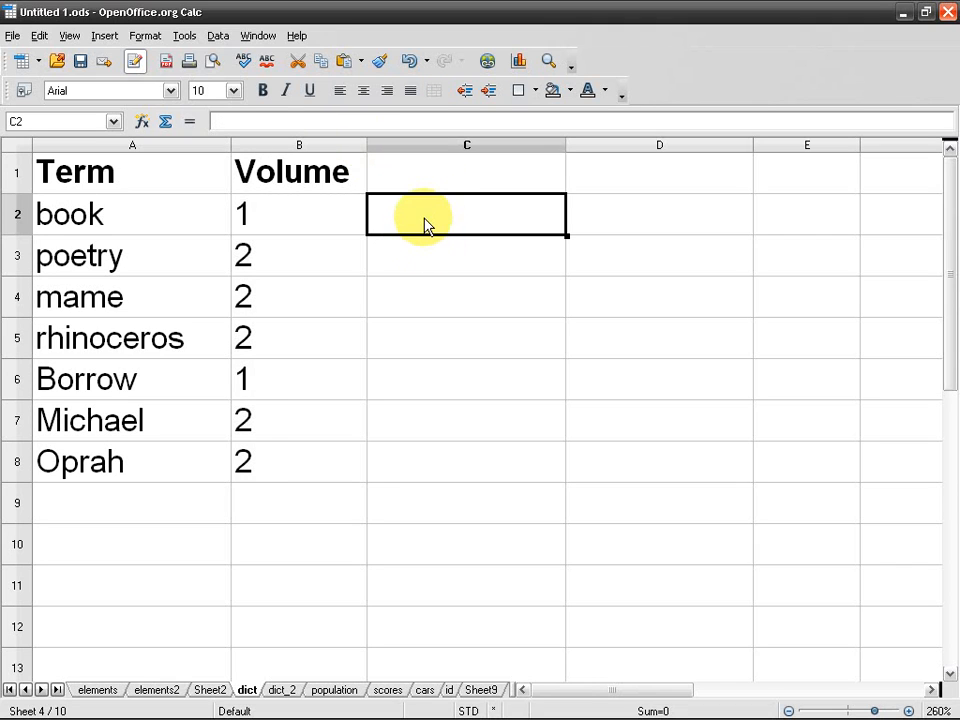
pyautogui.click(143, 122)
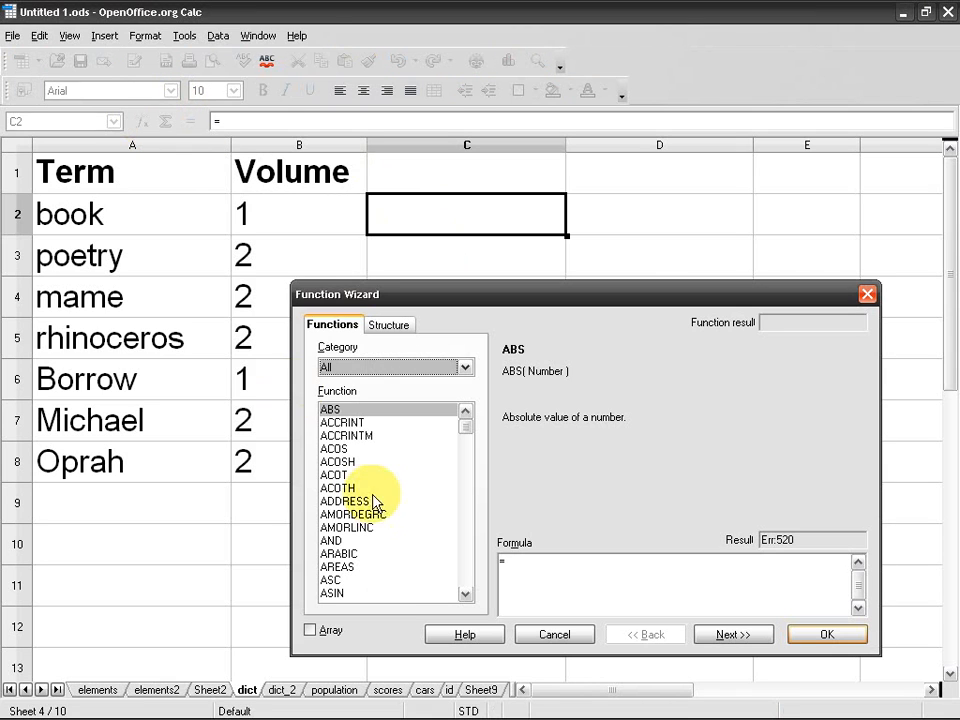
pyautogui.click(377, 501)
pyautogui.press('i')
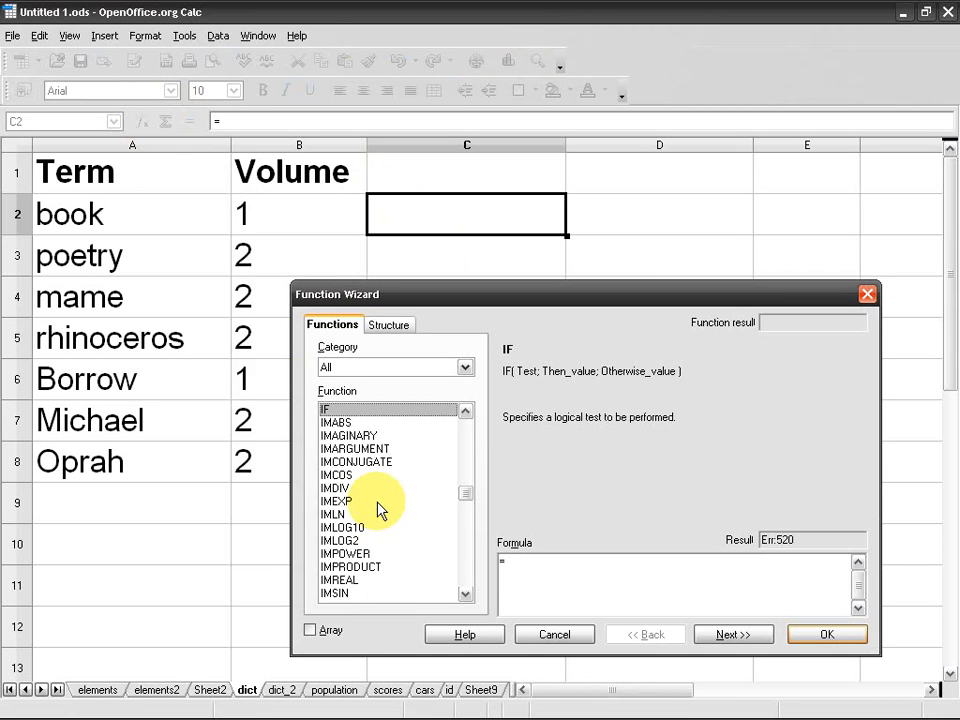
pyautogui.doubleClick(401, 410)
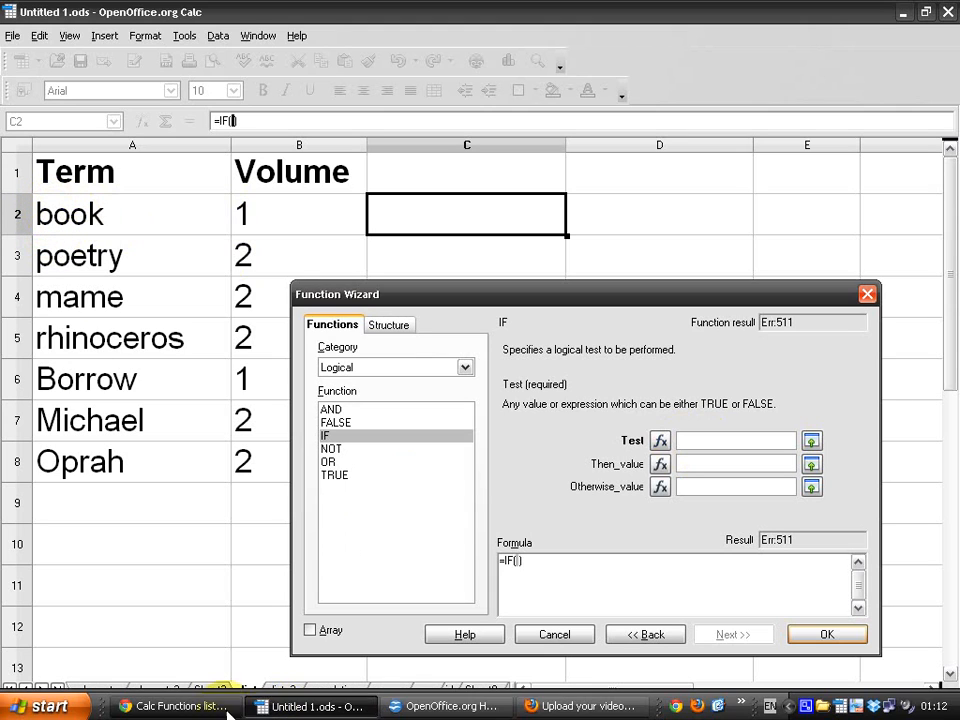
# Step: Switch to the browser, consult the ASCII table for the letters' decimal codes, and return to the spreadsheet
pyautogui.click(180, 700)
pyautogui.click(750, 12)
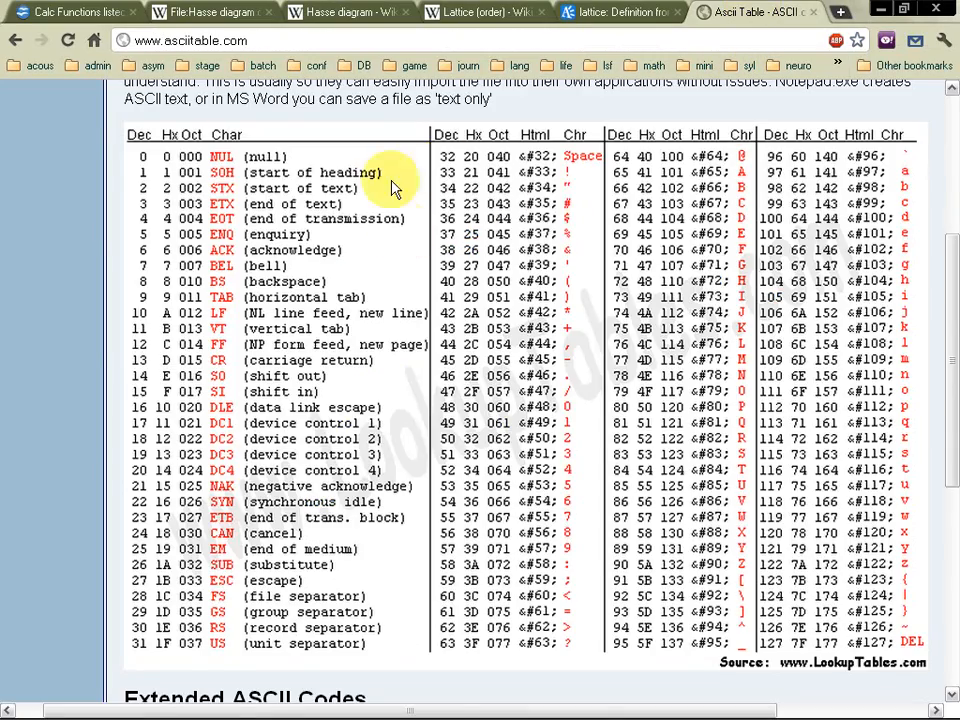
pyautogui.scroll(4, 445, 405)
pyautogui.scroll(-4, 310, 390)
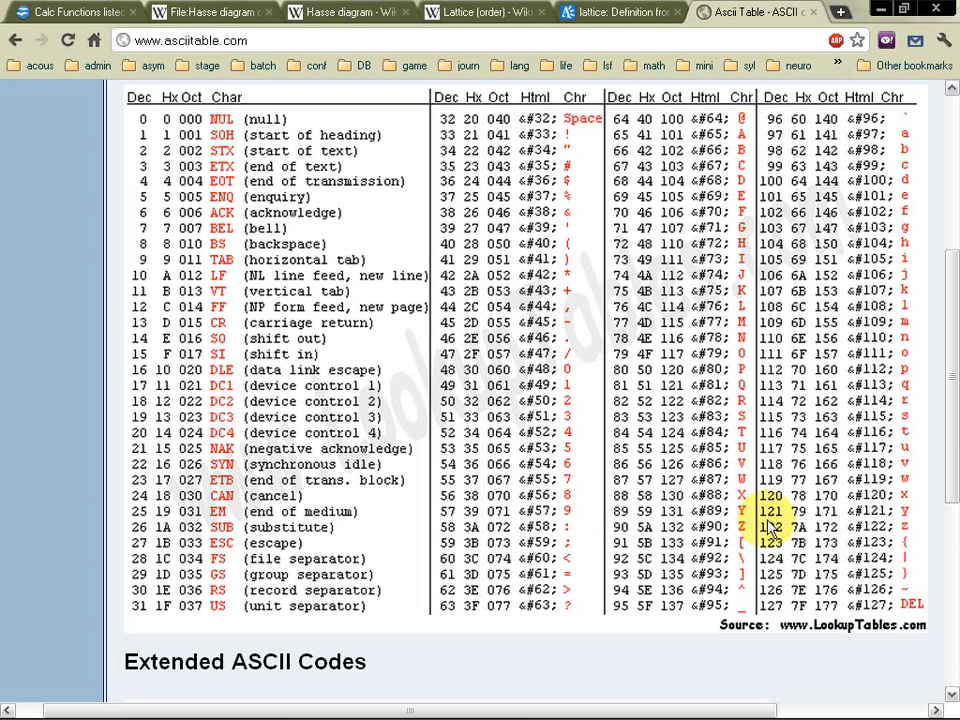
pyautogui.click(880, 9)
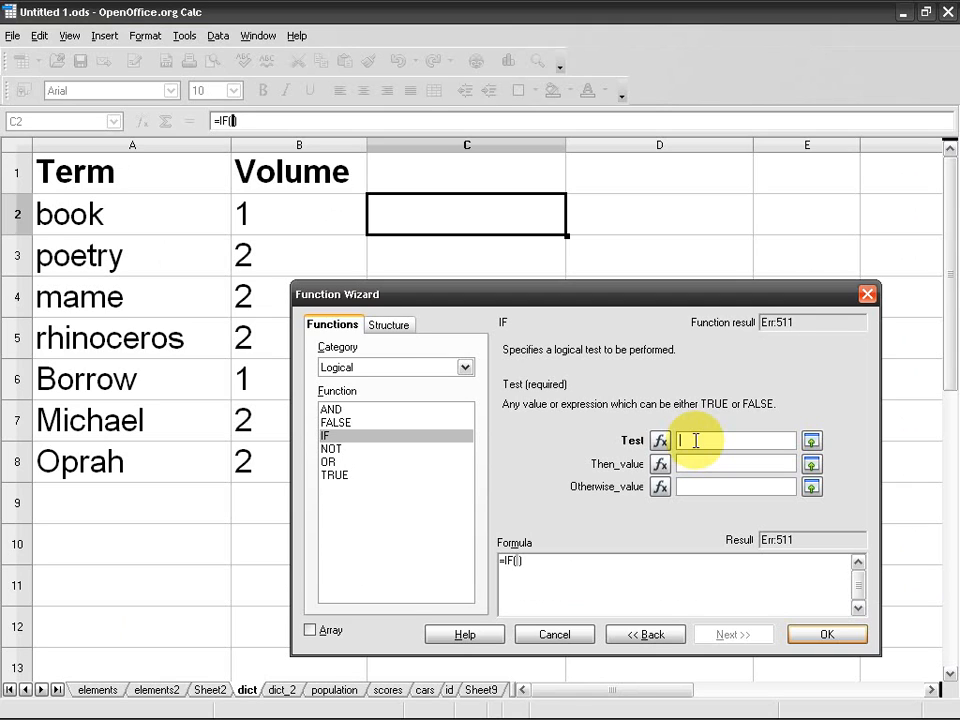
# Step: Begin the IF test with an AND function whose first condition is CODE(a2)>=65
pyautogui.write('AND()')
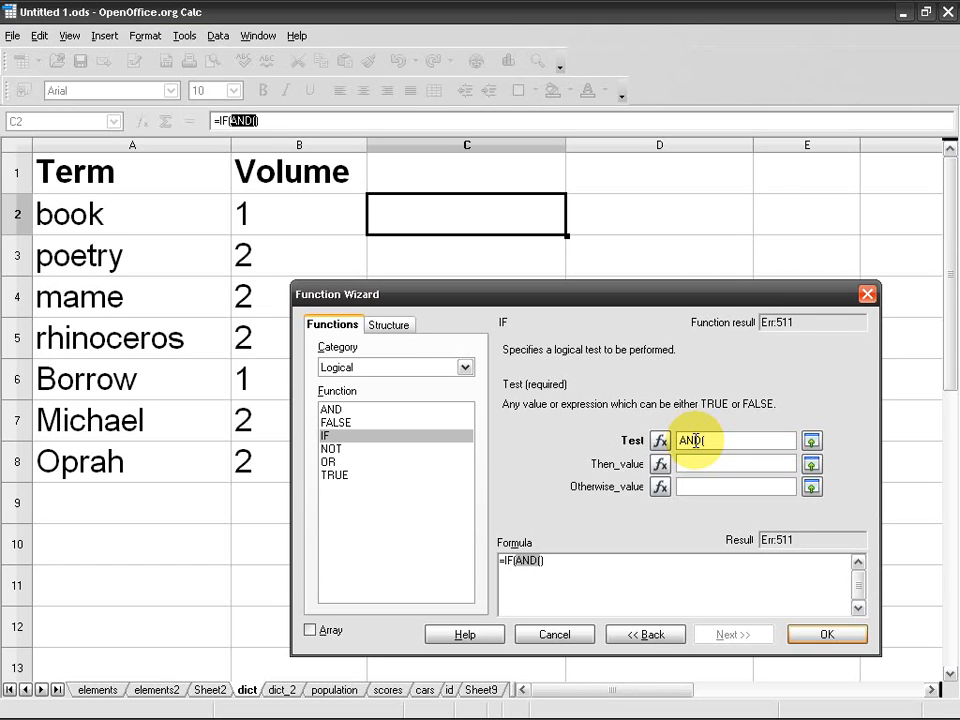
pyautogui.write('CODE')
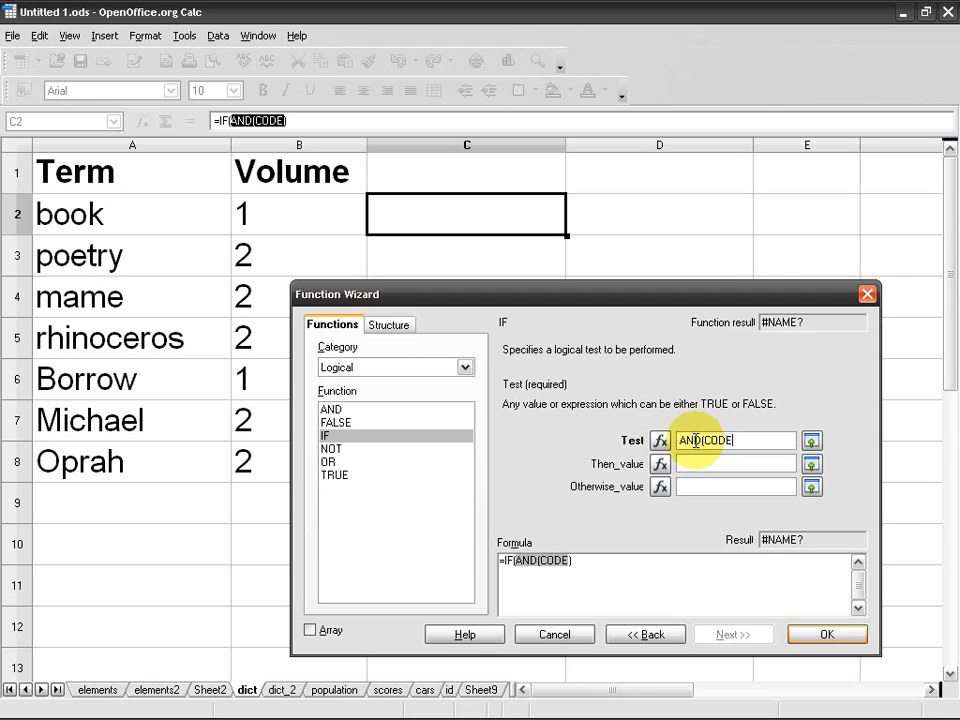
pyautogui.write('(a2')
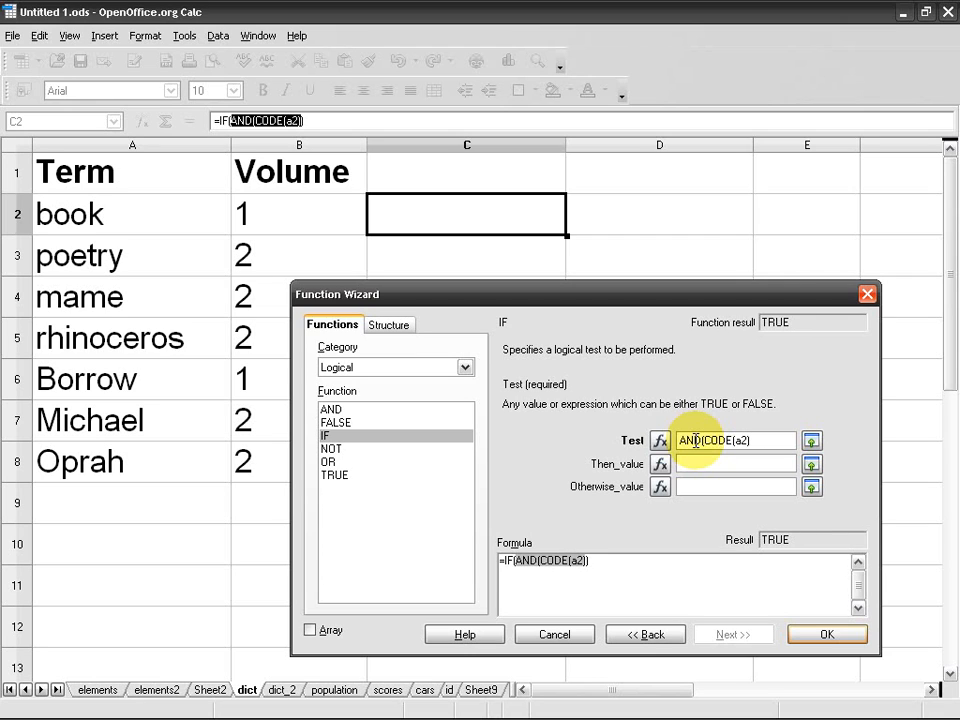
pyautogui.write('>=65')
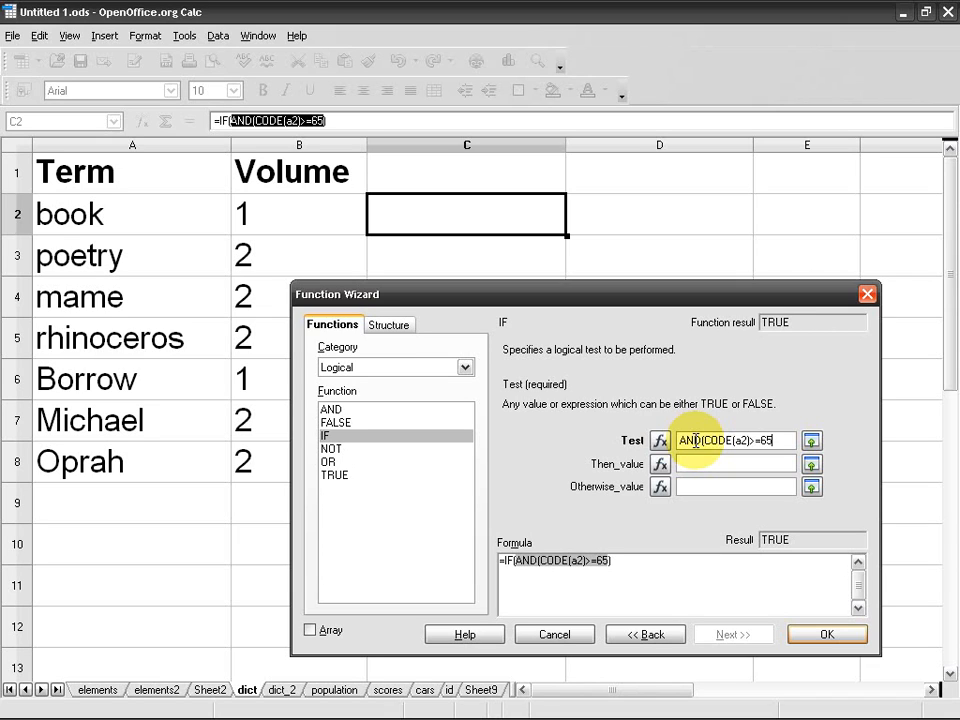
# Step: Duplicate the CODE condition as the AND function's second argument, change it to CODE(a2)<=90, and close the parenthesis
pyautogui.hotkey('shift', 'Left')
pyautogui.hotkey('shift', 'Left')
pyautogui.hotkey('shift', 'Left')
pyautogui.hotkey('shift', 'Left')
pyautogui.hotkey('shift', 'Left')
pyautogui.hotkey('shift', 'Left')
pyautogui.hotkey('shift', 'Left')
pyautogui.hotkey('shift', 'Left')
pyautogui.hotkey('shift', 'Left')
pyautogui.hotkey('shift', 'Left')
pyautogui.hotkey('shift', 'Left')
pyautogui.hotkey('shift', 'Left')
pyautogui.hotkey('ctrl', 'c')
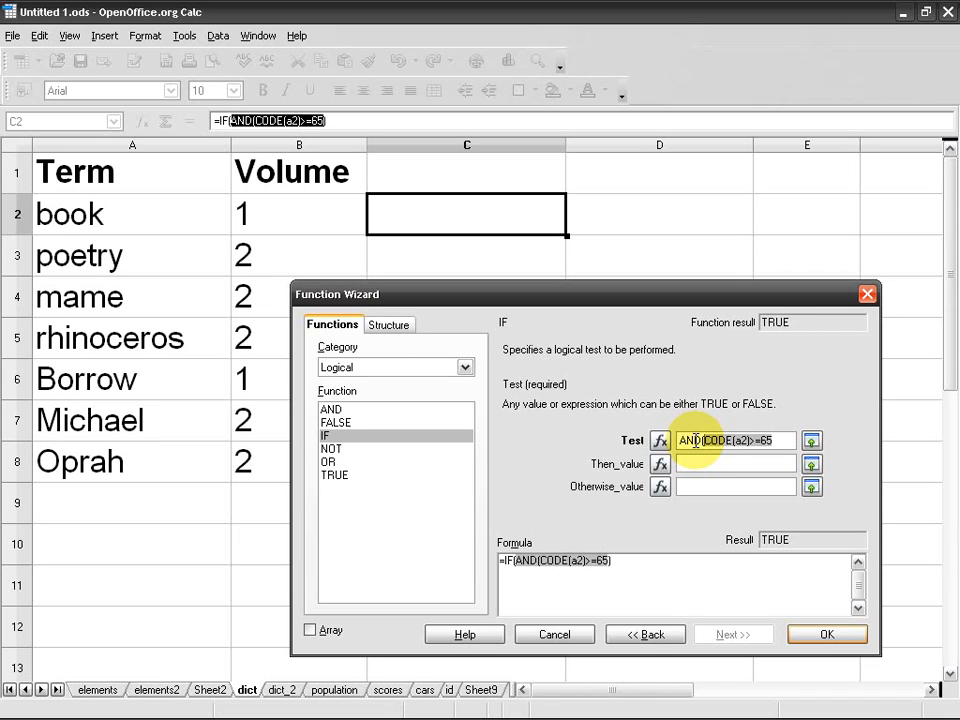
pyautogui.write(';')
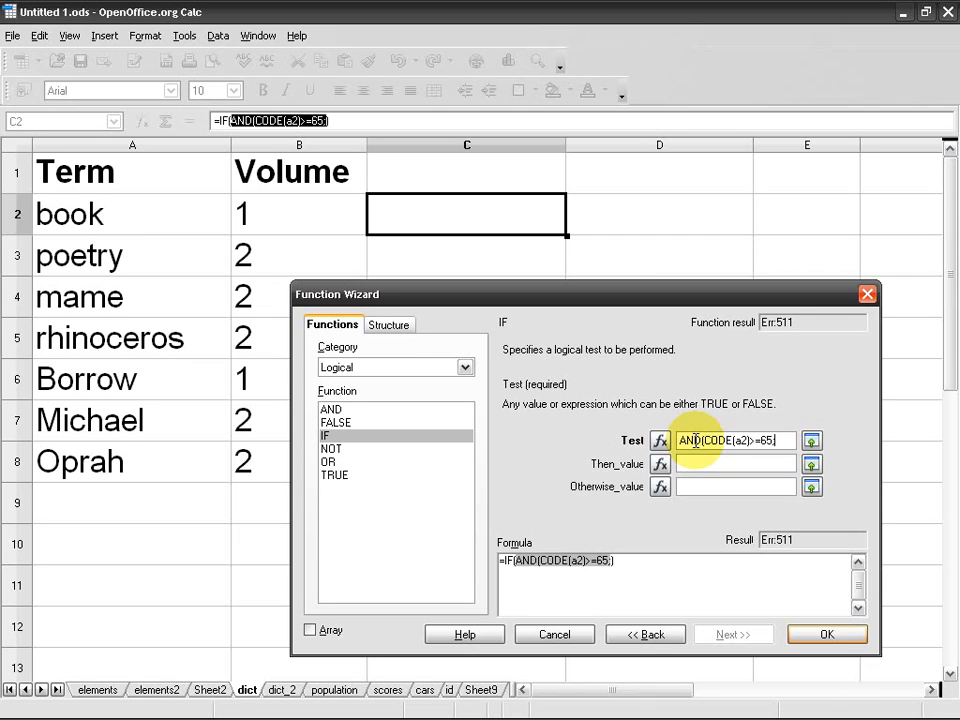
pyautogui.hotkey('ctrl', 'v')
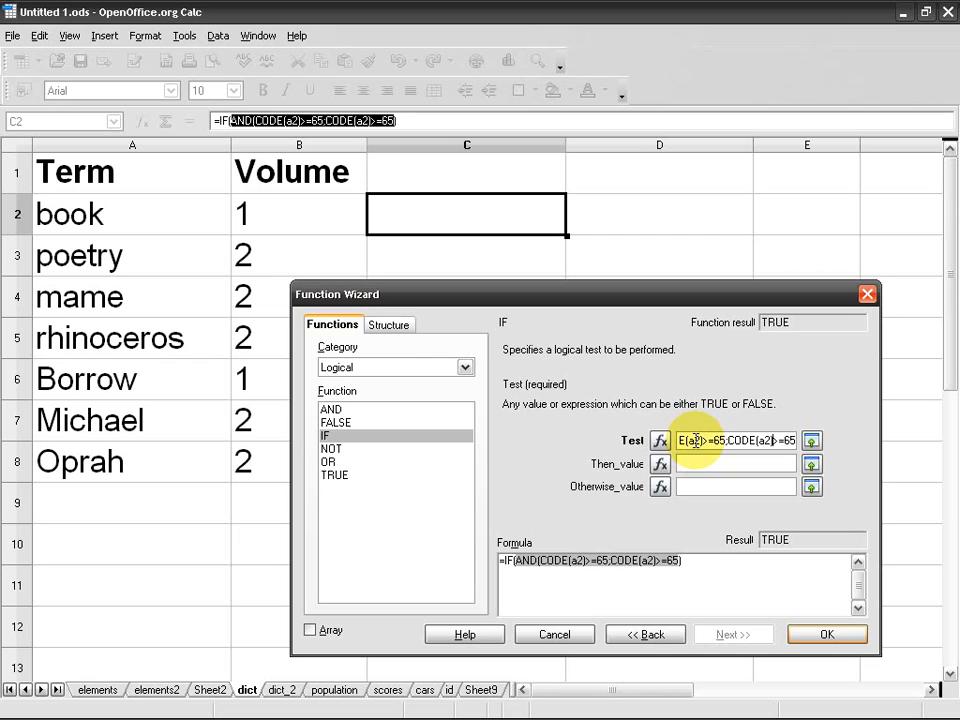
pyautogui.press('Delete')
pyautogui.write('<')
pyautogui.press('BackSpace')
pyautogui.press('BackSpace')
pyautogui.write('90')
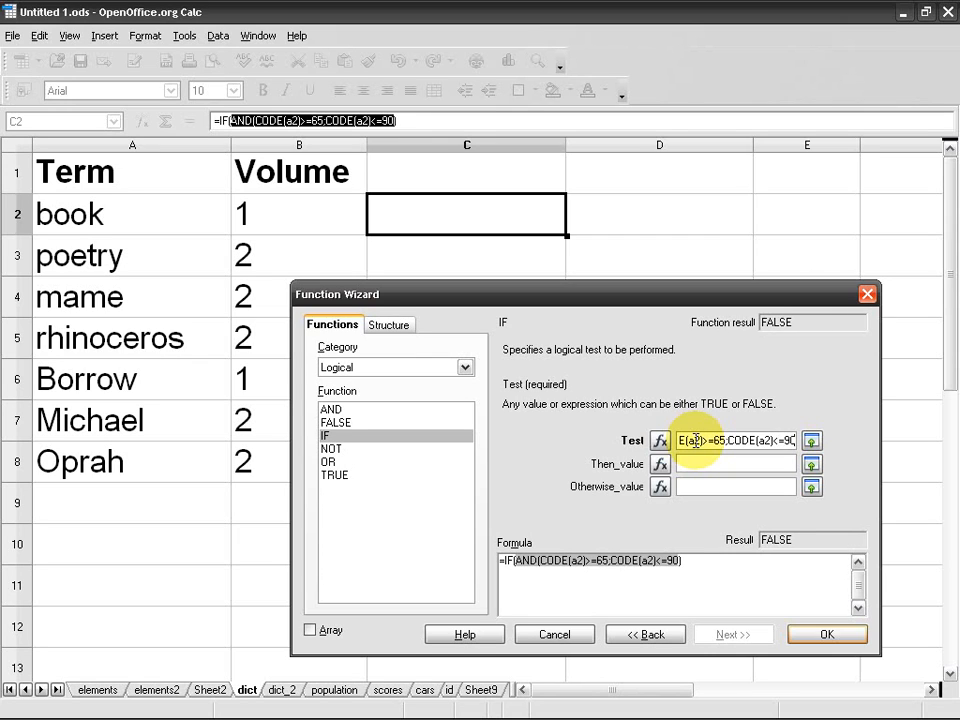
pyautogui.write(')')
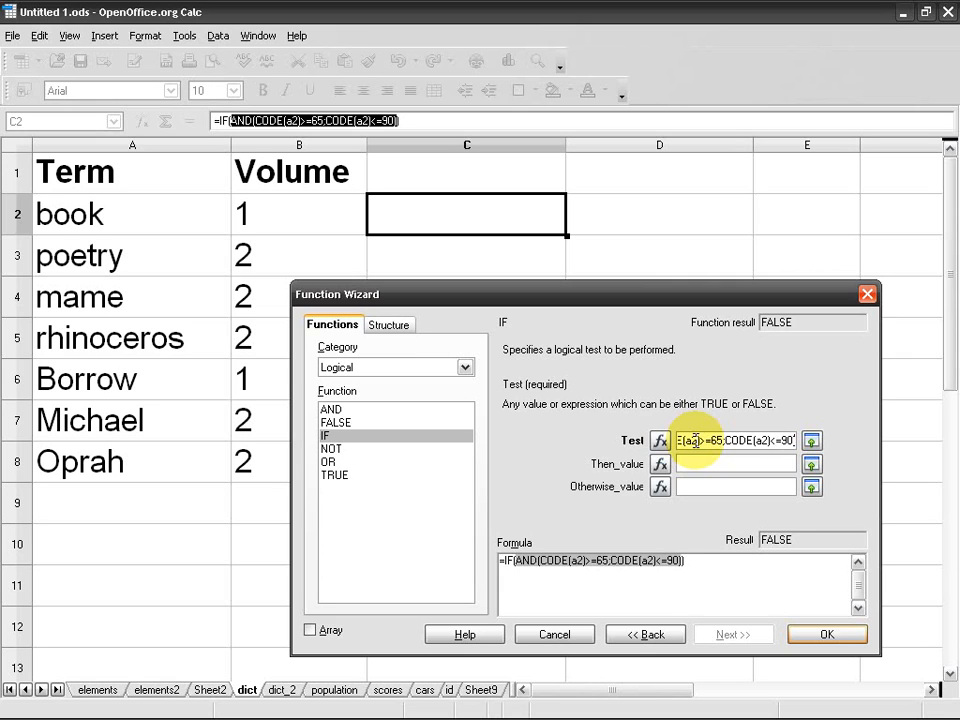
# Step: Set the IF function's then-value to "capital" and start a nested IF( as its otherwise-value
pyautogui.press('Tab')
pyautogui.write('"capital"')
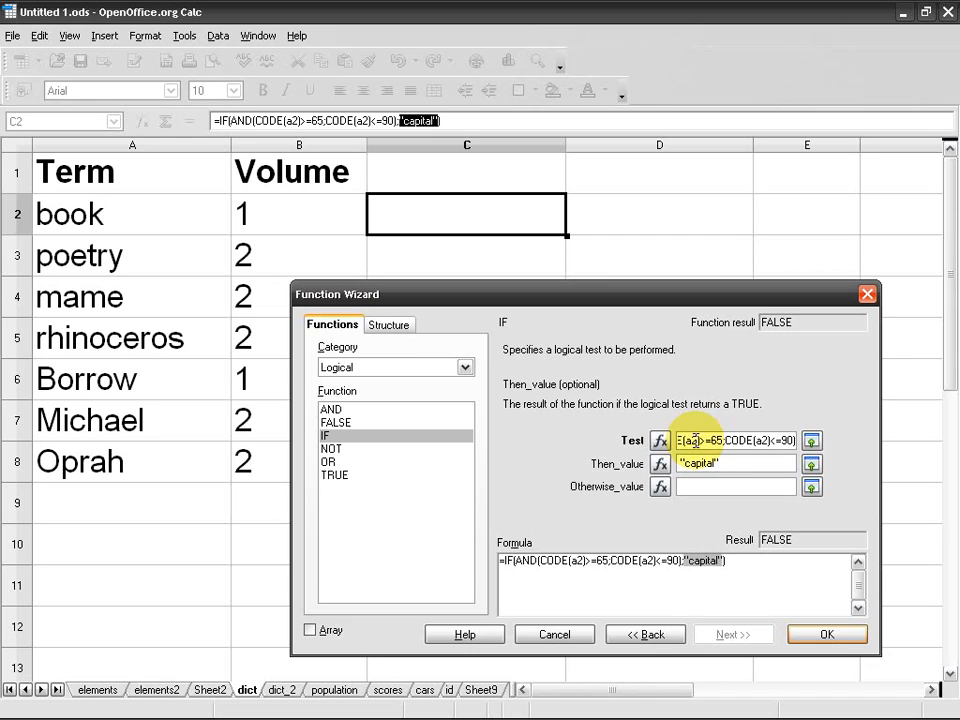
pyautogui.press('Tab')
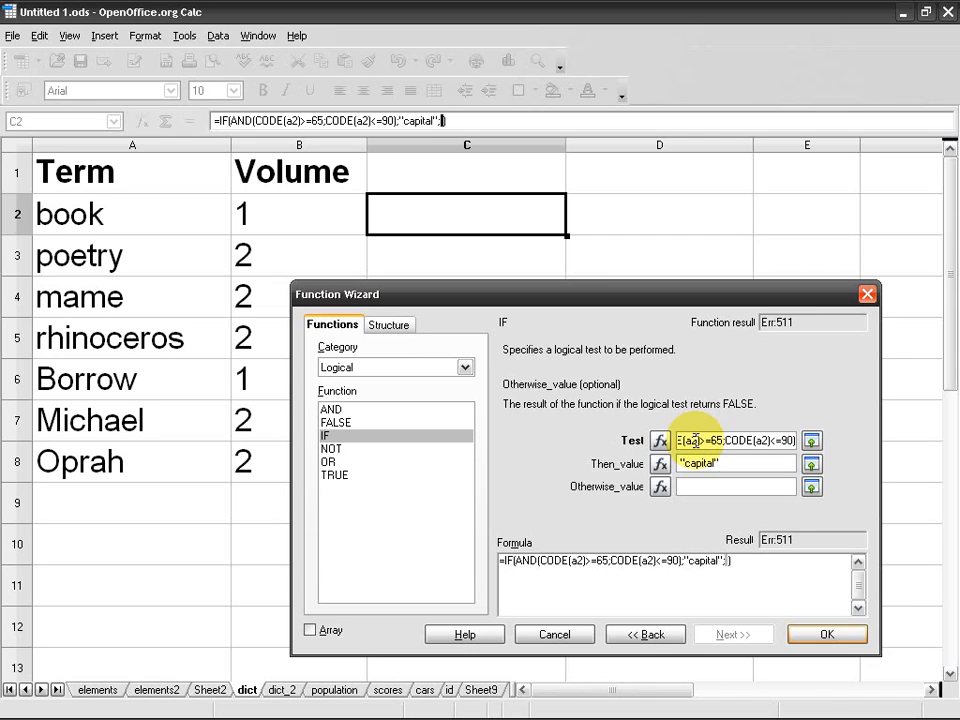
pyautogui.write('IF')
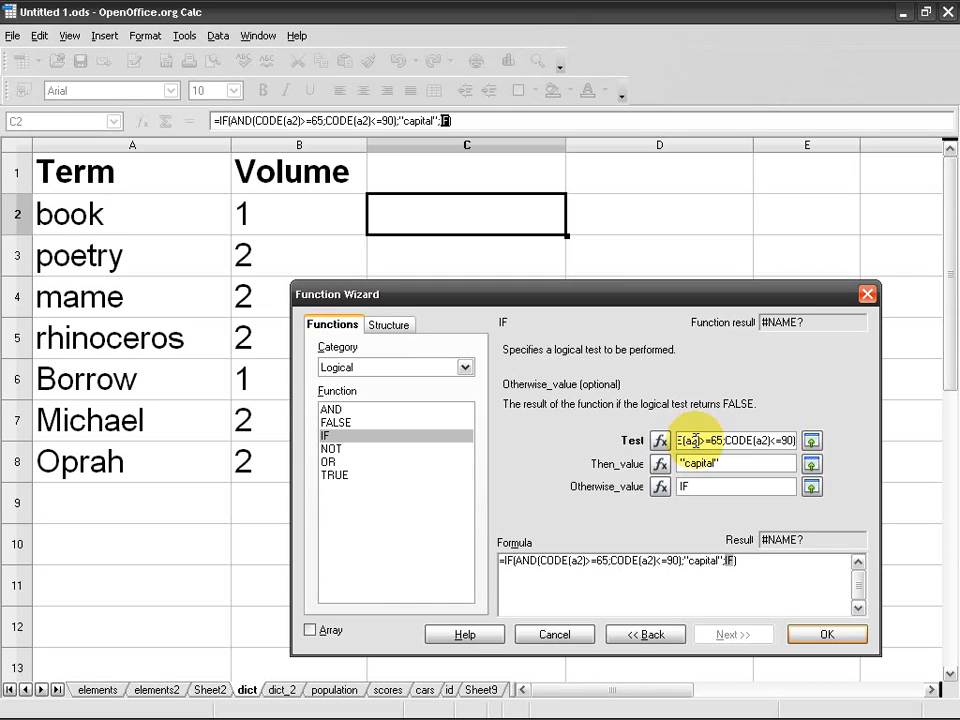
pyautogui.write('(')
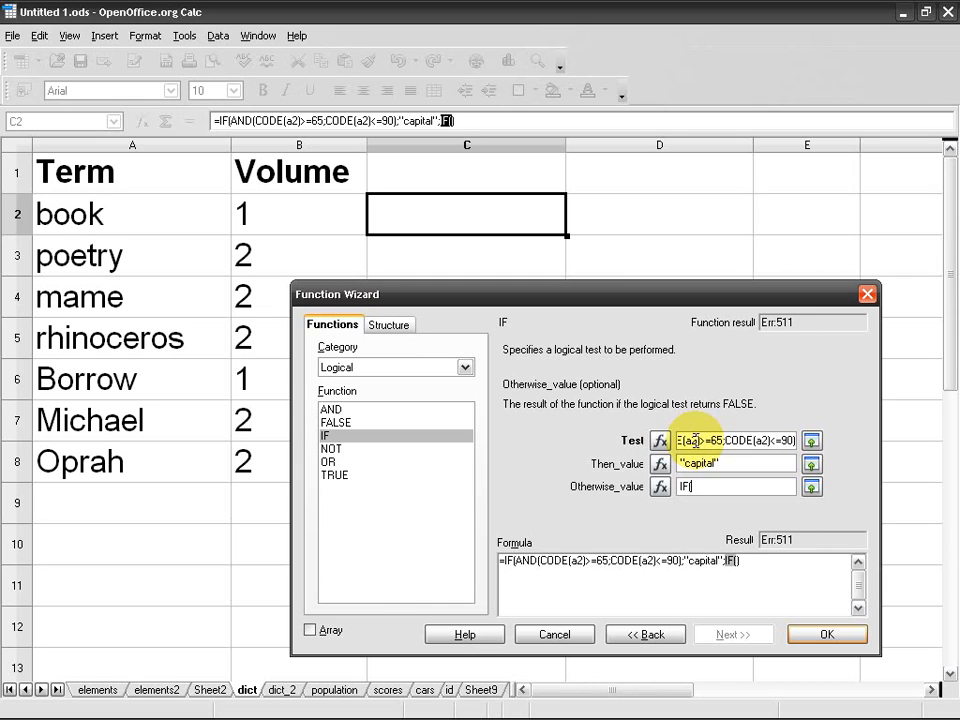
# Step: Copy the test AND(CODE(a2)>=65;CODE(a2)<=90) into the nested IF in the otherwise-value
pyautogui.click(700, 440)
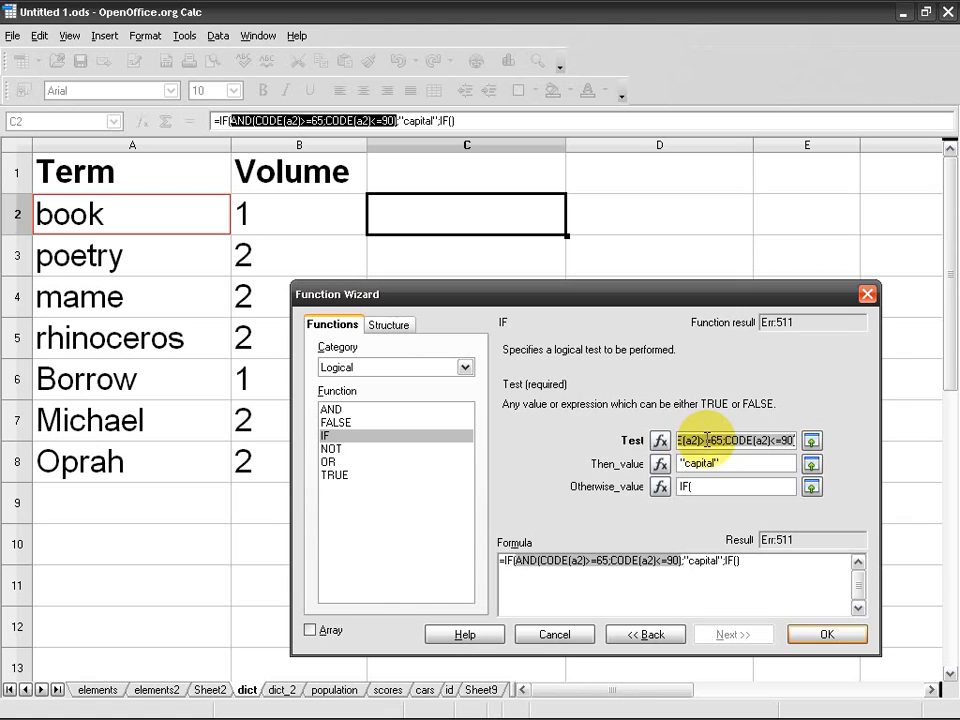
pyautogui.press('Tab')
pyautogui.press('Tab')
pyautogui.write('AND(CODE(a2)>=65;CODE(a2)<=90)')
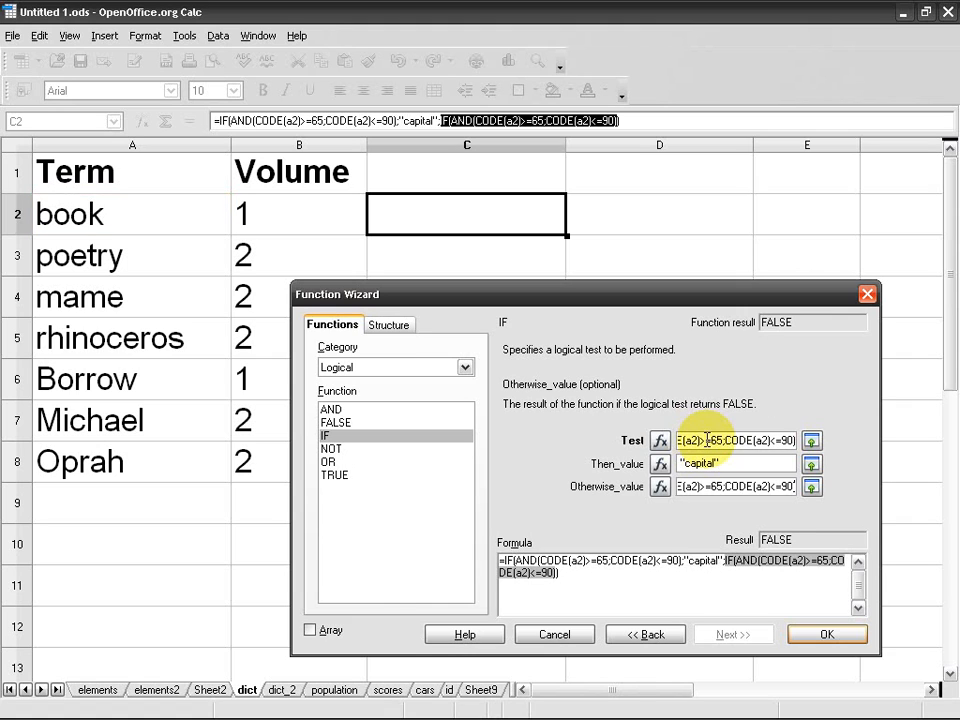
# Step: Change the nested IF's code limits to >=97 and <=122
pyautogui.press('Home')
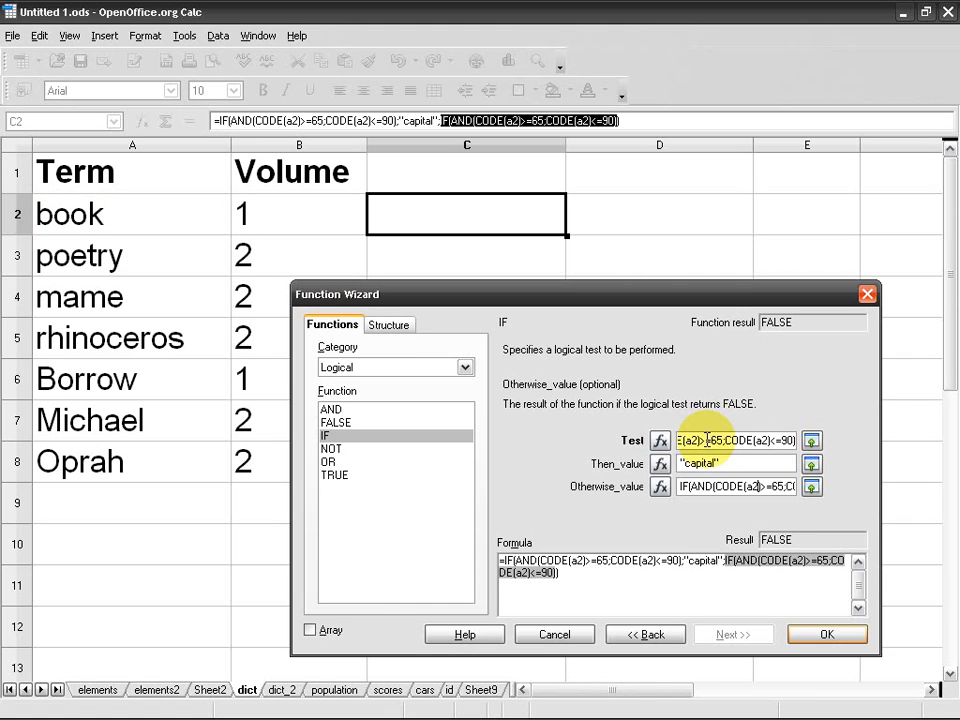
pyautogui.press('Delete')
pyautogui.press('Delete')
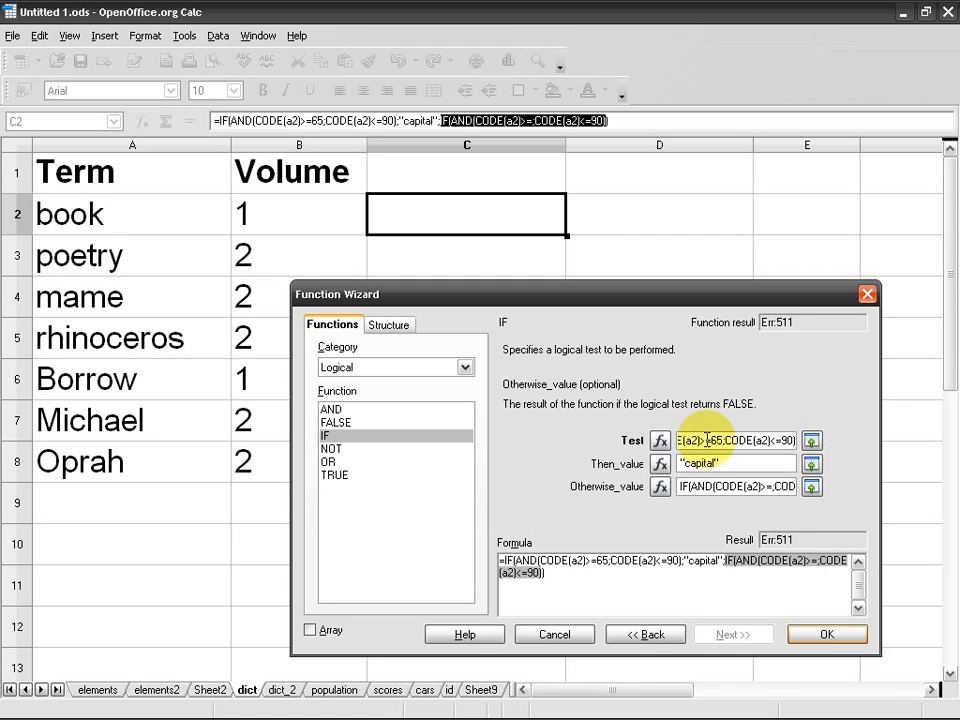
pyautogui.write('97;CODE(a2)<=90')
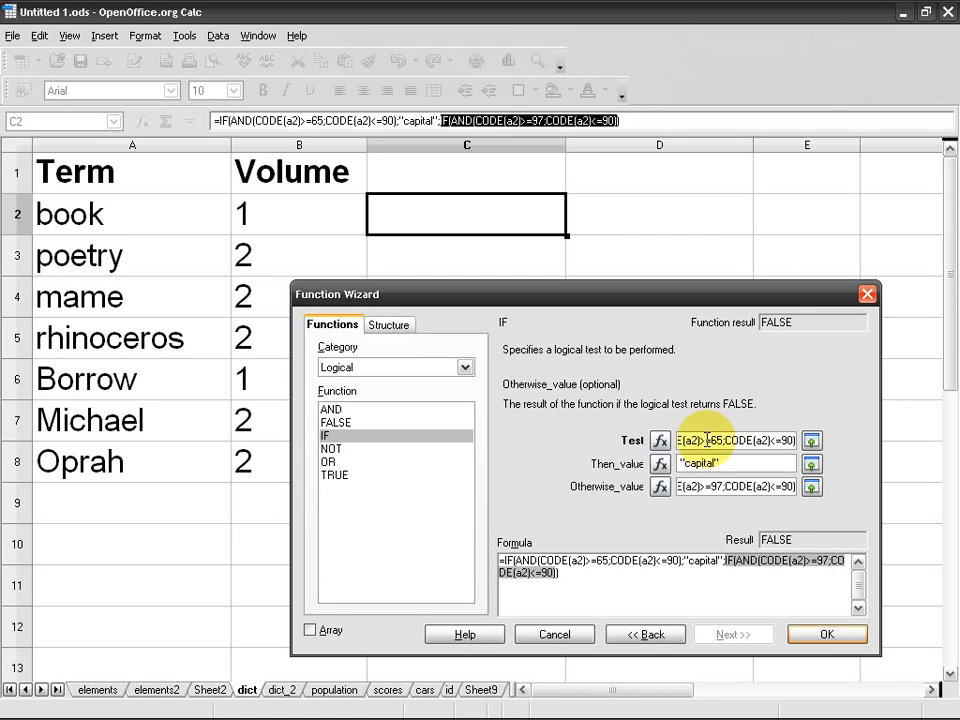
pyautogui.press('Delete')
pyautogui.press('Delete')
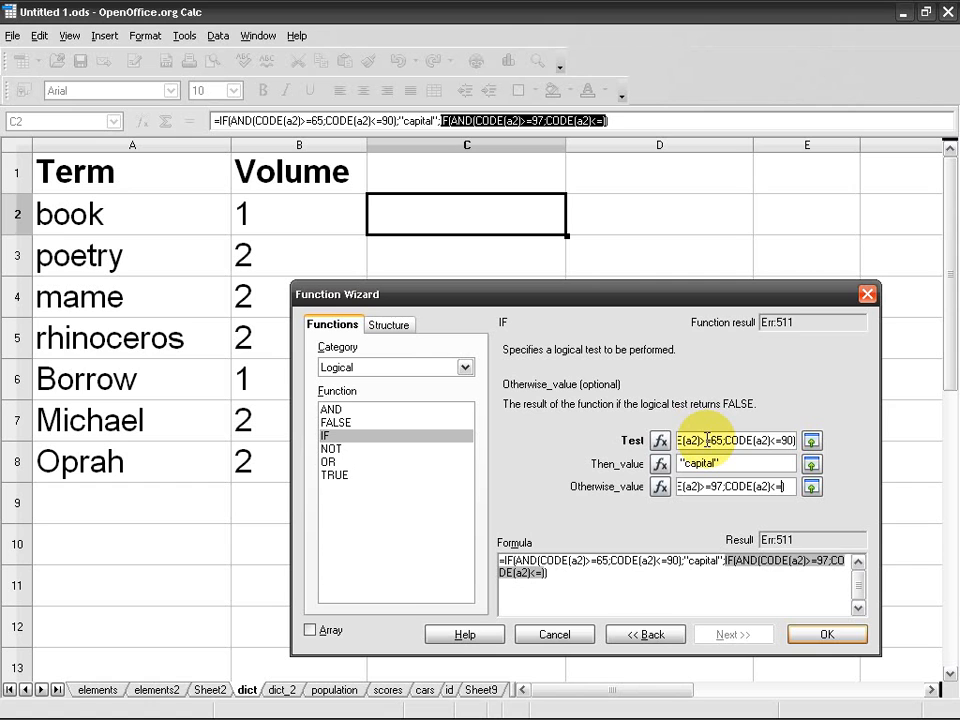
pyautogui.write('122')
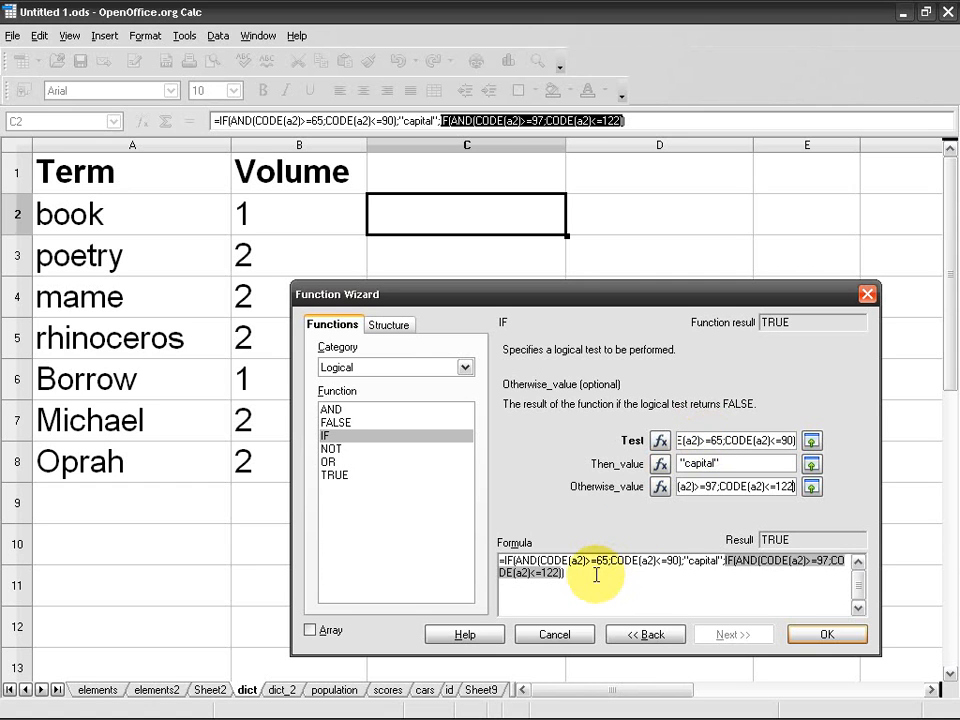
# Step: Add "lowercase" as the nested IF's then-value, directly after its AND test in the formula
pyautogui.click(594, 572)
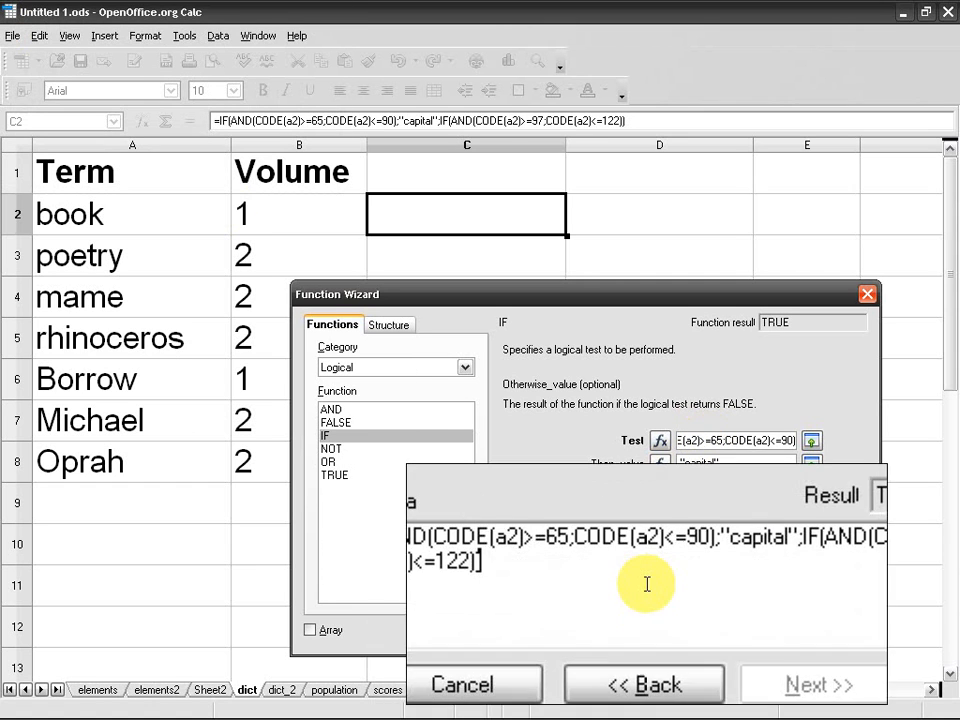
pyautogui.press('Left')
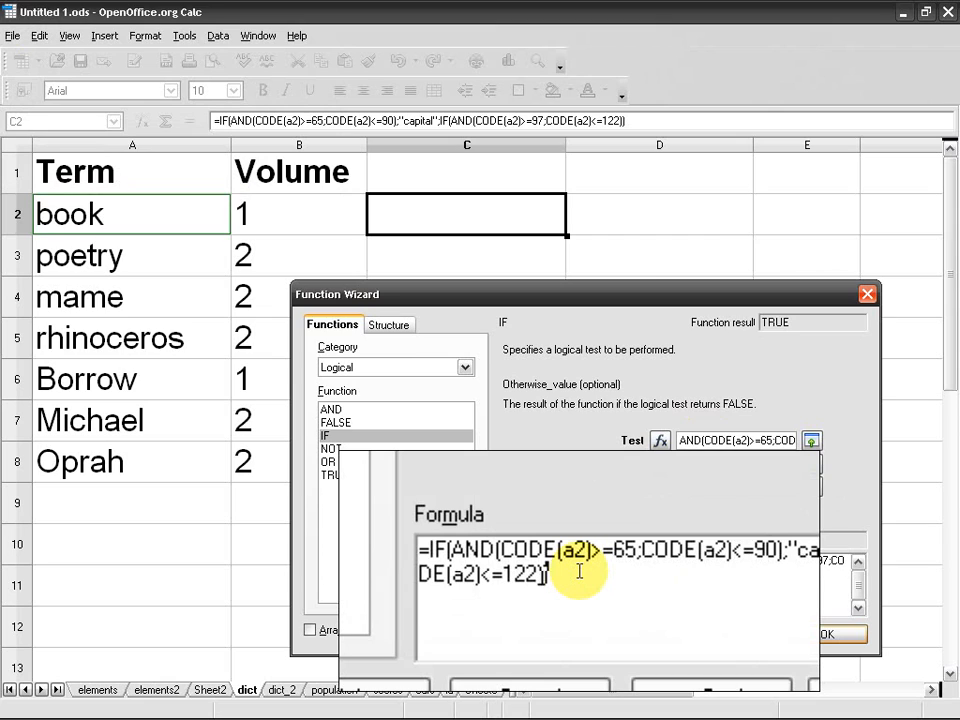
pyautogui.write(';""')
pyautogui.press('Left')
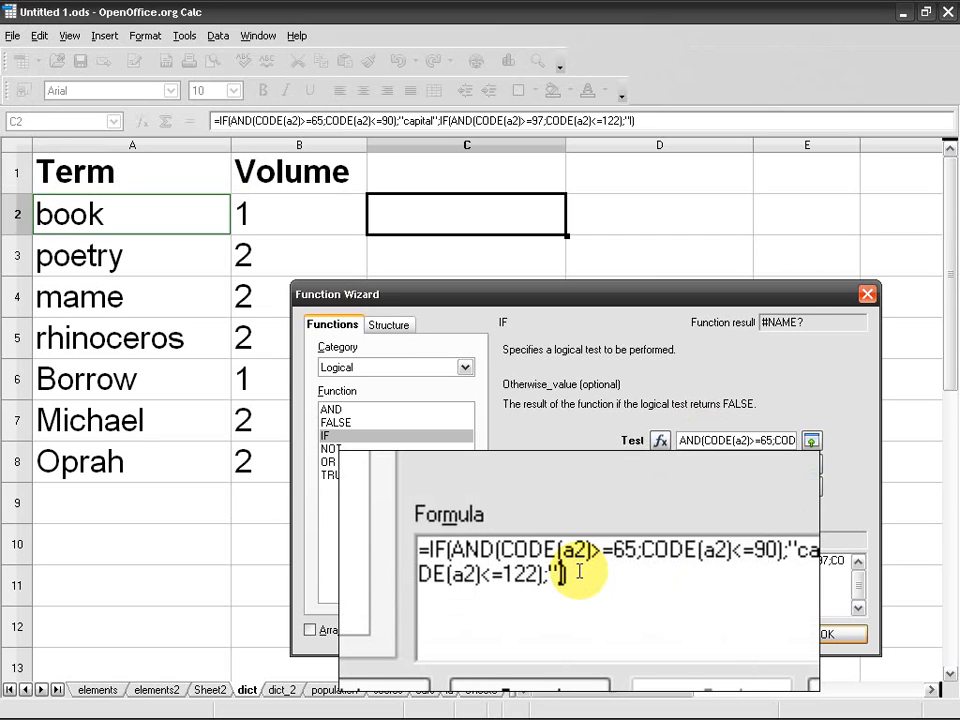
pyautogui.write('lowercase')
pyautogui.press('Right')
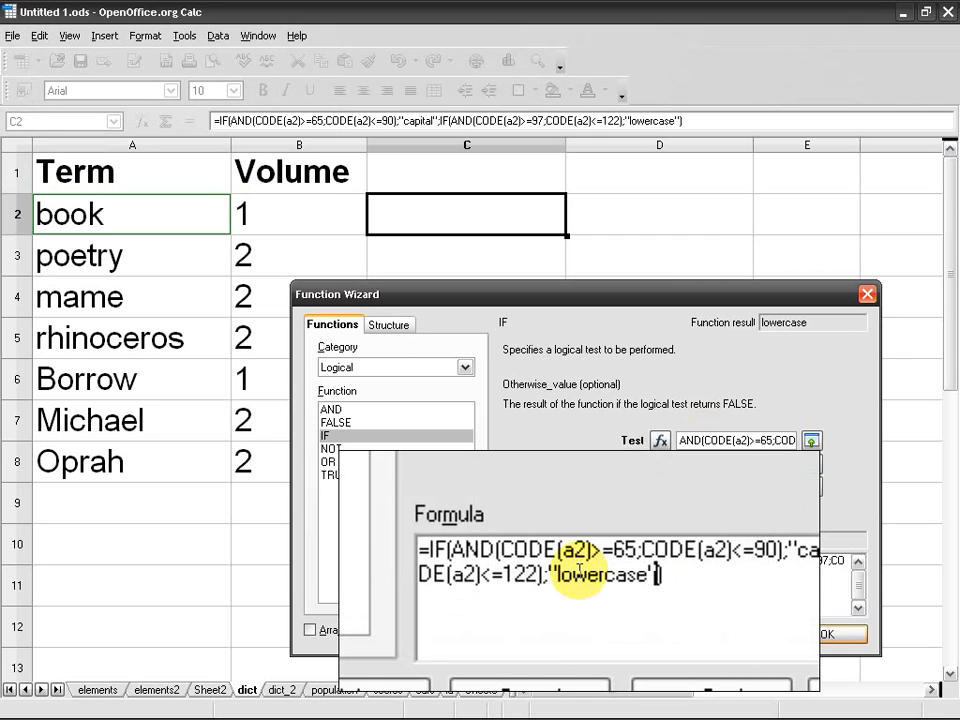
# Step: Add "not a letter" as the nested IF's otherwise-value, close the parenthesis, and enter the formula in C2
pyautogui.write(';')
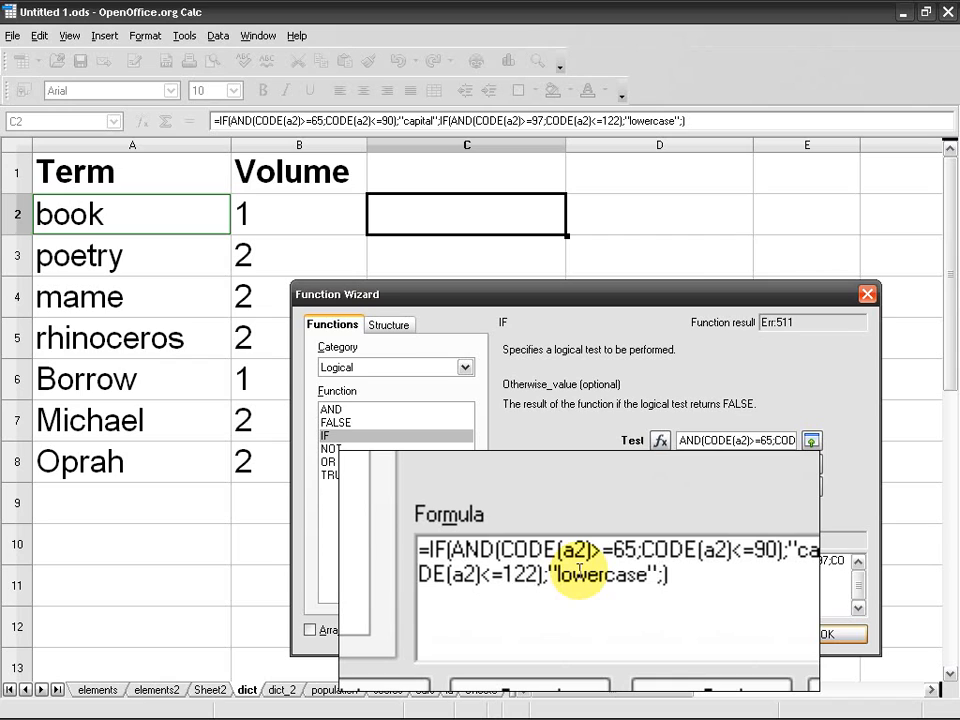
pyautogui.write('"not"')
pyautogui.press('Left')
pyautogui.write('not a letter"')
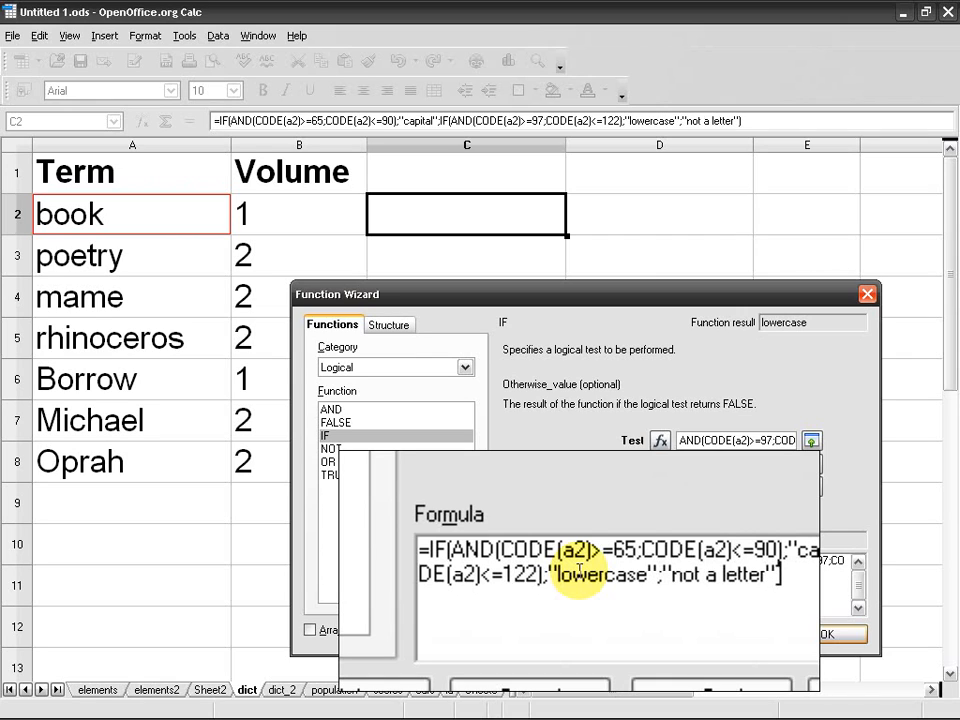
pyautogui.write(')')
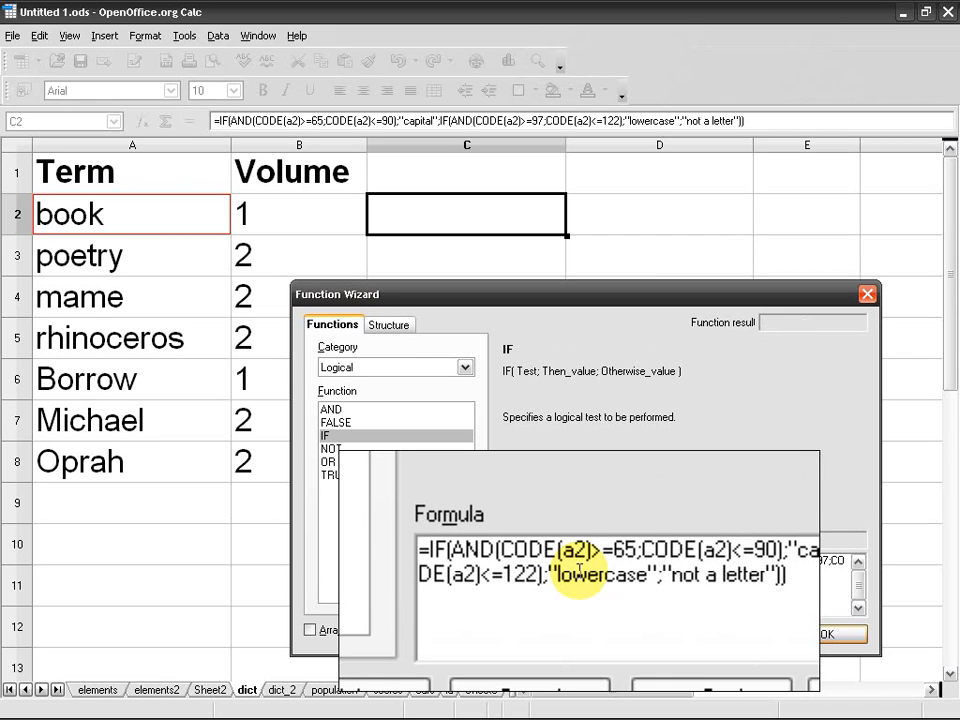
pyautogui.press('Return')
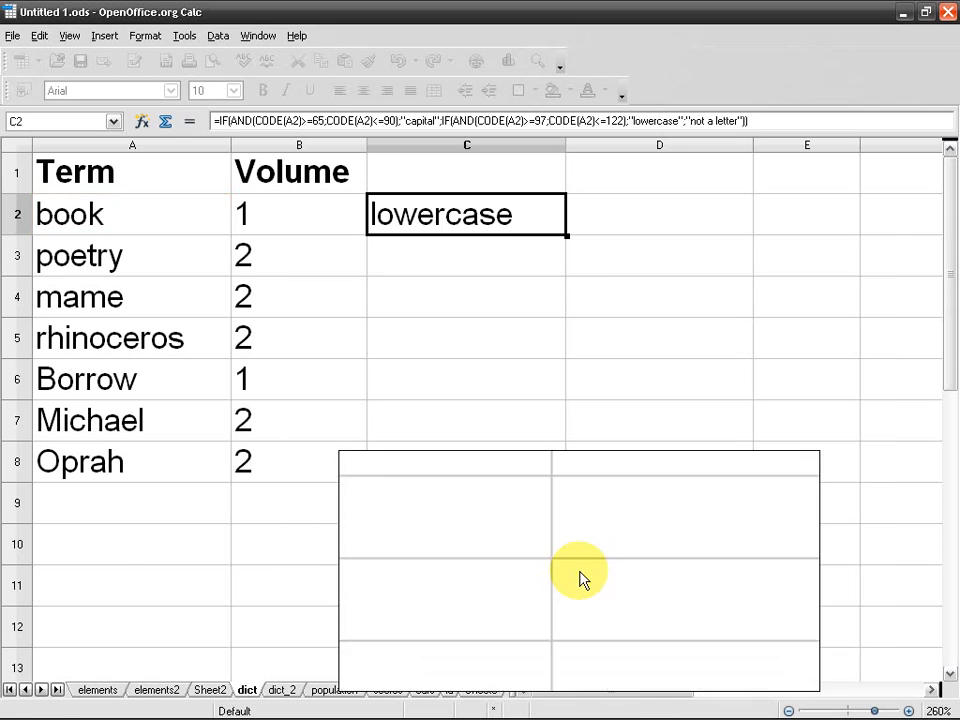
# Step: Fill the C2 formula down through C8 and compare the results with the terms in column A
pyautogui.moveTo(564, 234); pyautogui.dragTo(560, 465)
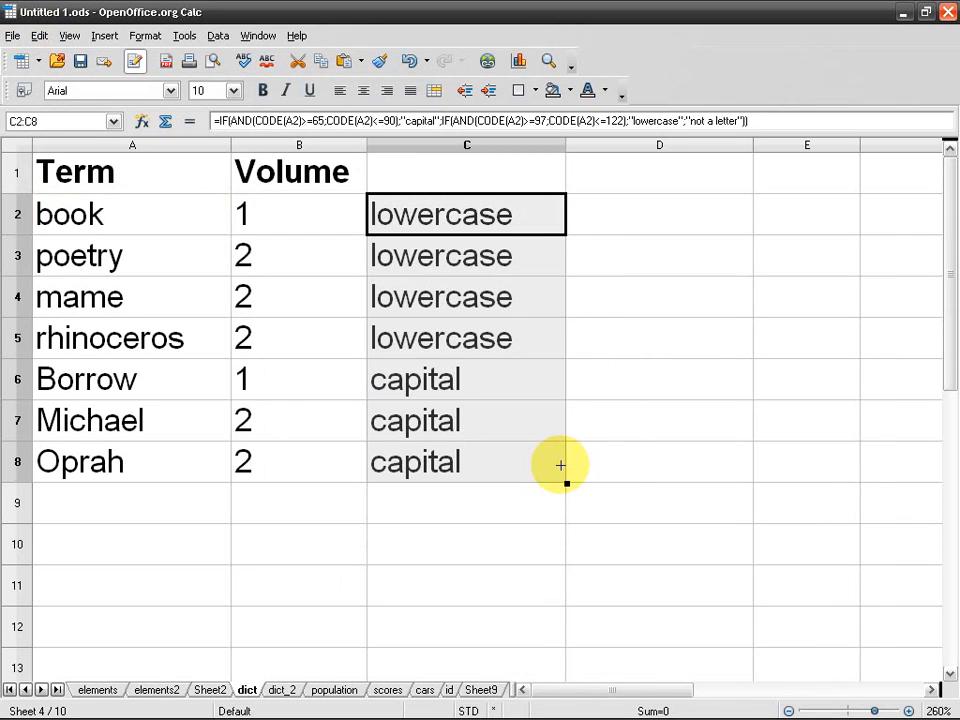
pyautogui.moveTo(94, 200); pyautogui.dragTo(129, 343)
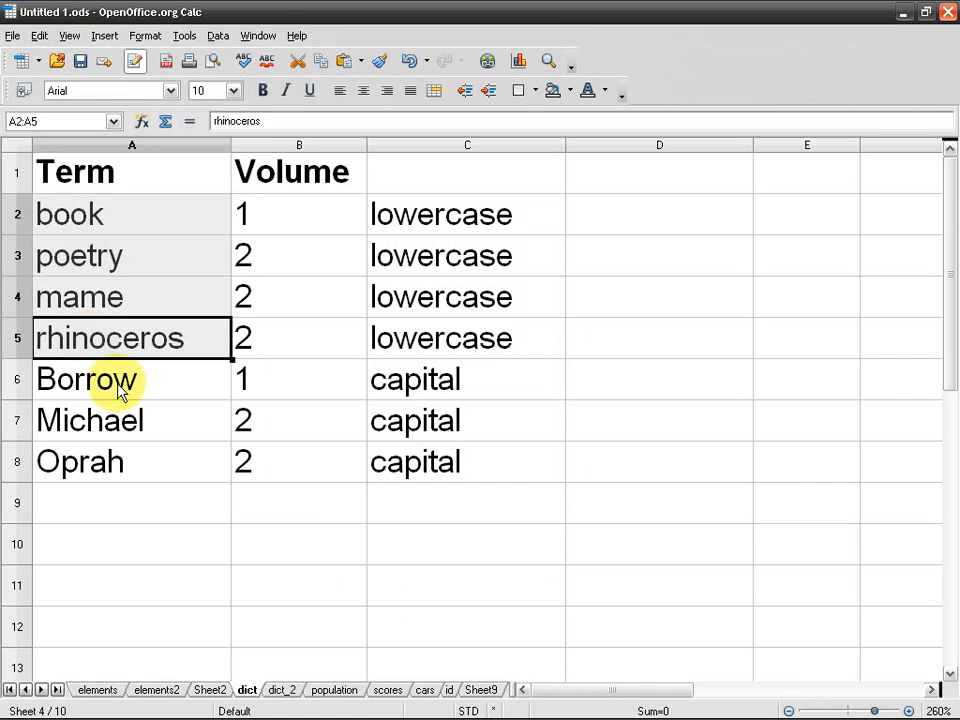
pyautogui.moveTo(118, 390); pyautogui.dragTo(124, 450)
pyautogui.click(330, 378)
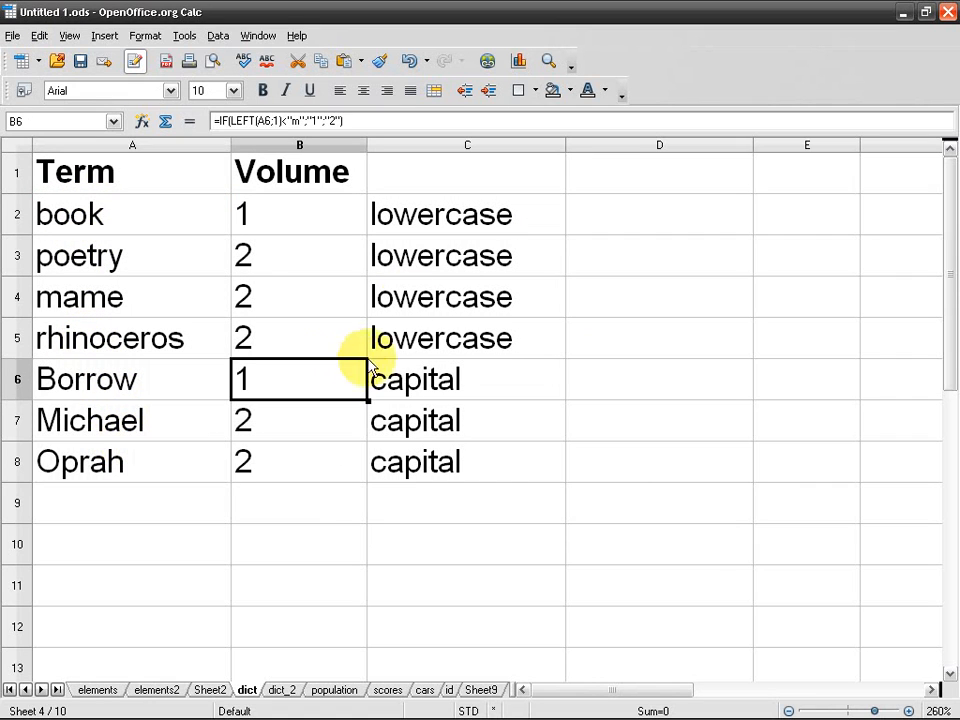
# Step: Review the formula in C2, examining its first AND test, the CODE(A2) call and the nested IF with its lowercase test
pyautogui.doubleClick(455, 226)
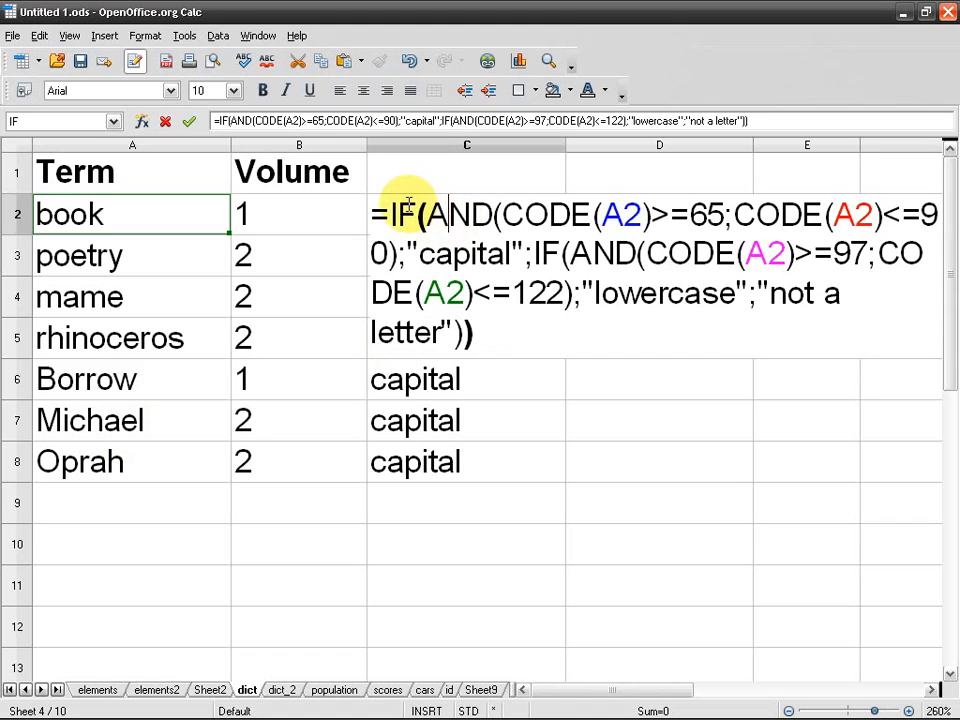
pyautogui.moveTo(425, 213); pyautogui.dragTo(408, 252)
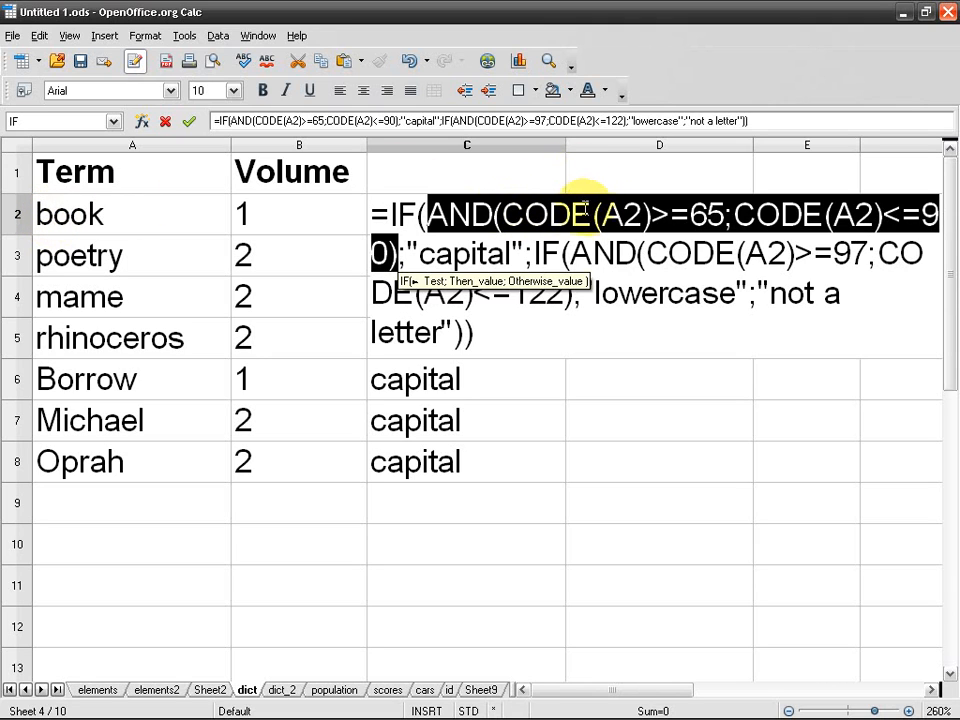
pyautogui.click(490, 214)
pyautogui.doubleClick(510, 214)
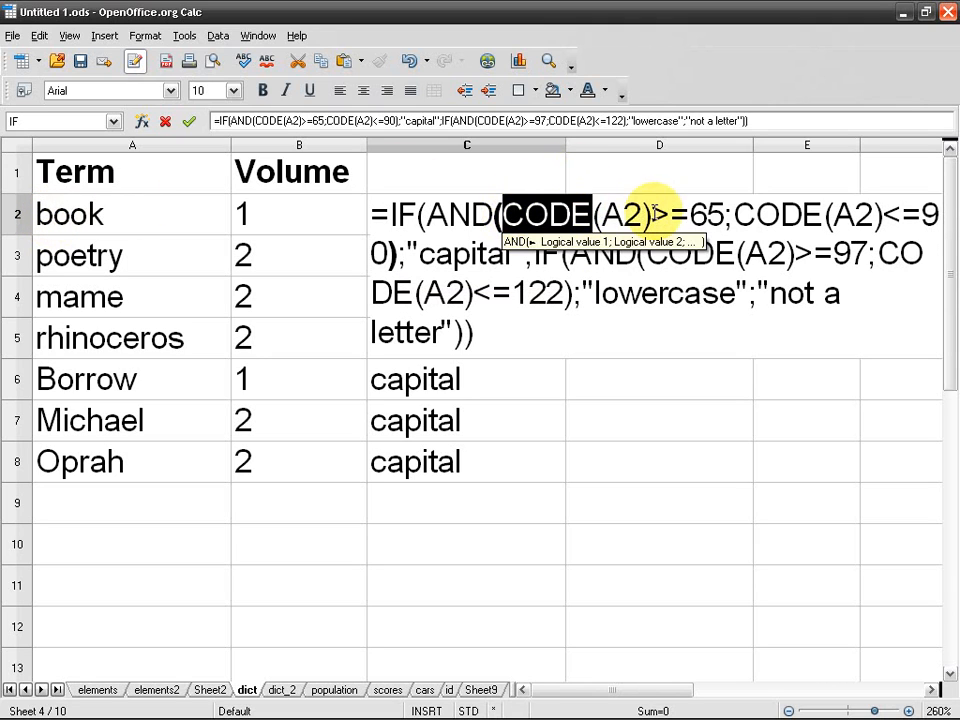
pyautogui.hotkey('shift', 'Right')
pyautogui.hotkey('shift', 'Right')
pyautogui.hotkey('shift', 'Right')
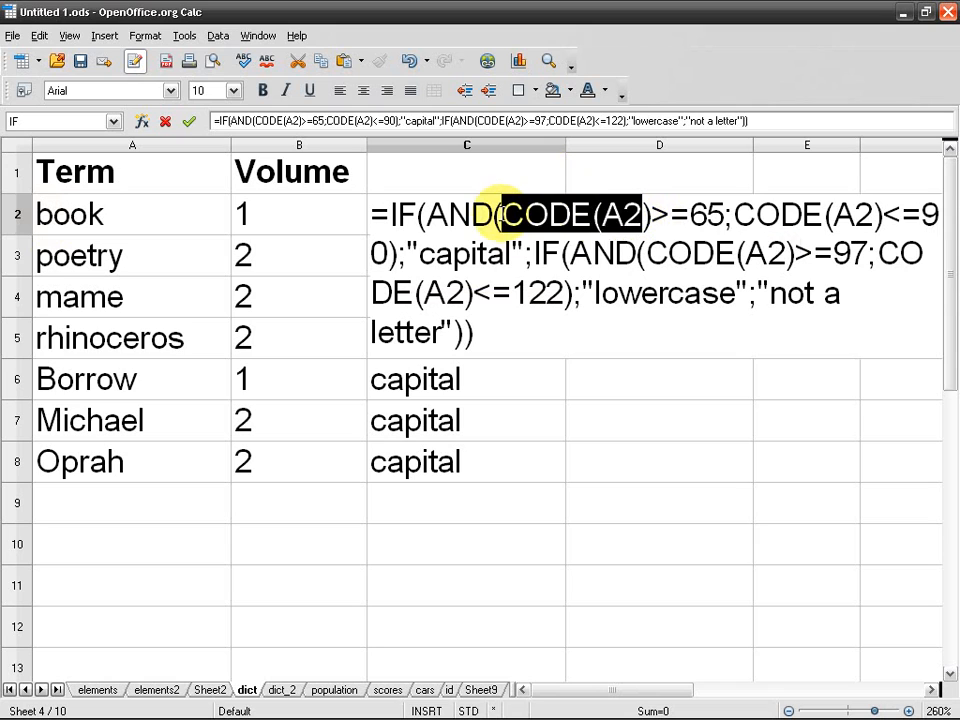
pyautogui.moveTo(420, 214); pyautogui.dragTo(400, 253)
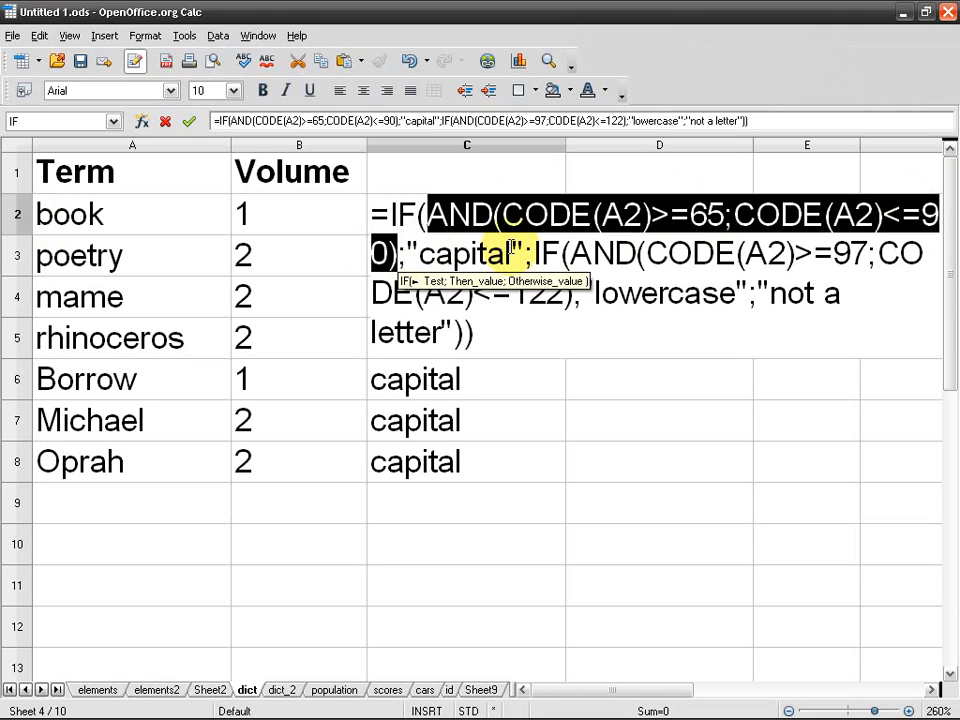
pyautogui.click(536, 253)
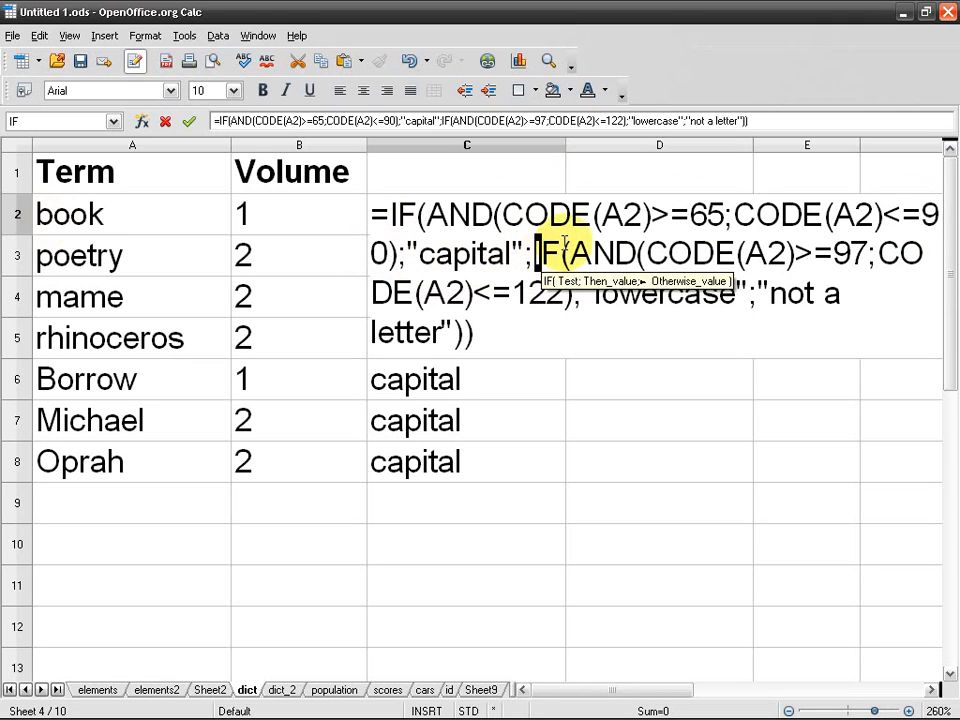
pyautogui.hotkey('shift', 'Down')
pyautogui.hotkey('shift', 'Right')
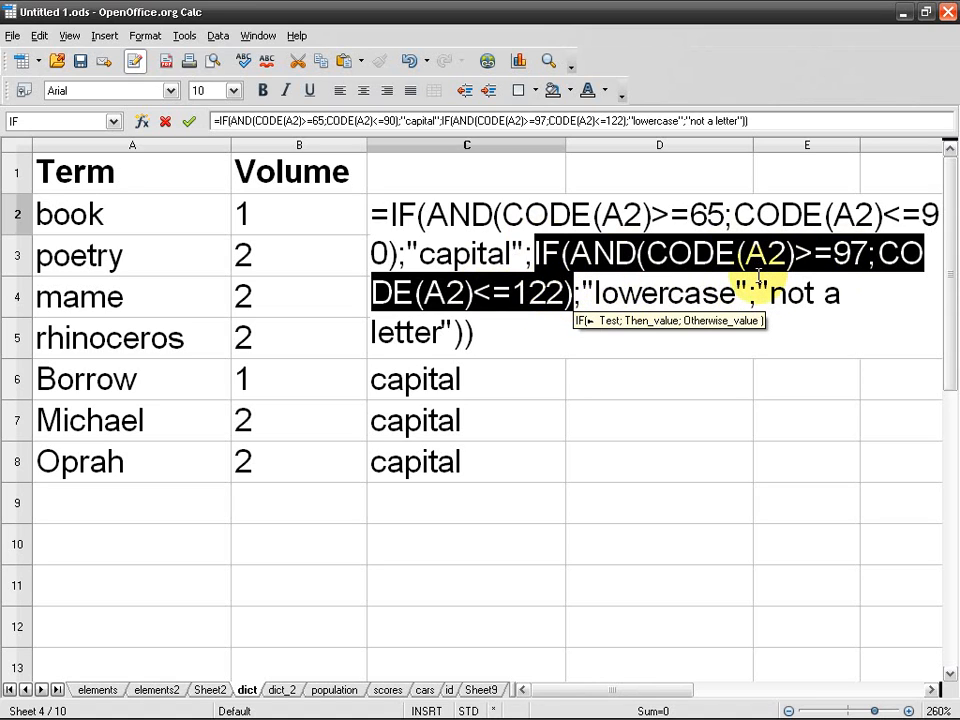
pyautogui.click(538, 345)
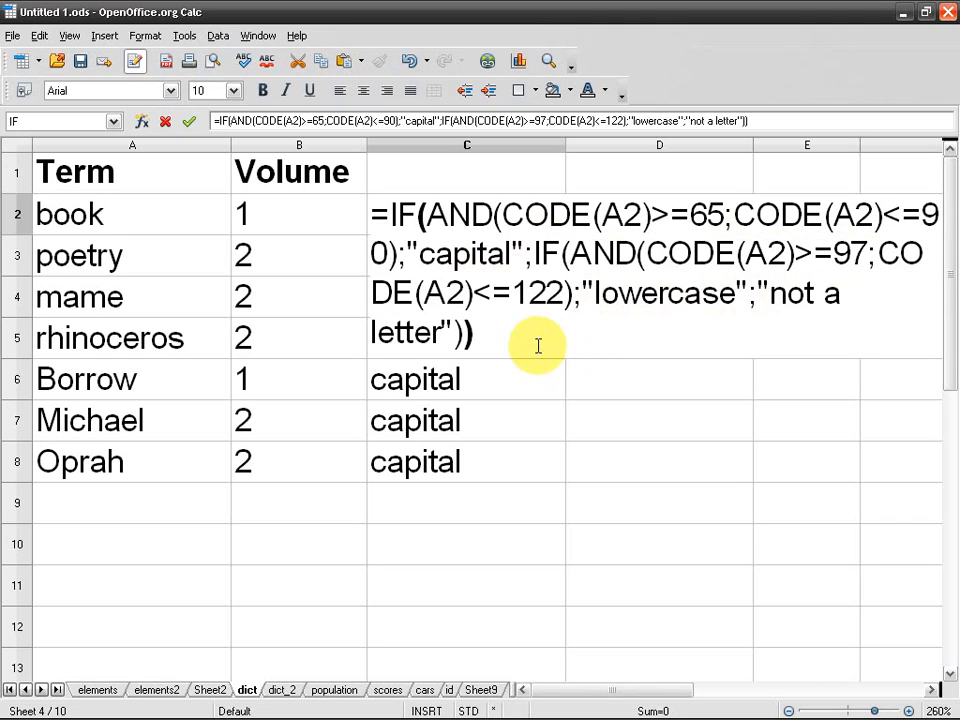
pyautogui.press('Return')
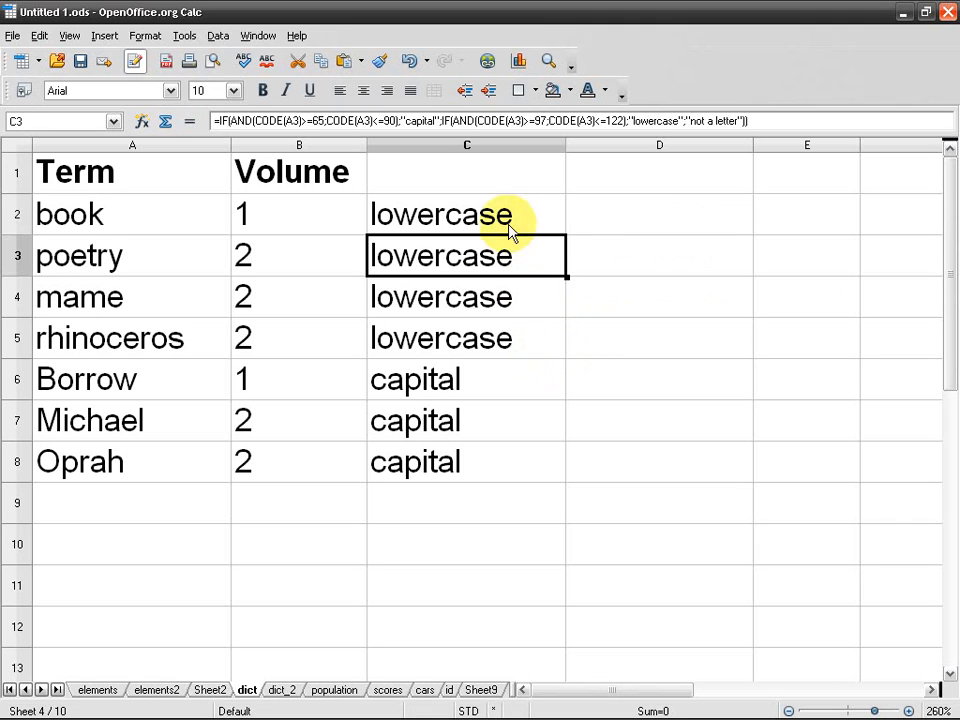
# Step: Refill the C2 formula down through C8 and enter 454654 as a test term in A9
pyautogui.click(514, 214)
pyautogui.moveTo(567, 236); pyautogui.dragTo(534, 472)
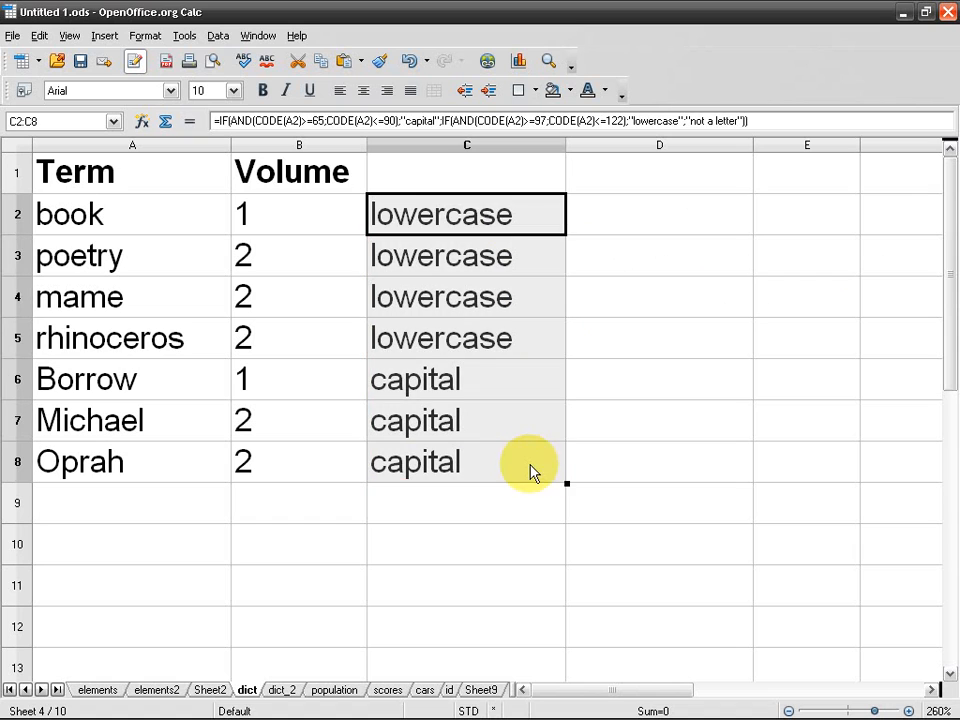
pyautogui.click(193, 511)
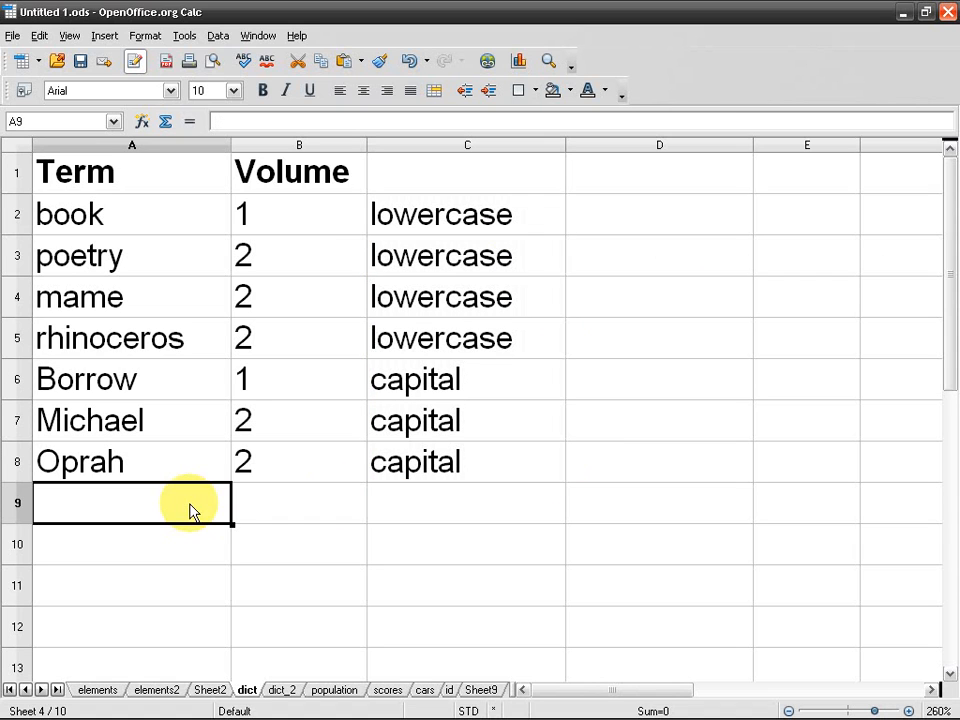
pyautogui.write('454654')
pyautogui.press('Return')
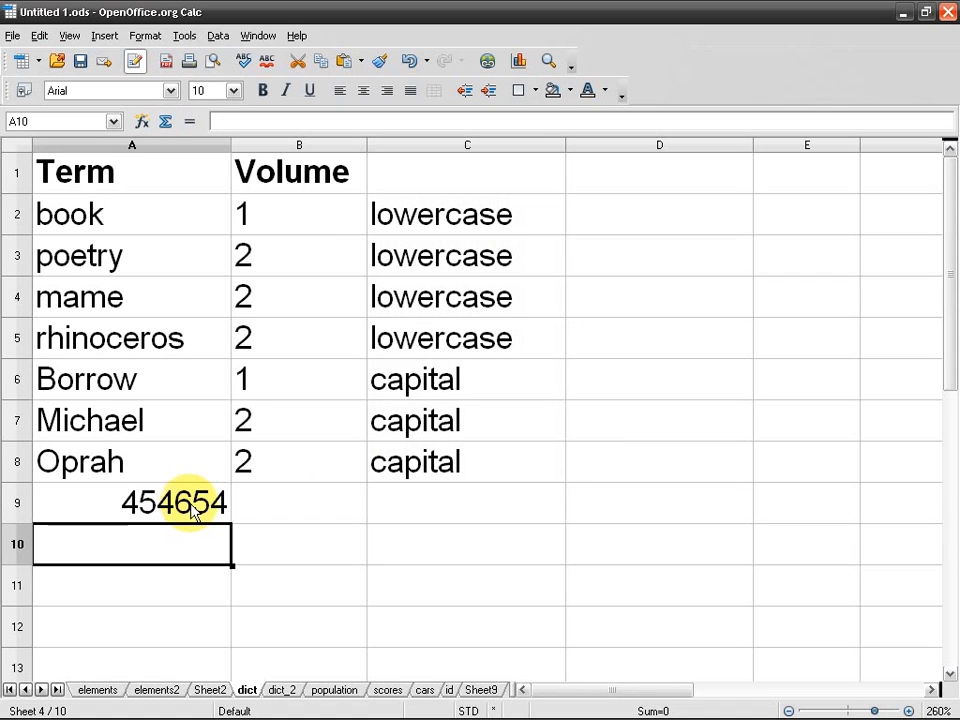
# Step: Fill the formulas in B8:C8 down into row 9 and inspect the resulting formula in B9
pyautogui.moveTo(317, 469); pyautogui.dragTo(428, 461)
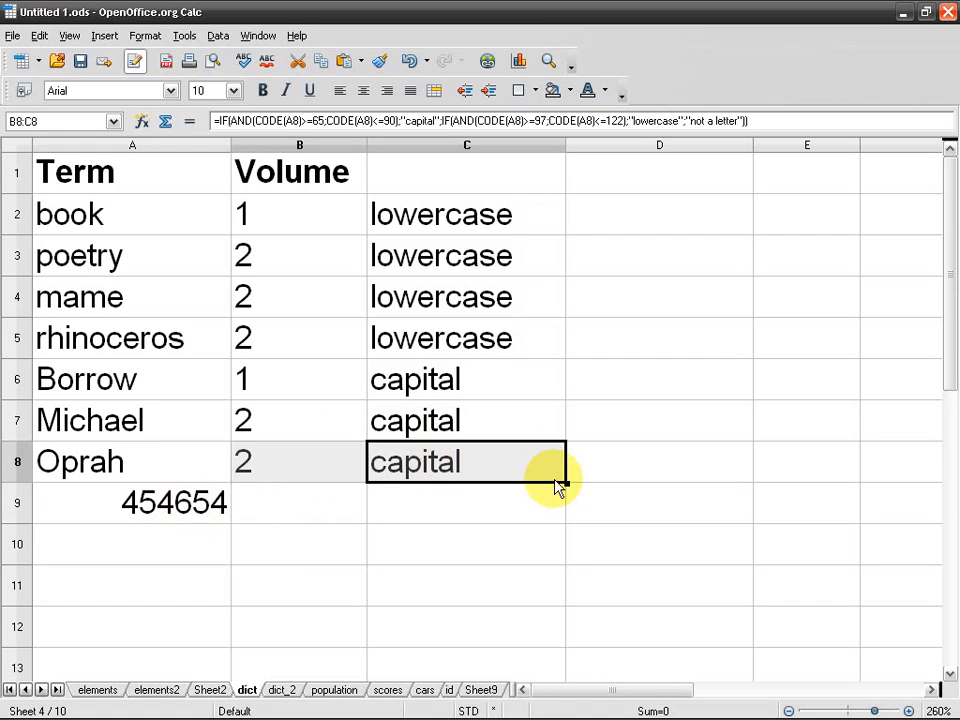
pyautogui.moveTo(567, 487); pyautogui.dragTo(568, 512)
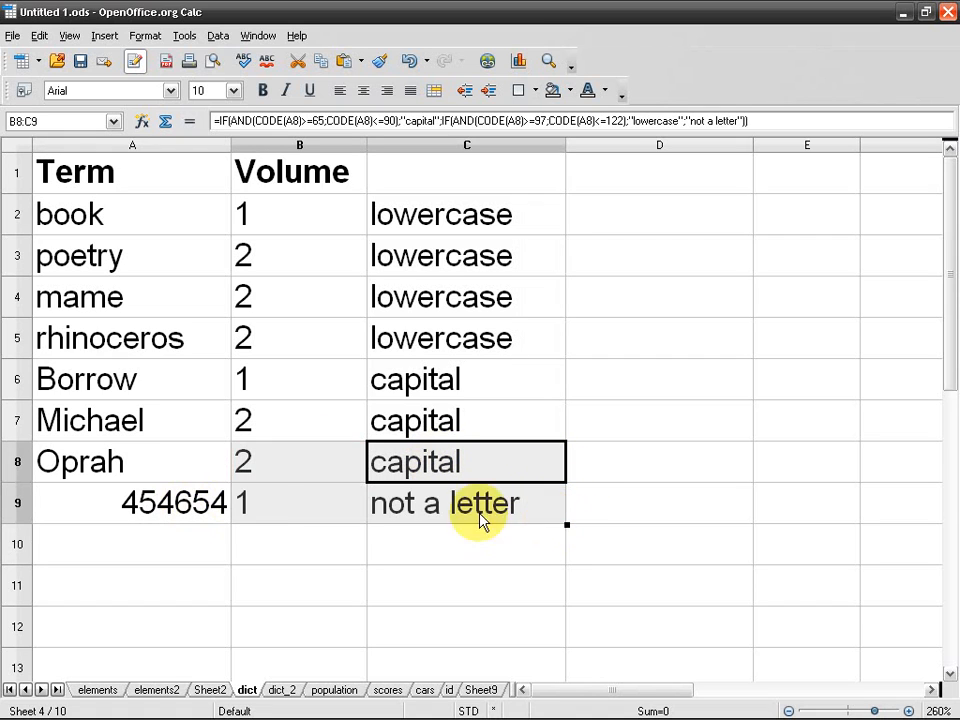
pyautogui.doubleClick(266, 510)
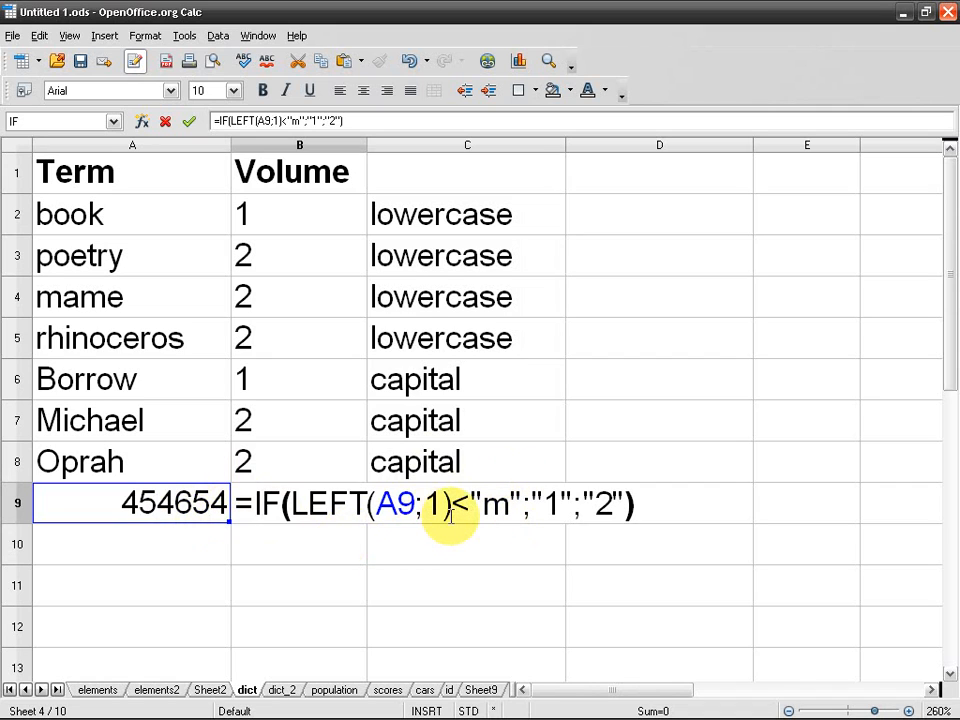
pyautogui.press('Return')
pyautogui.click(157, 510)
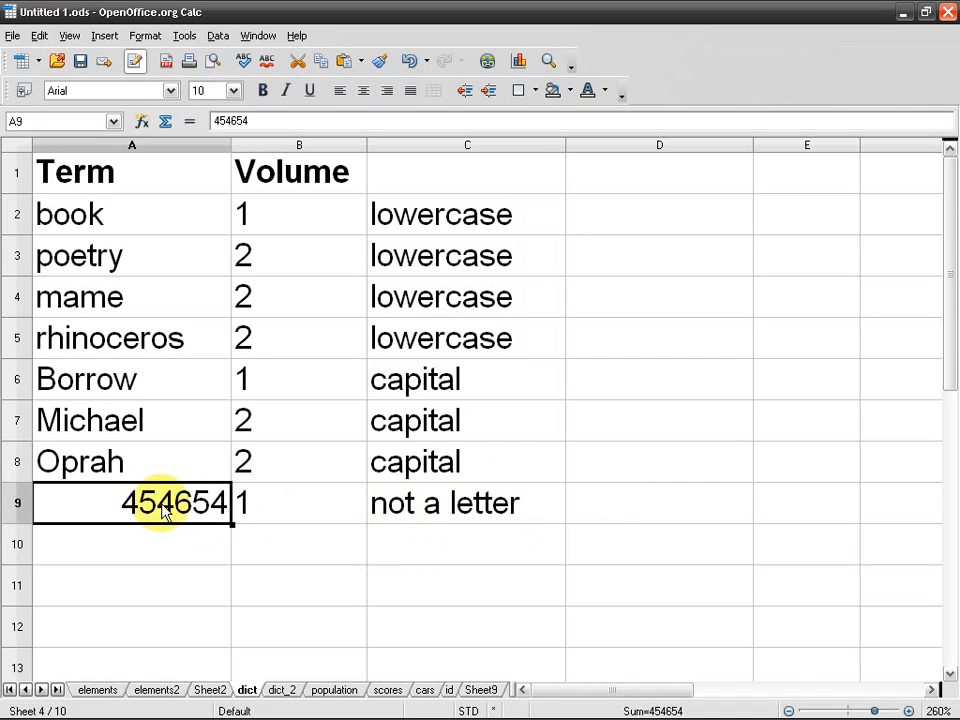
# Step: Examine B9's comparison of the first character with "m" and consult the ASCII table in the browser for character order
pyautogui.click(276, 508)
pyautogui.doubleClick(274, 508)
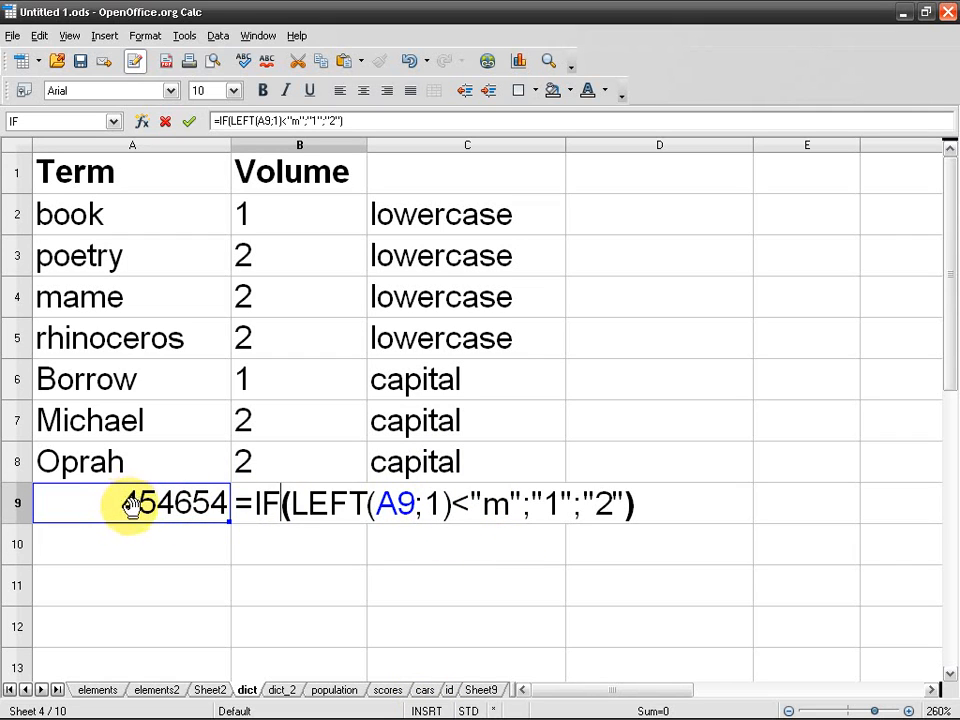
pyautogui.doubleClick(494, 504)
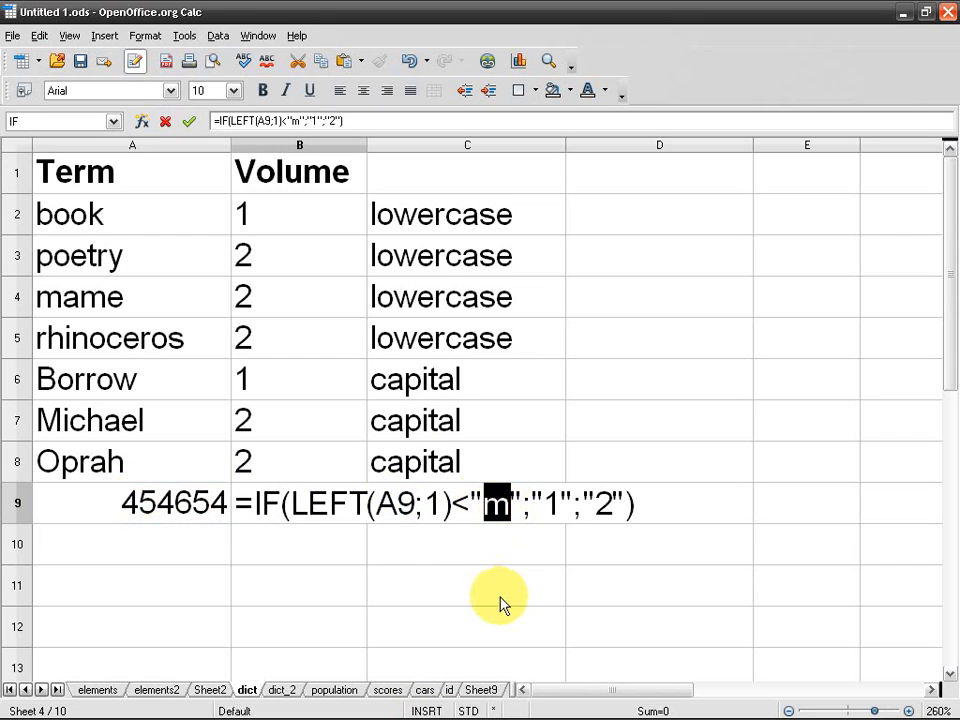
pyautogui.press('Return')
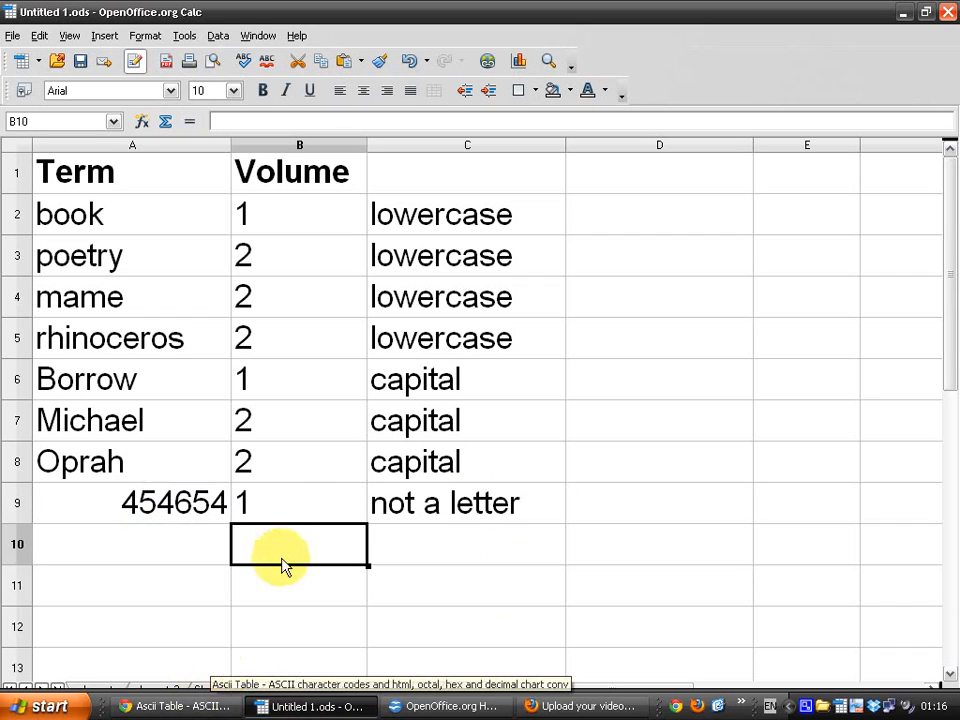
pyautogui.click(280, 511)
pyautogui.doubleClick(280, 511)
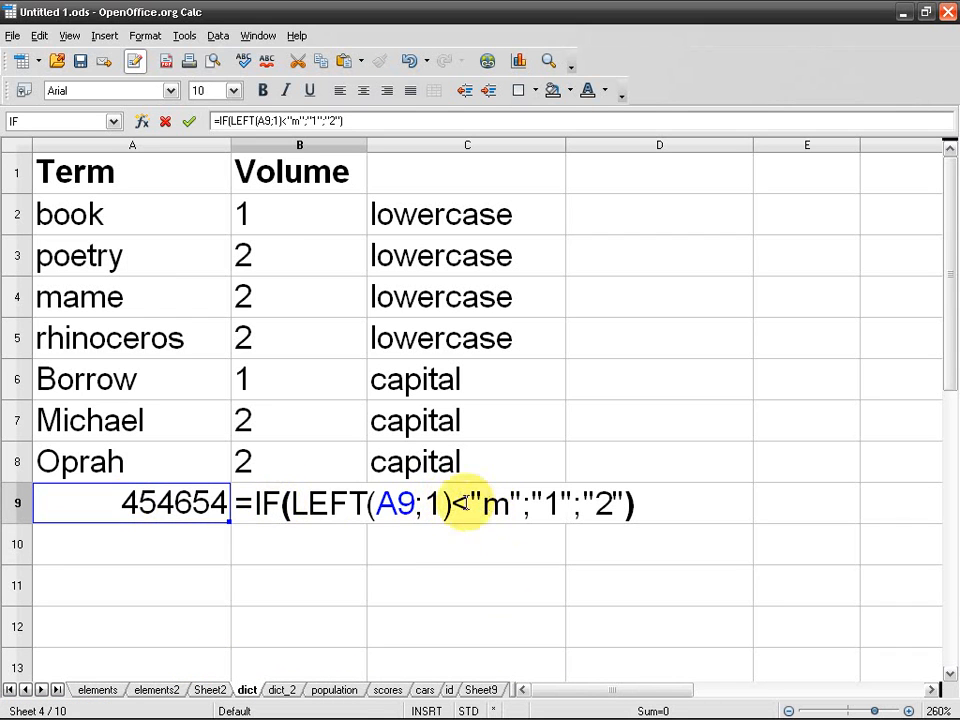
pyautogui.press('Return')
pyautogui.click(215, 708)
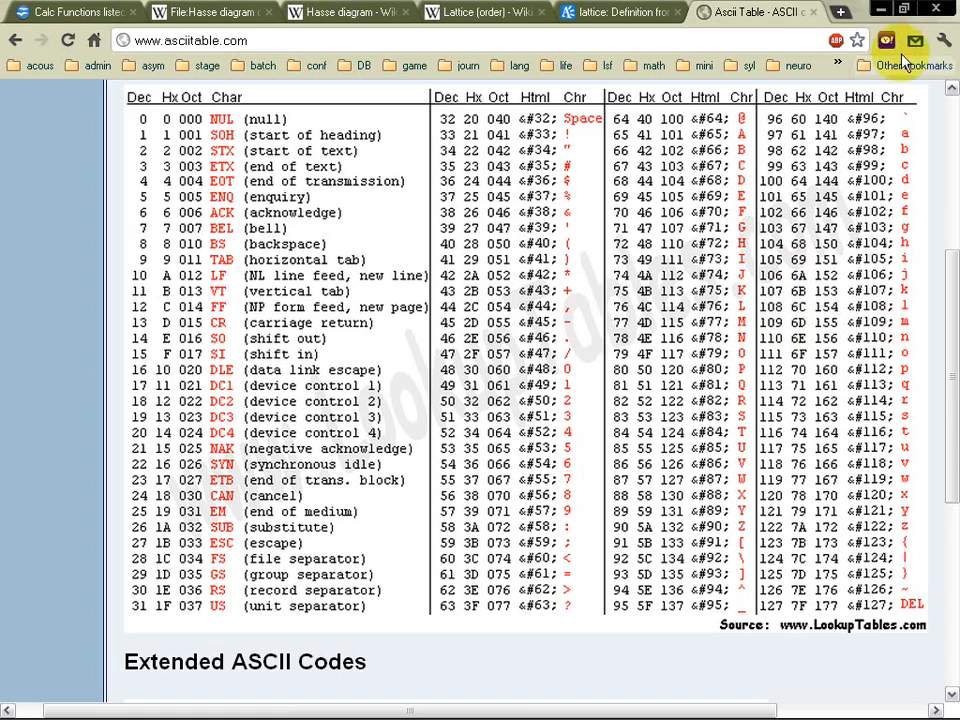
pyautogui.hotkey('alt', 'Tab')
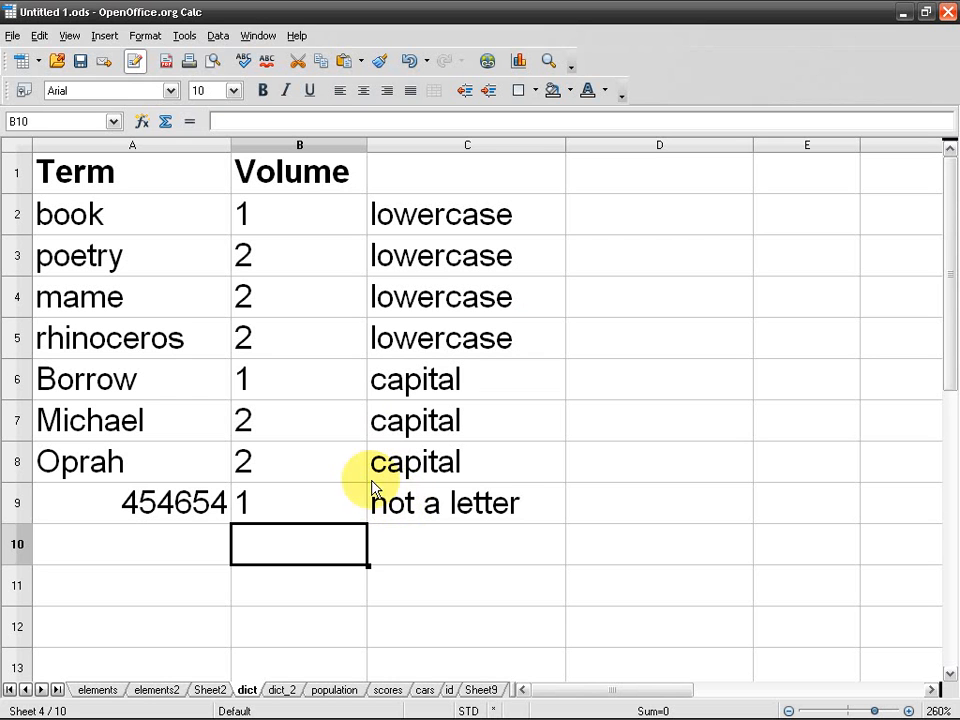
# Step: Narrow column C slightly to fit its classification text
pyautogui.click(490, 505)
pyautogui.click(636, 242)
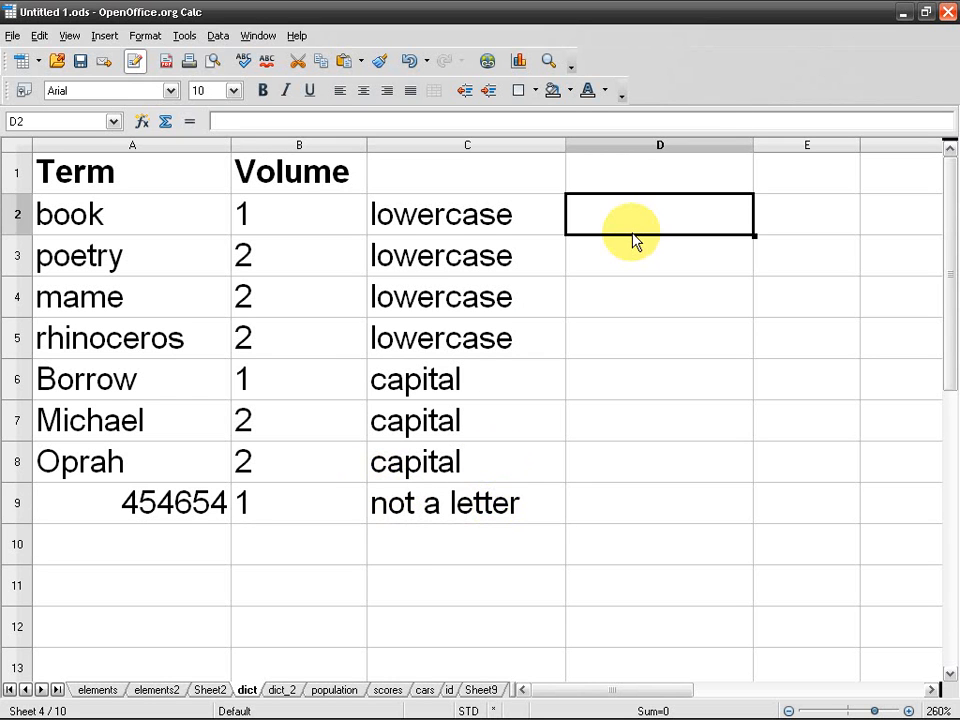
pyautogui.moveTo(565, 146); pyautogui.dragTo(544, 146)
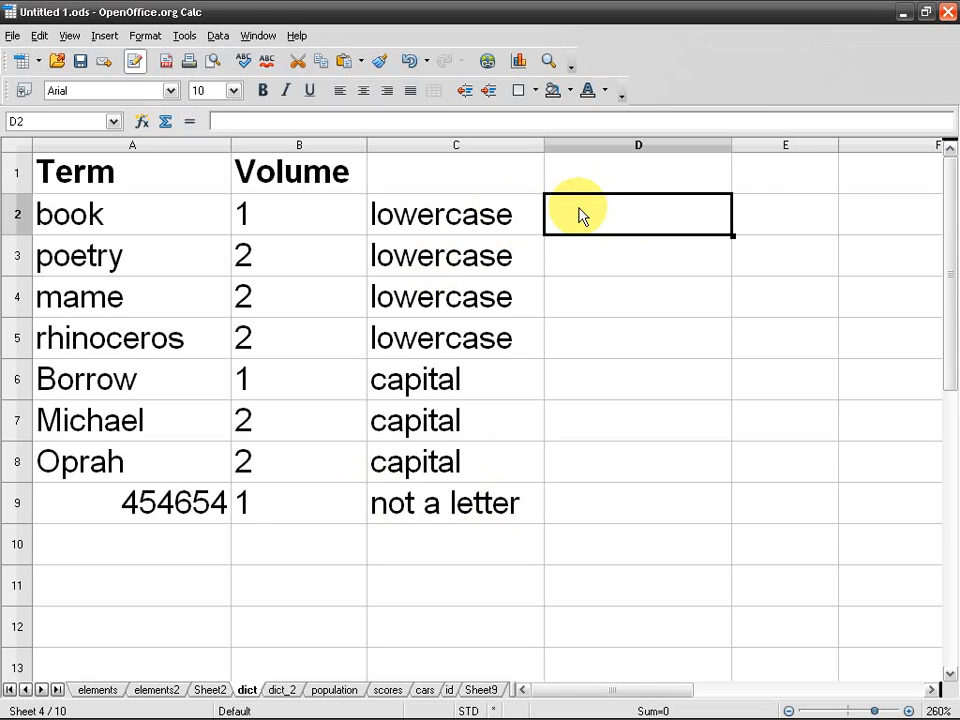
pyautogui.write('=')
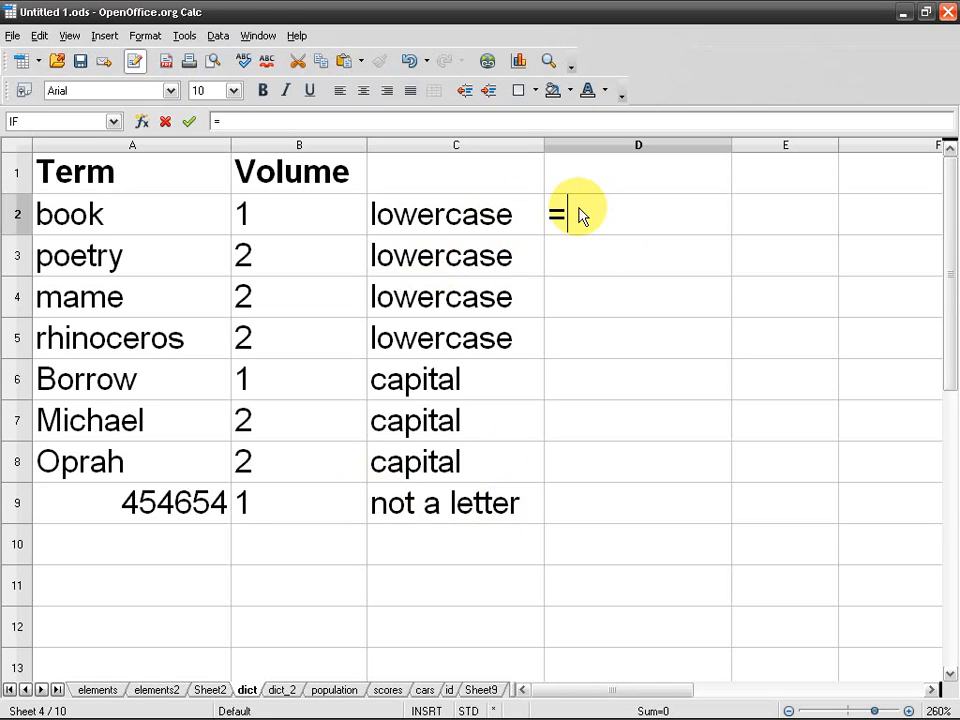
pyautogui.write('if')
pyautogui.press('BackSpace')
pyautogui.press('BackSpace')
pyautogui.press('BackSpace')
pyautogui.press('Return')
# Step: Start a formula in D2 with the Function Wizard, using the IF function
pyautogui.click(605, 218)
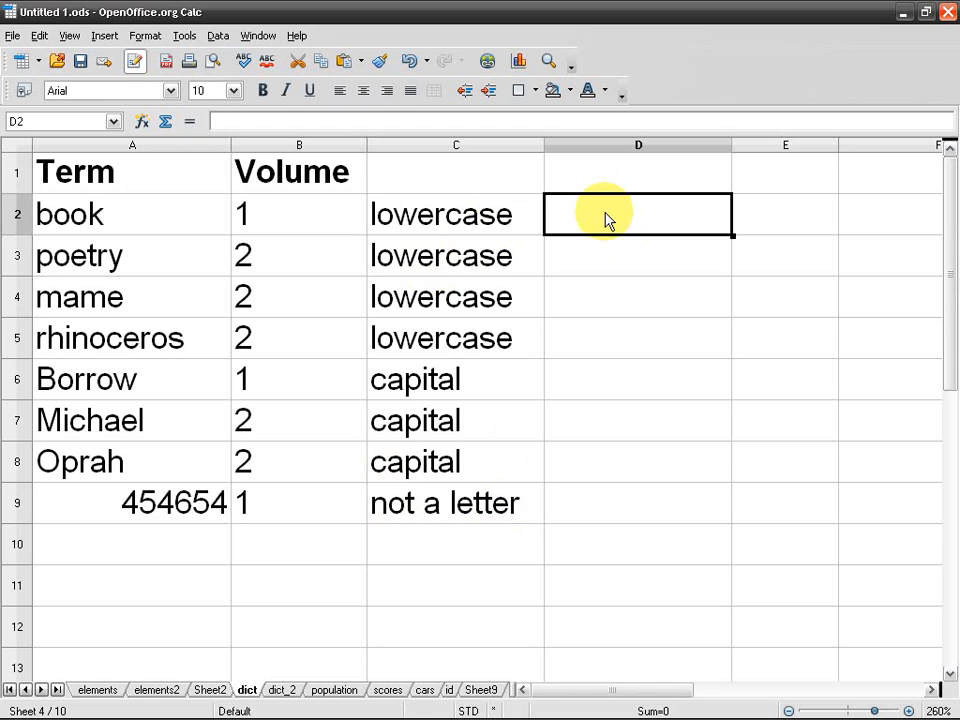
pyautogui.hotkey('ctrl', 'F2')
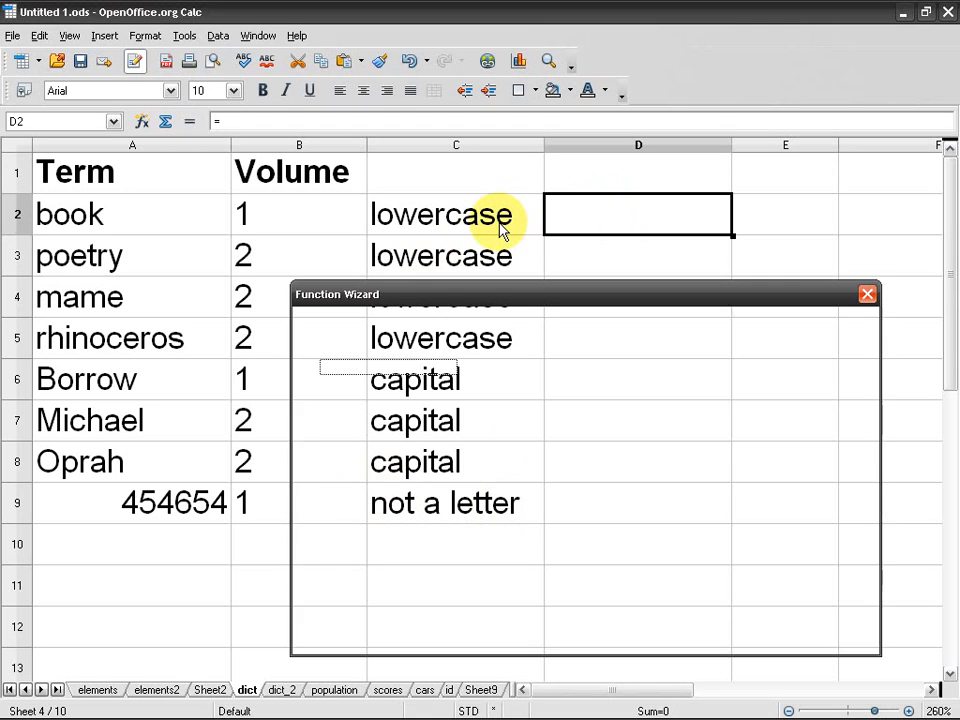
pyautogui.click(414, 450)
pyautogui.press('i')
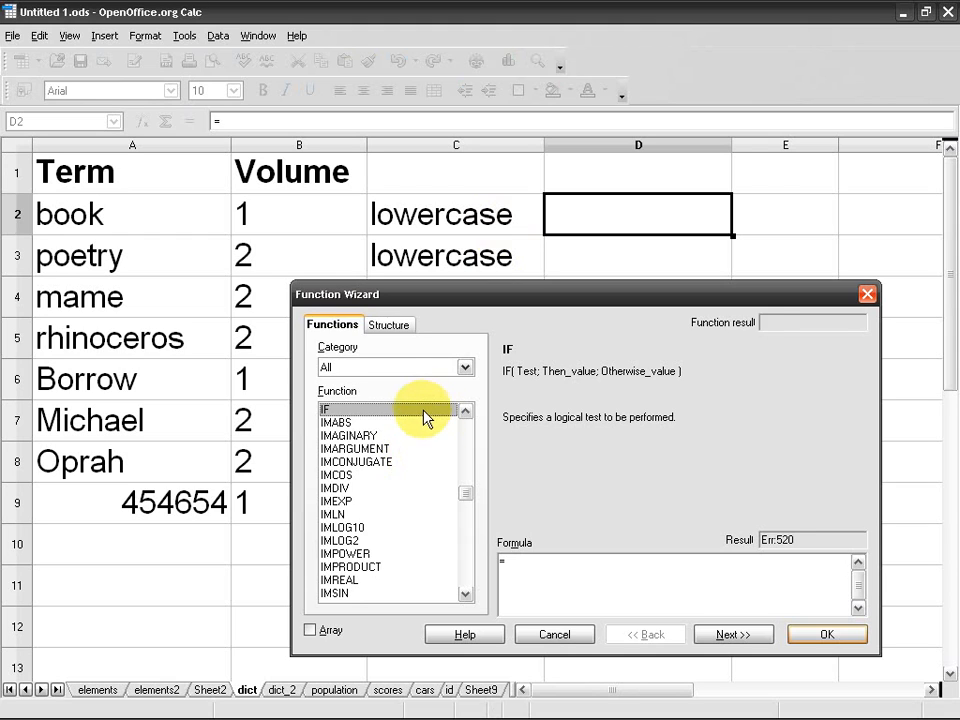
pyautogui.doubleClick(422, 410)
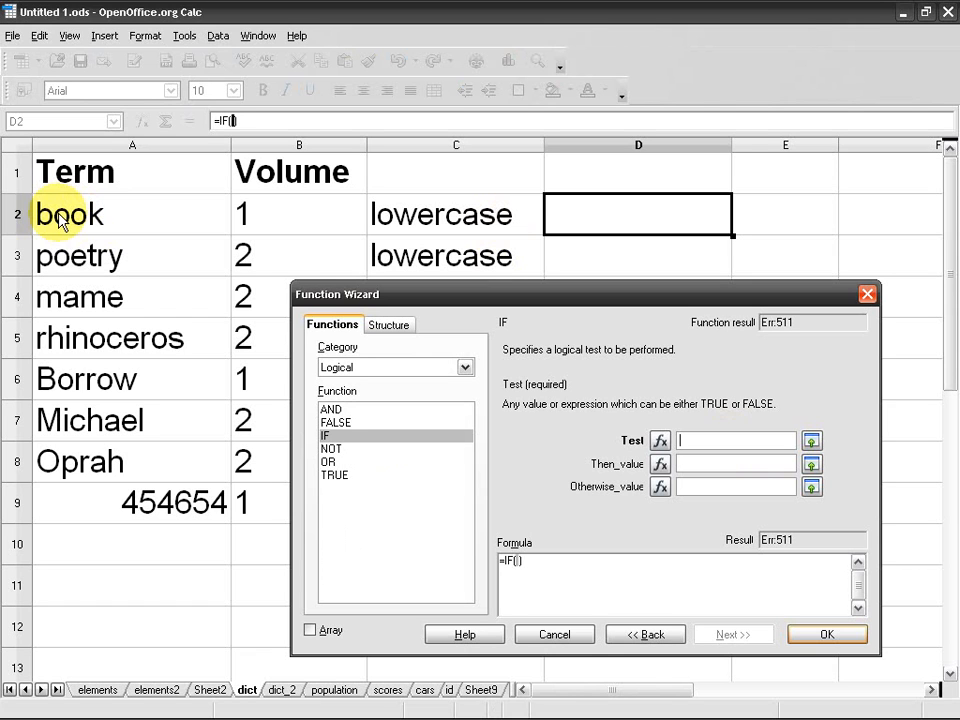
# Step: Check the character codes in the browser's ASCII table and enter LEFT(a2;1) as the start of the IF test
pyautogui.click(214, 701)
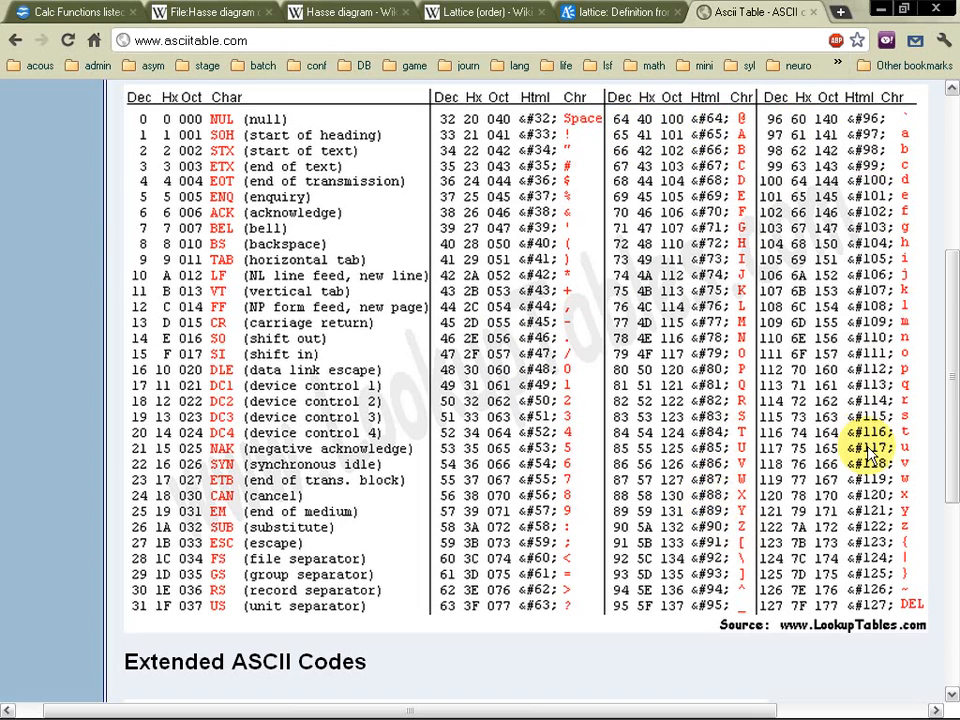
pyautogui.click(876, 10)
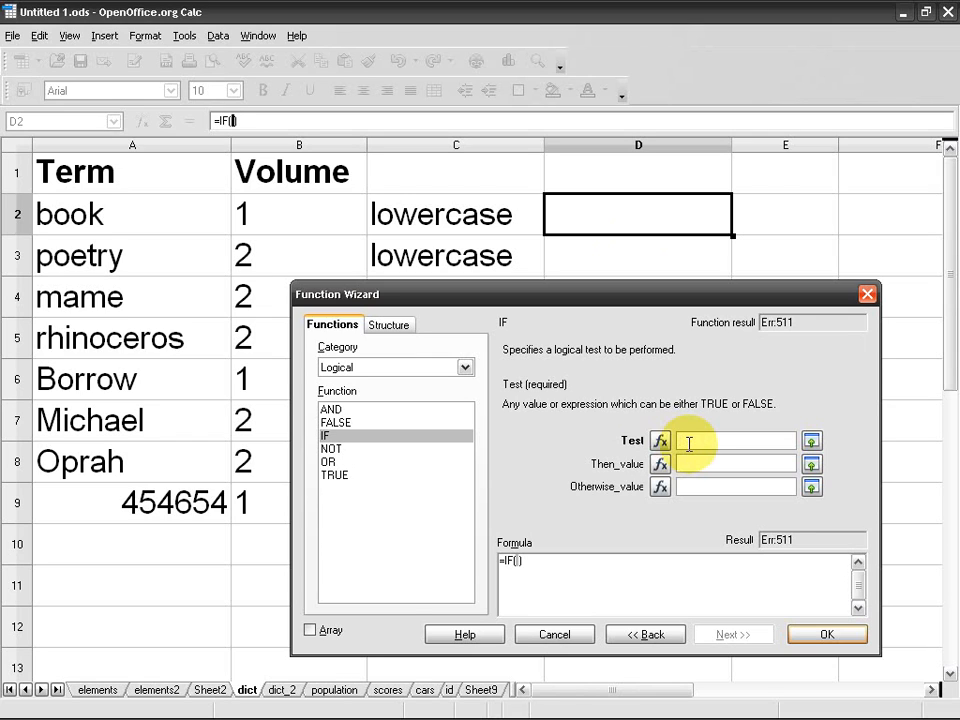
pyautogui.write('LEFT(')
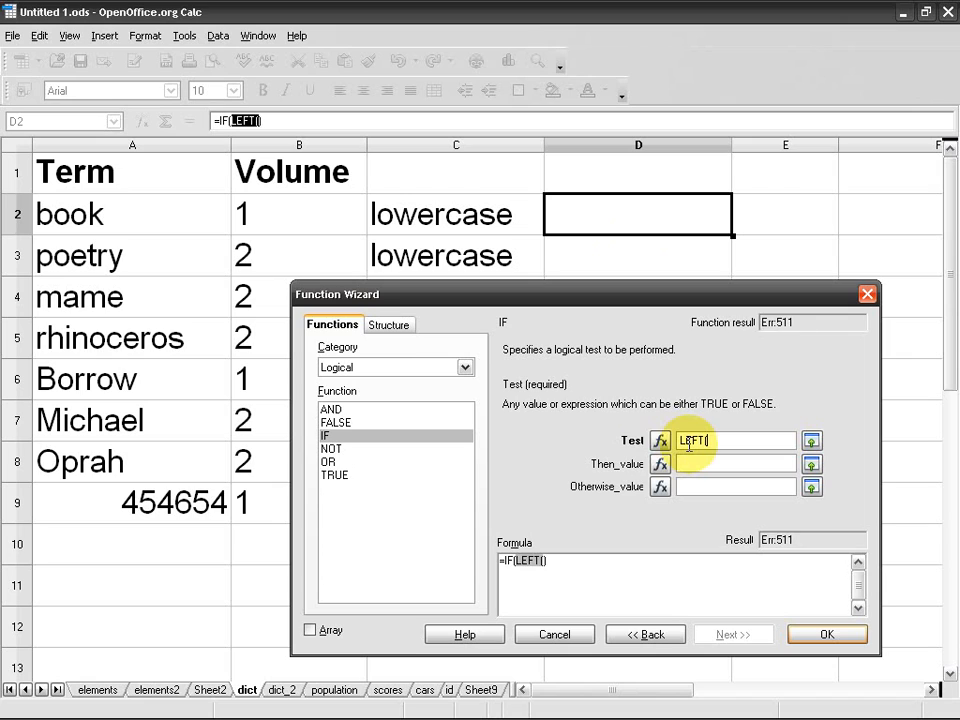
pyautogui.write('a2;1)')
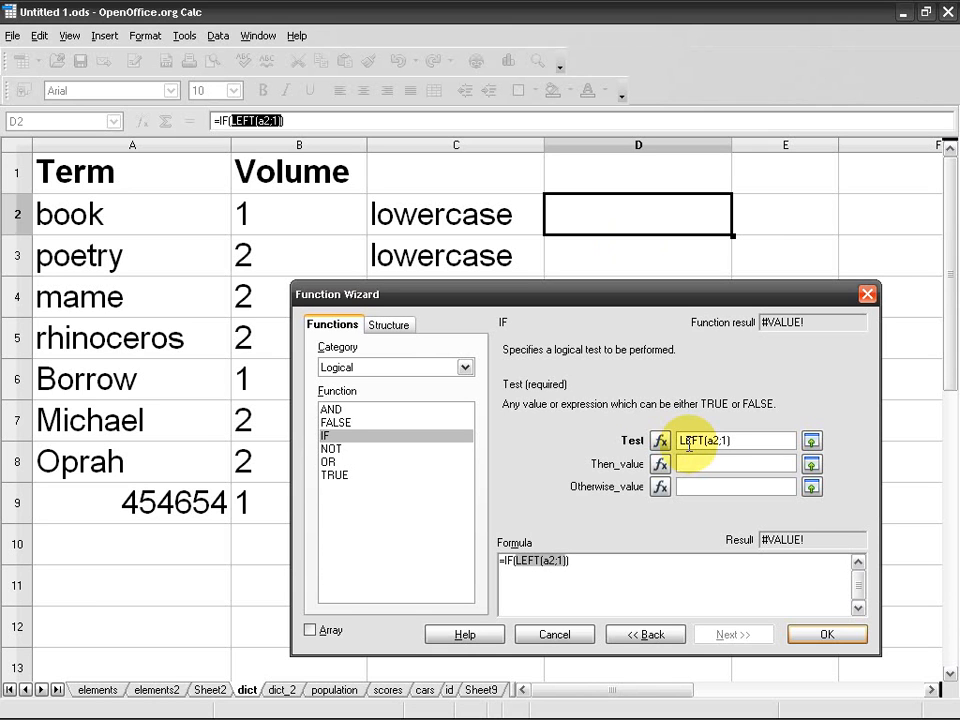
# Step: Search the Calc help for "type" and read the TYPE entry under Information Functions for its return values
pyautogui.click(492, 635)
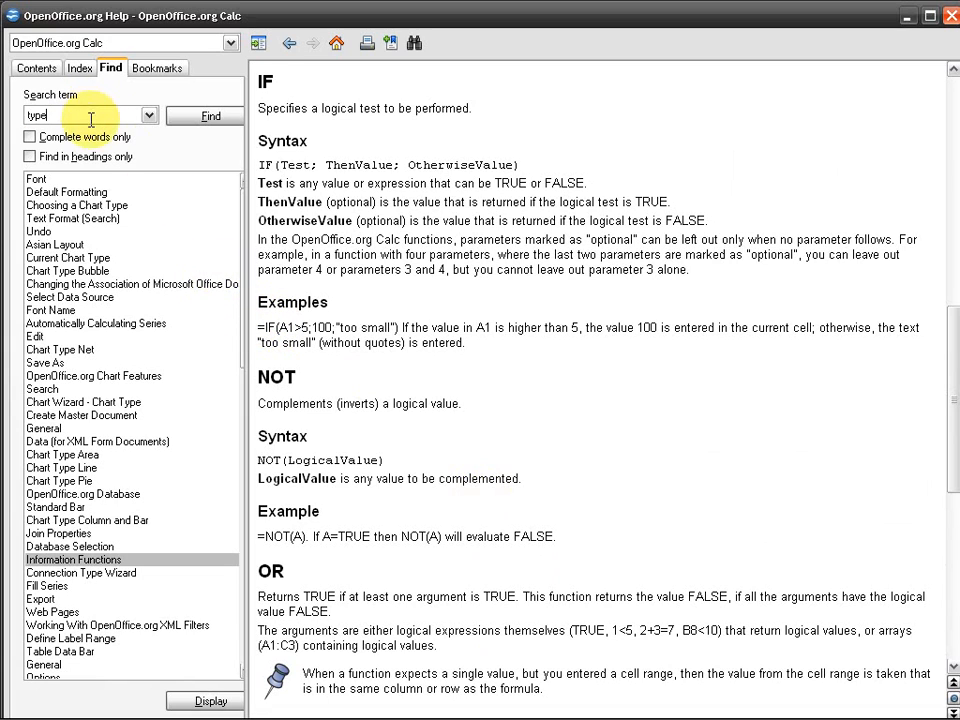
pyautogui.click(210, 116)
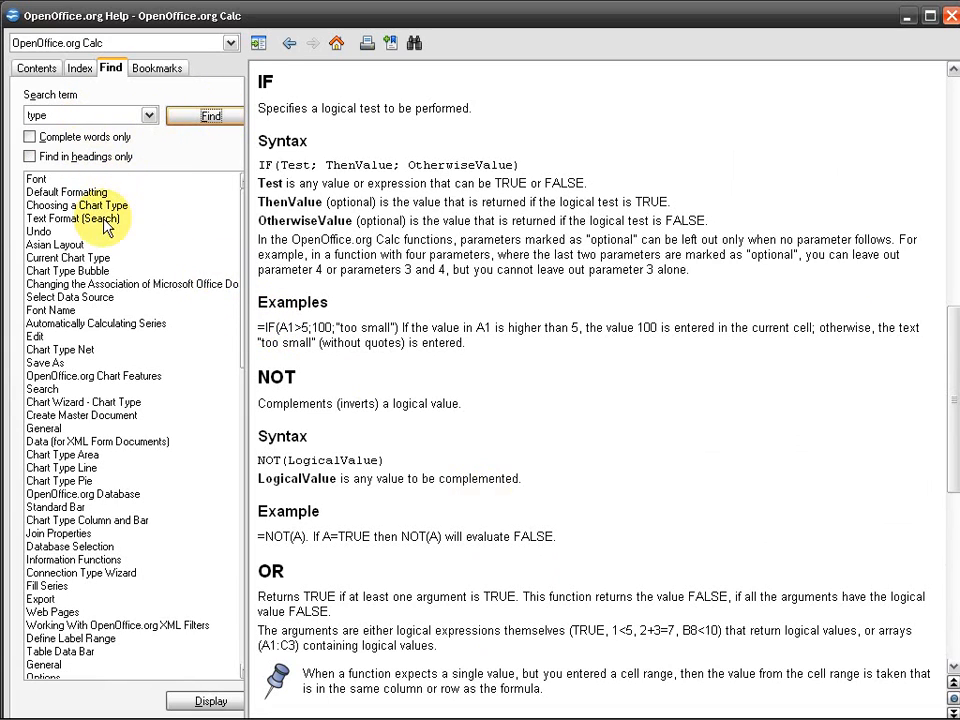
pyautogui.click(119, 563)
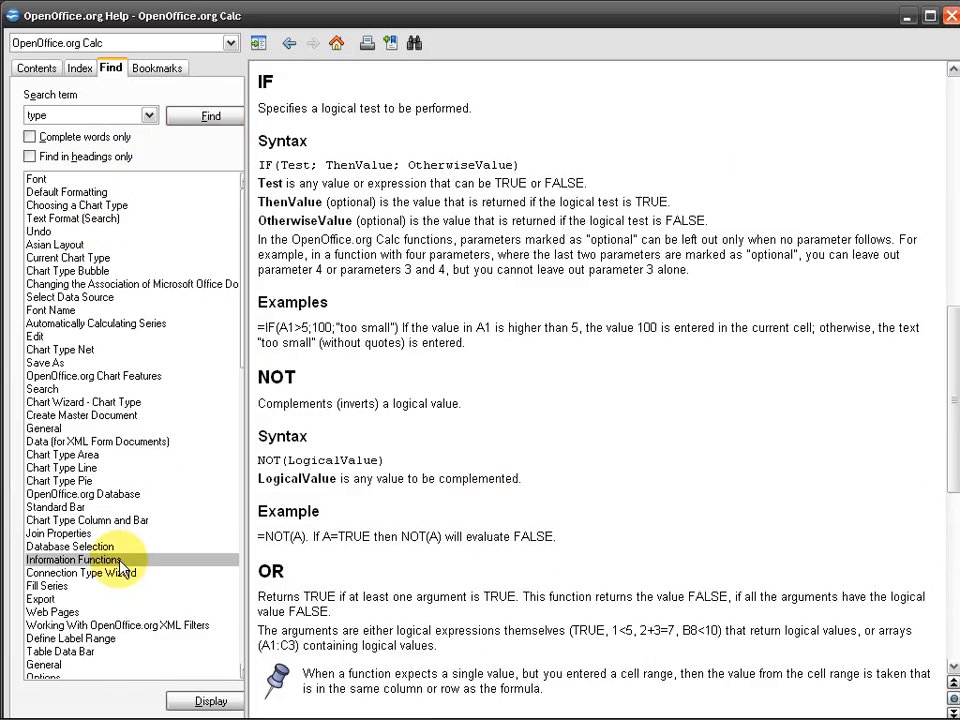
pyautogui.doubleClick(119, 566)
pyautogui.moveTo(945, 225); pyautogui.dragTo(944, 592)
pyautogui.moveTo(257, 335)
pyautogui.mouseDown()
pyautogui.moveTo(343, 336)
pyautogui.moveTo(257, 335)
pyautogui.mouseUp()
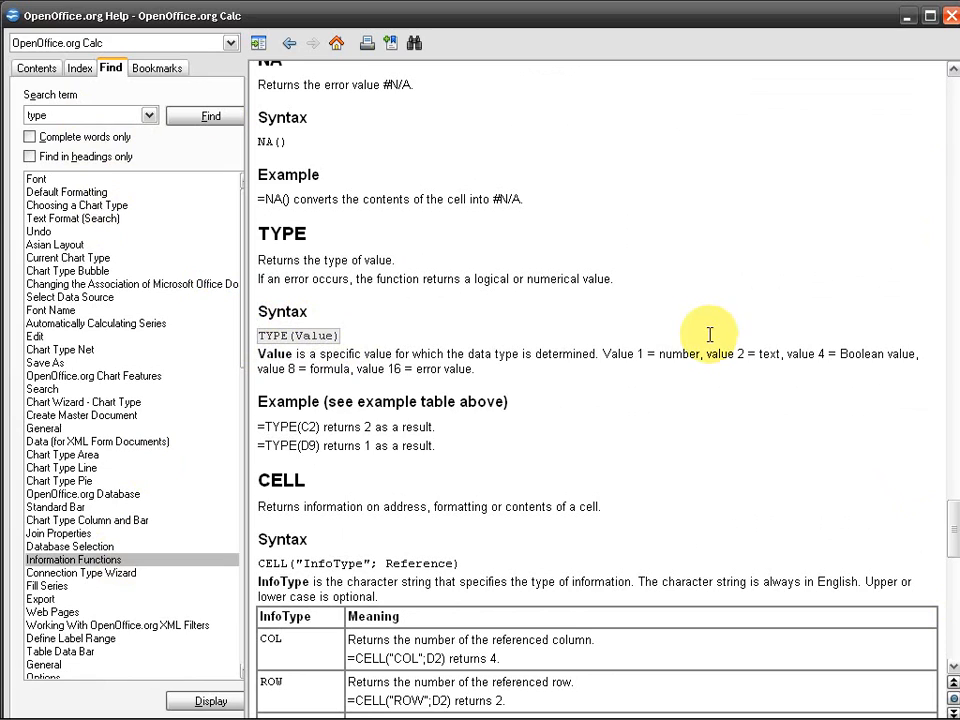
pyautogui.doubleClick(681, 352)
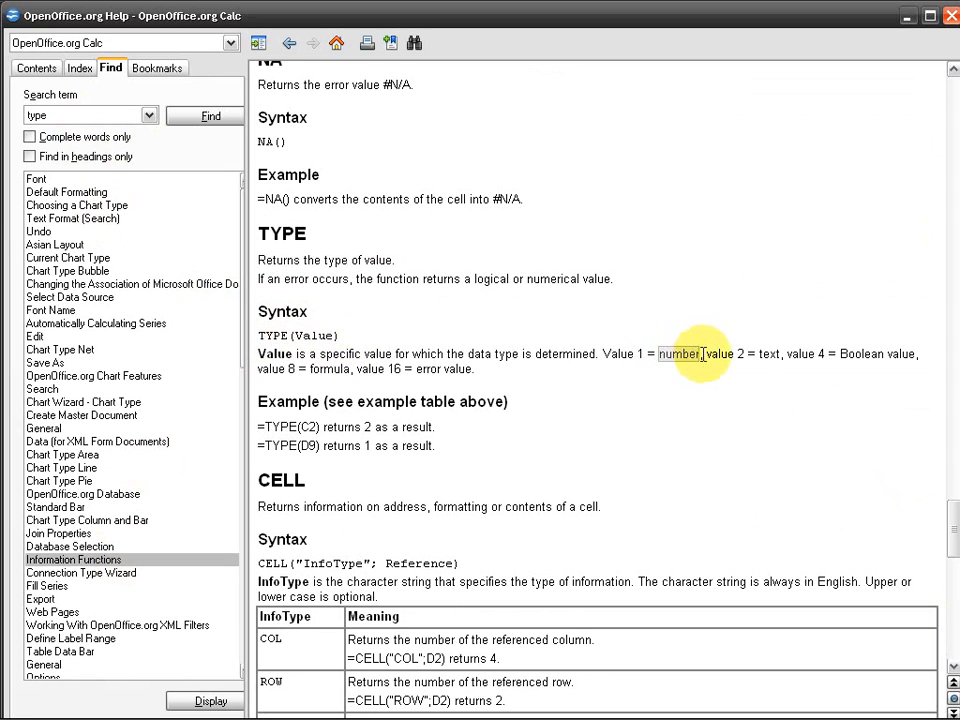
pyautogui.doubleClick(740, 353)
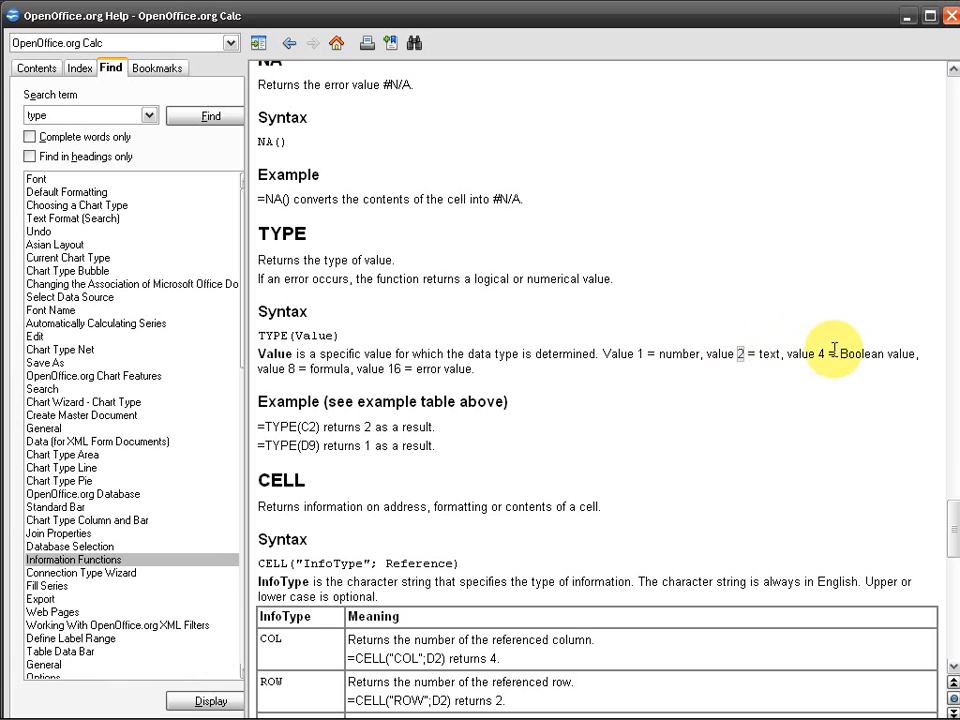
pyautogui.click(907, 17)
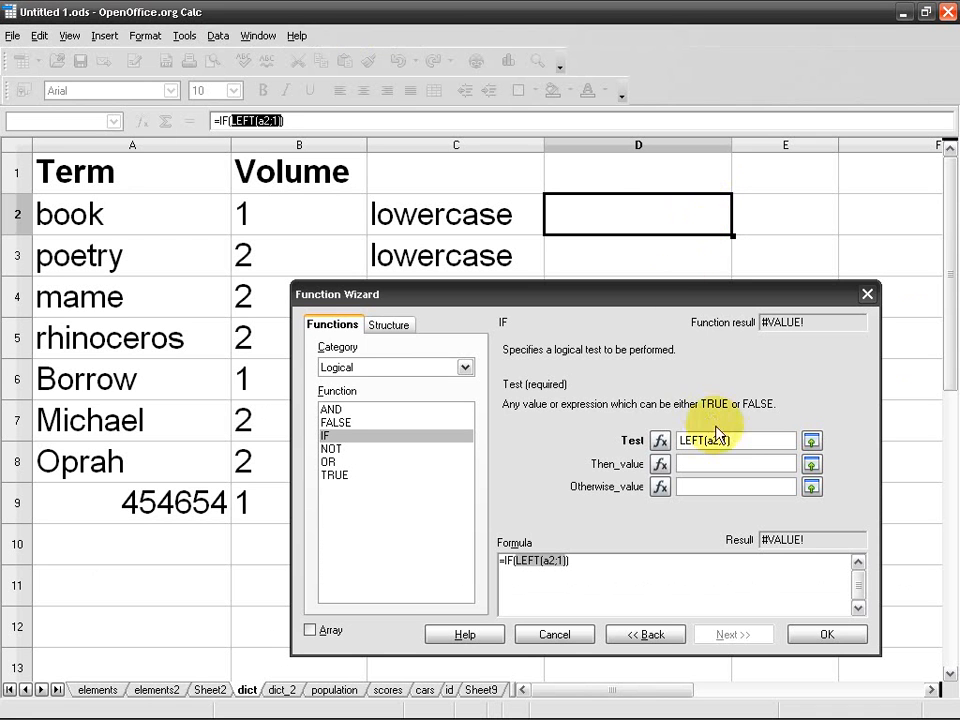
# Step: Wrap the LEFT call in TYPE and compare it with 2, making the IF test TYPE(LEFT(a2;1))=2
pyautogui.click(745, 440)
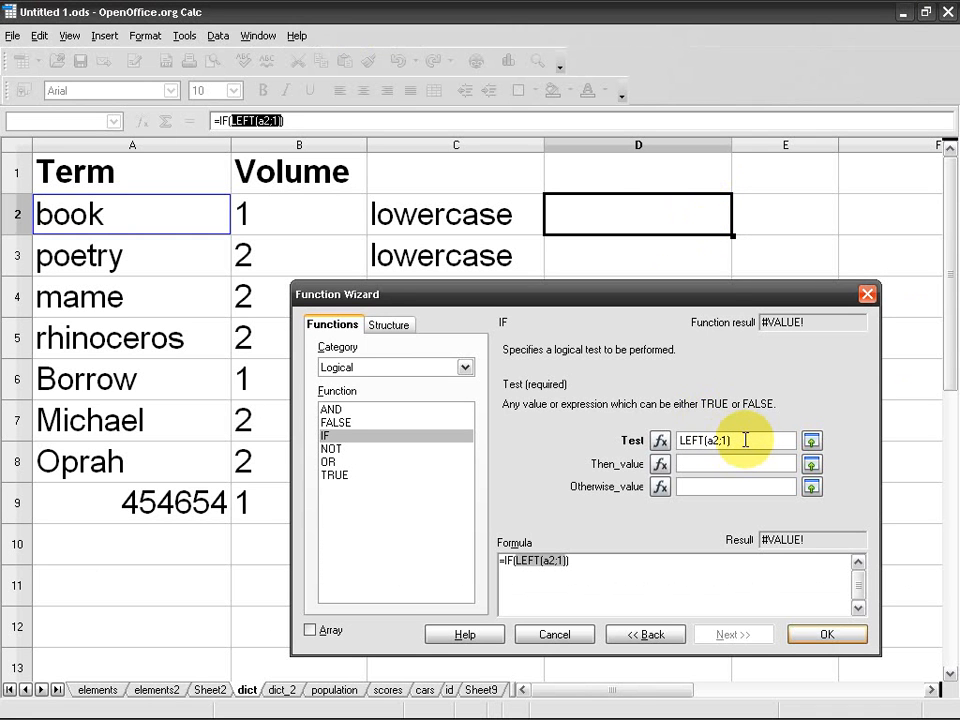
pyautogui.press('Home')
pyautogui.write('TYPE')
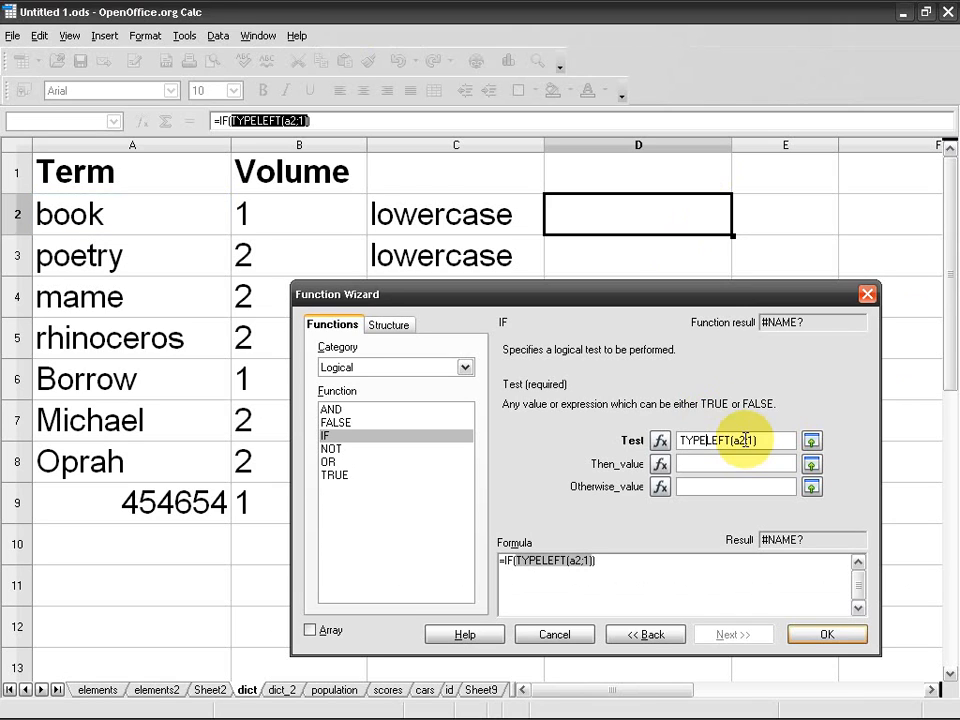
pyautogui.write('(')
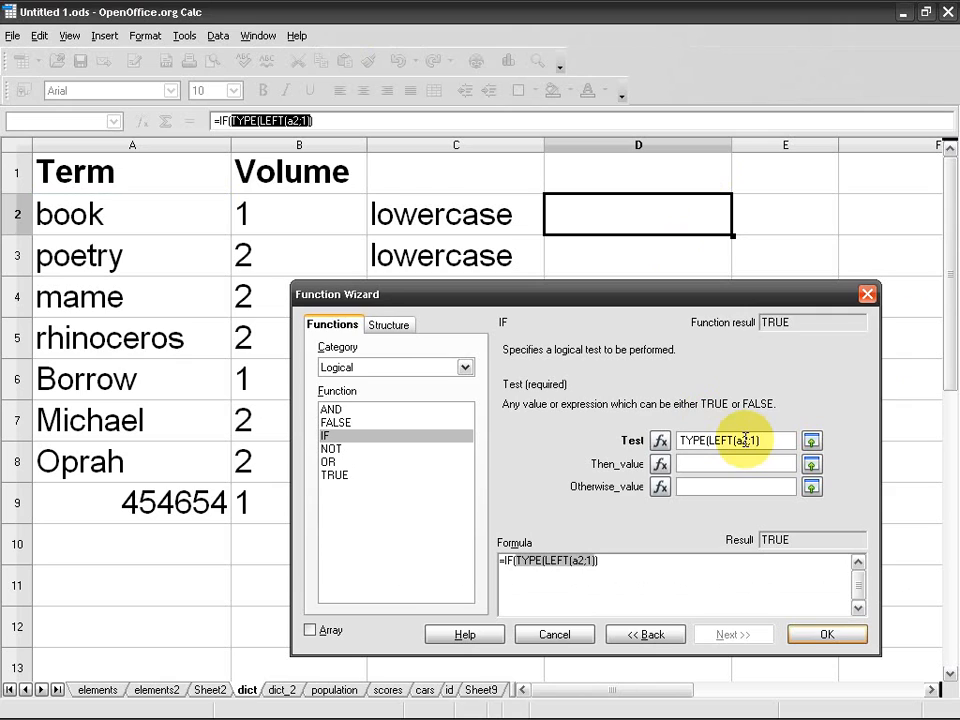
pyautogui.write('=')
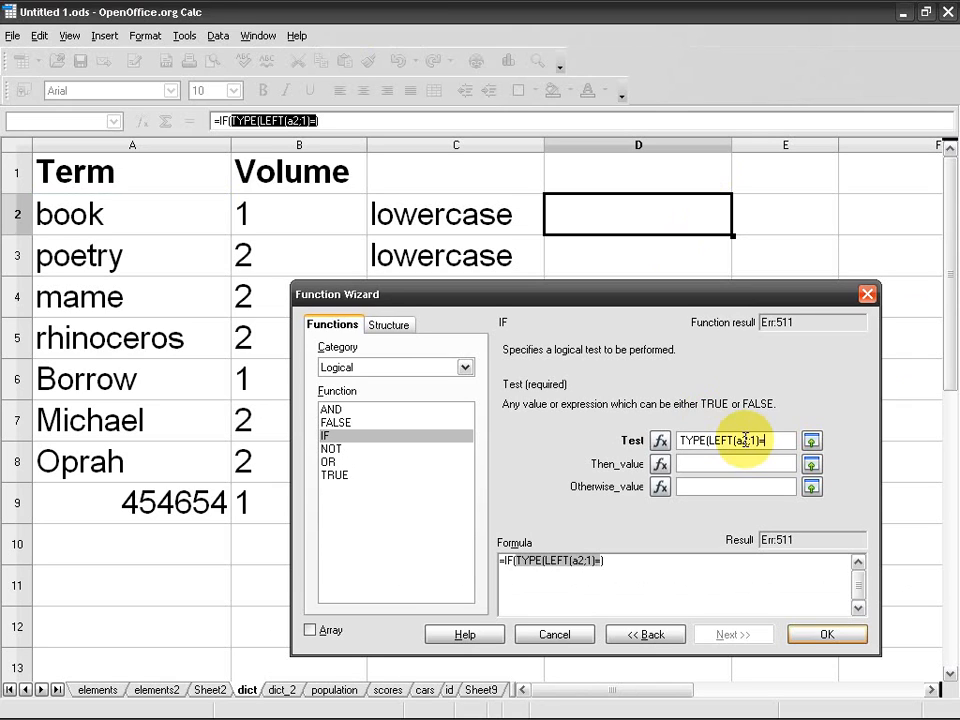
pyautogui.write(')')
pyautogui.write('2')
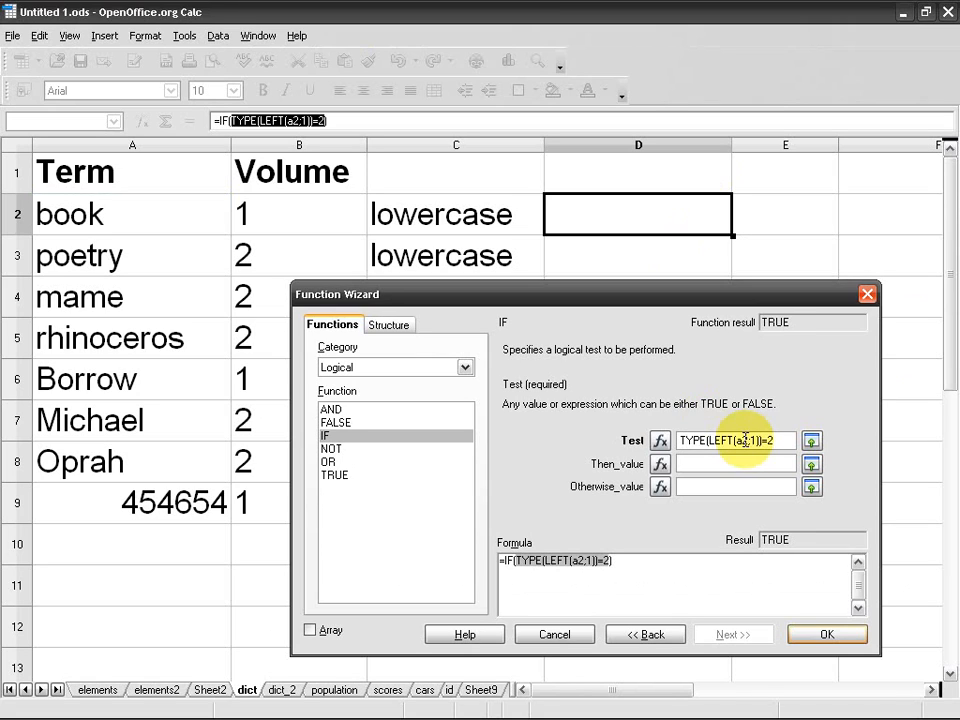
# Step: Wrap the TYPE test in AND and add a code condition, making the IF test AND(TYPE(LEFT(a2;1))=2;code(a2)<97)
pyautogui.write(';')
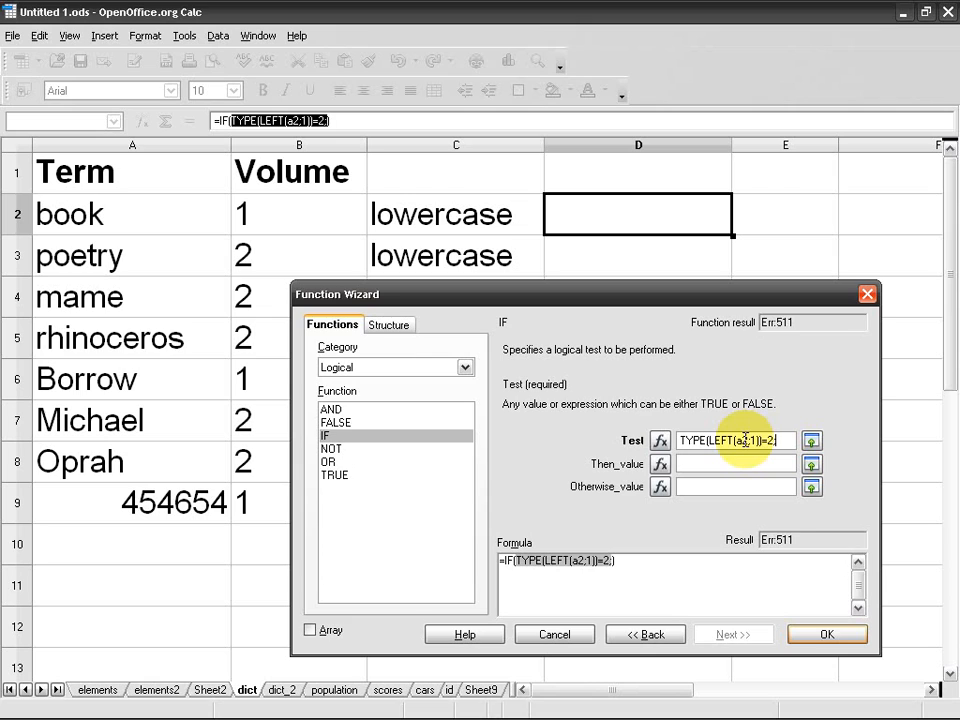
pyautogui.write('AND')
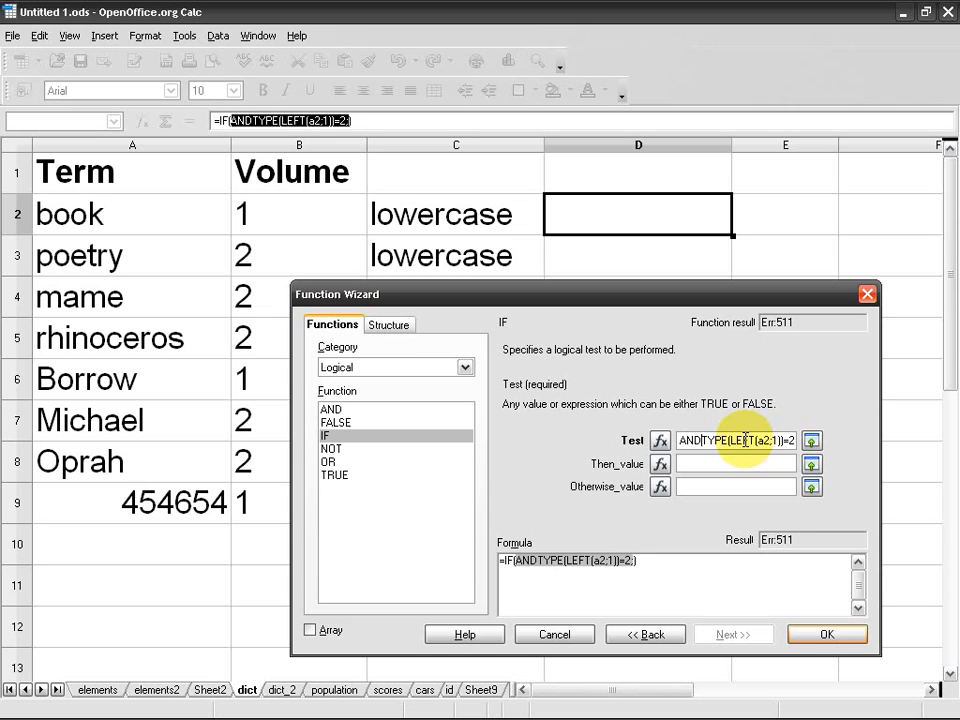
pyautogui.write('(')
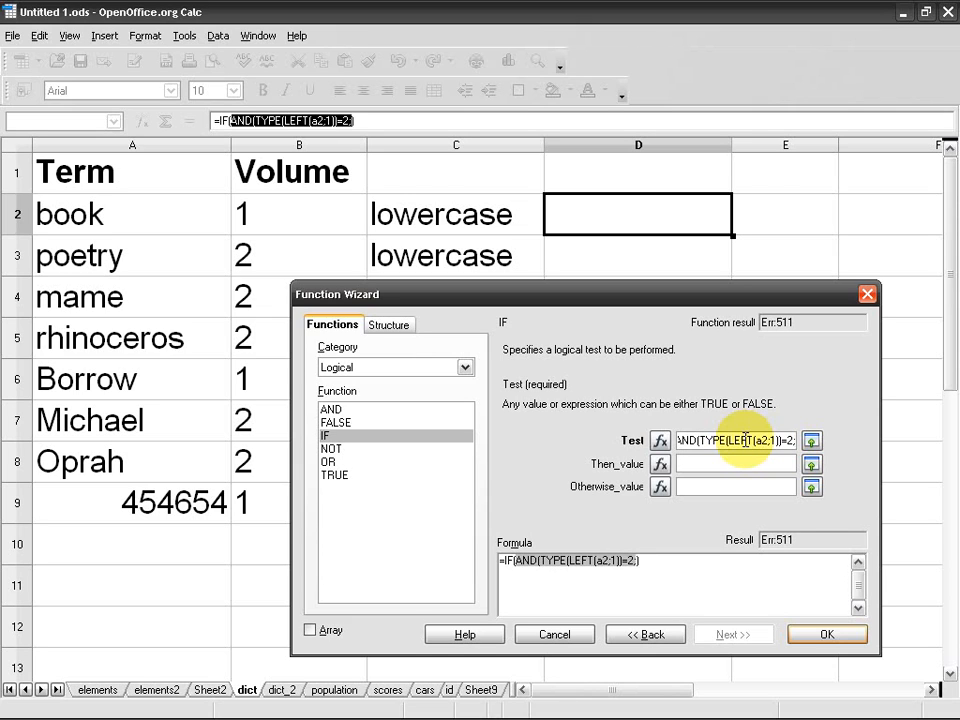
pyautogui.write('code(')
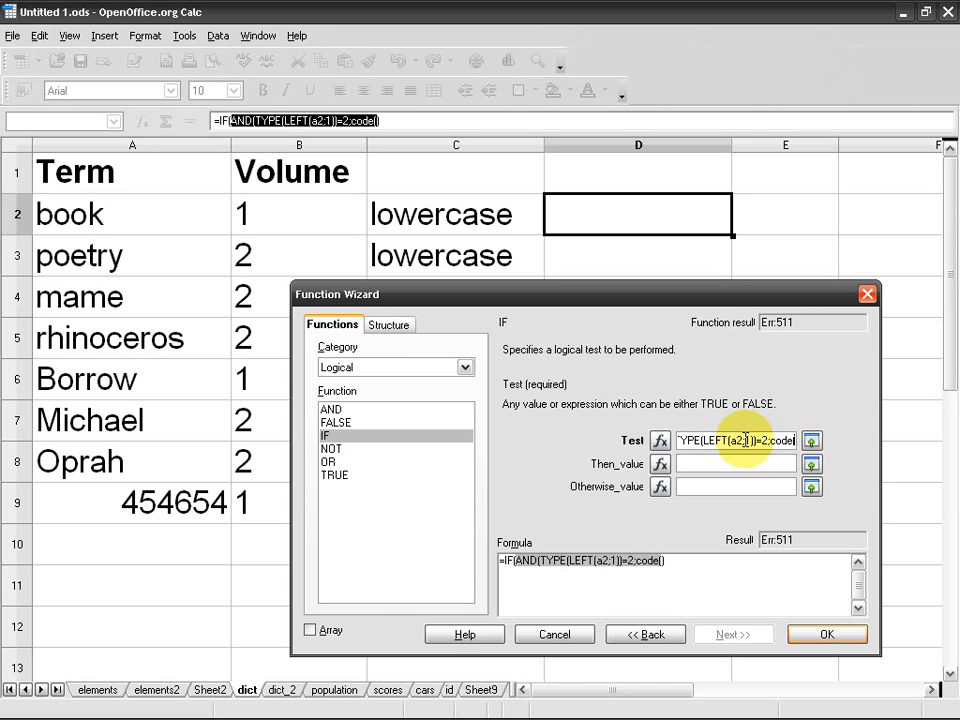
pyautogui.write('a2')
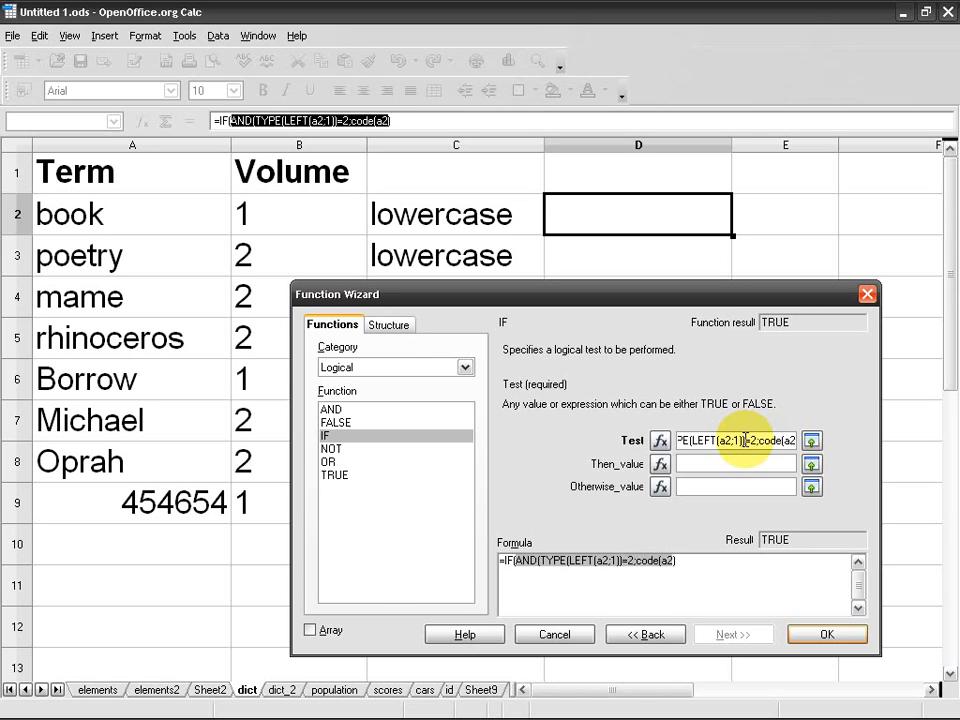
pyautogui.write('<97')
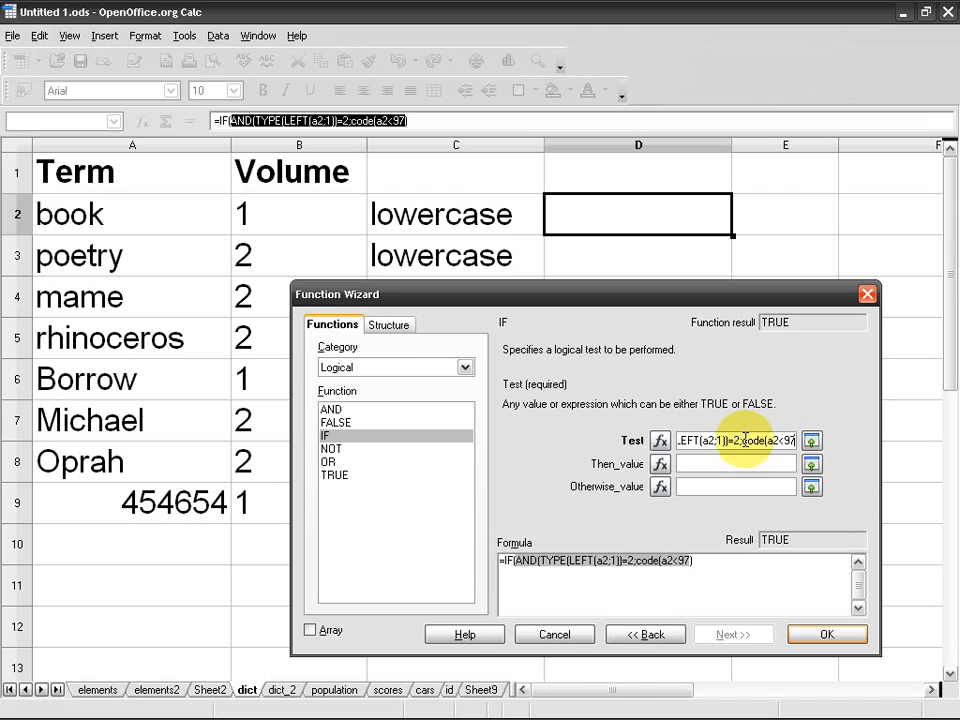
pyautogui.write(')')
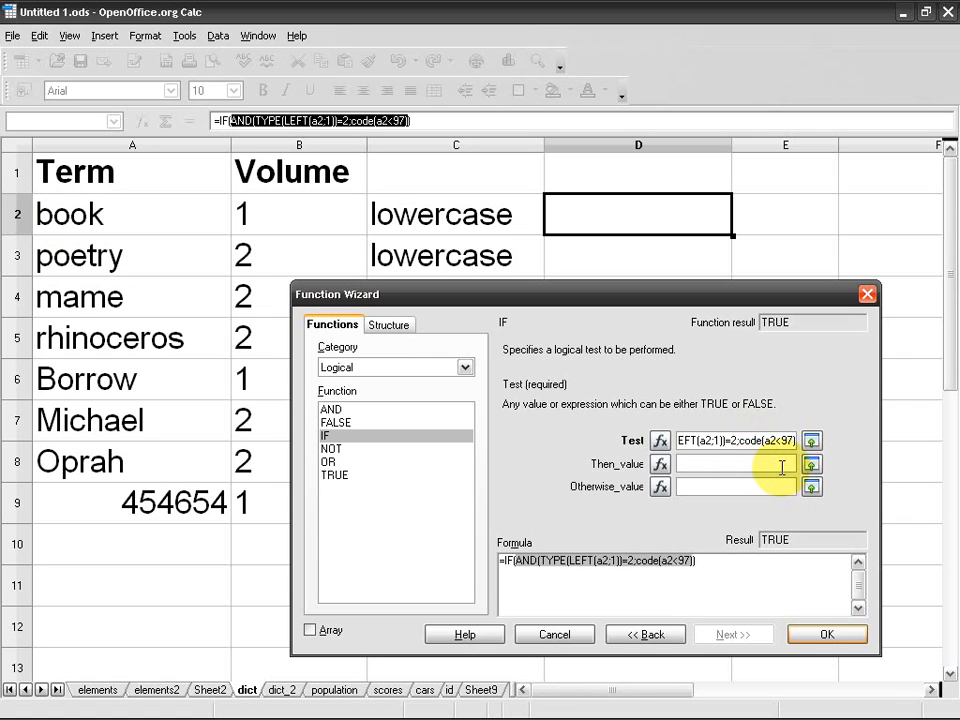
pyautogui.press('Left')
pyautogui.press('Left')
pyautogui.press('Left')
pyautogui.press('Left')
pyautogui.write(')')
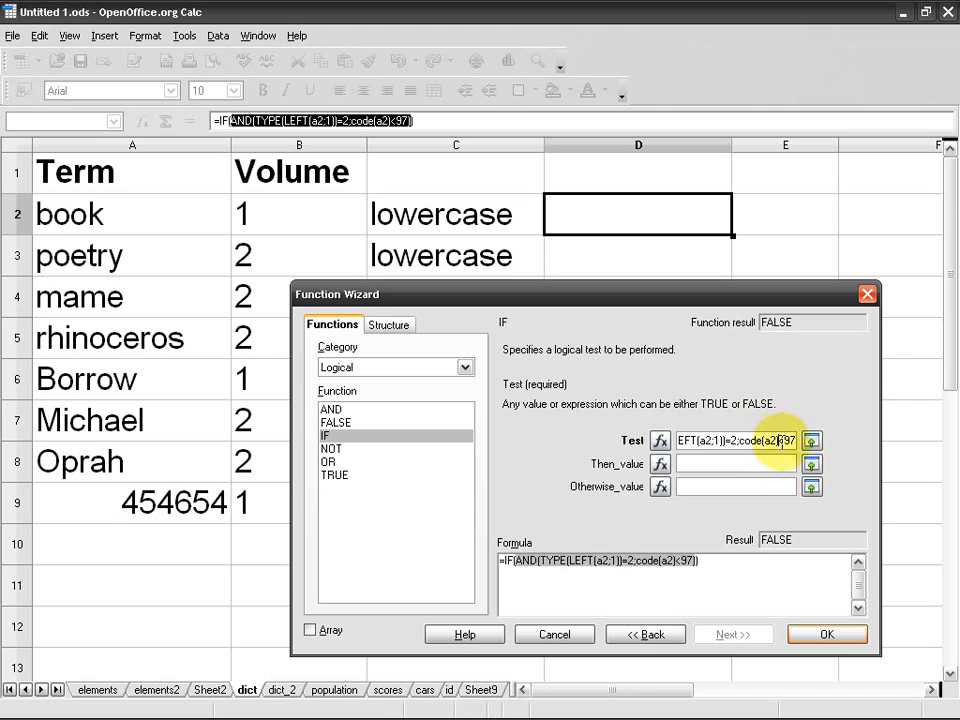
# Step: Set the IF function's Then_value to "capital"
pyautogui.click(709, 466)
pyautogui.write('"capitals"')
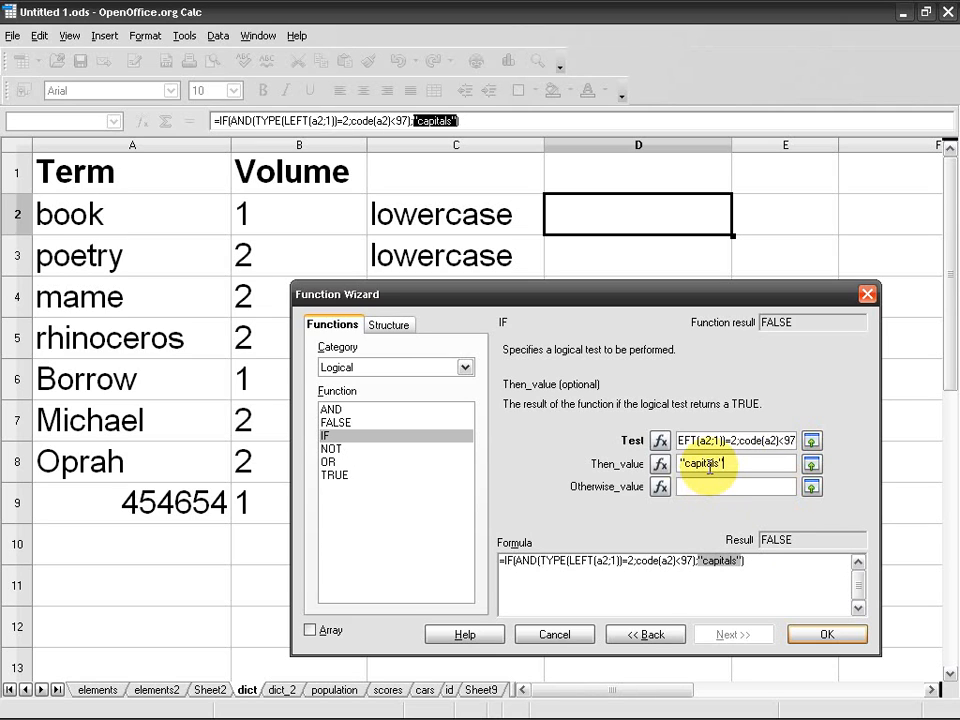
pyautogui.press('Left')
pyautogui.press('BackSpace')
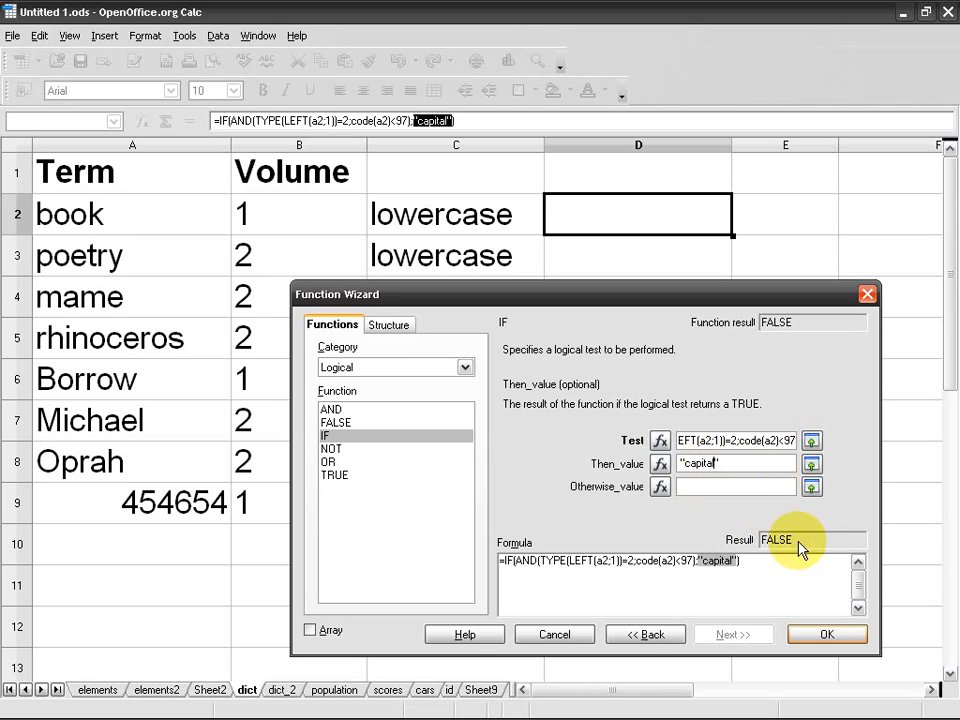
pyautogui.click(728, 485)
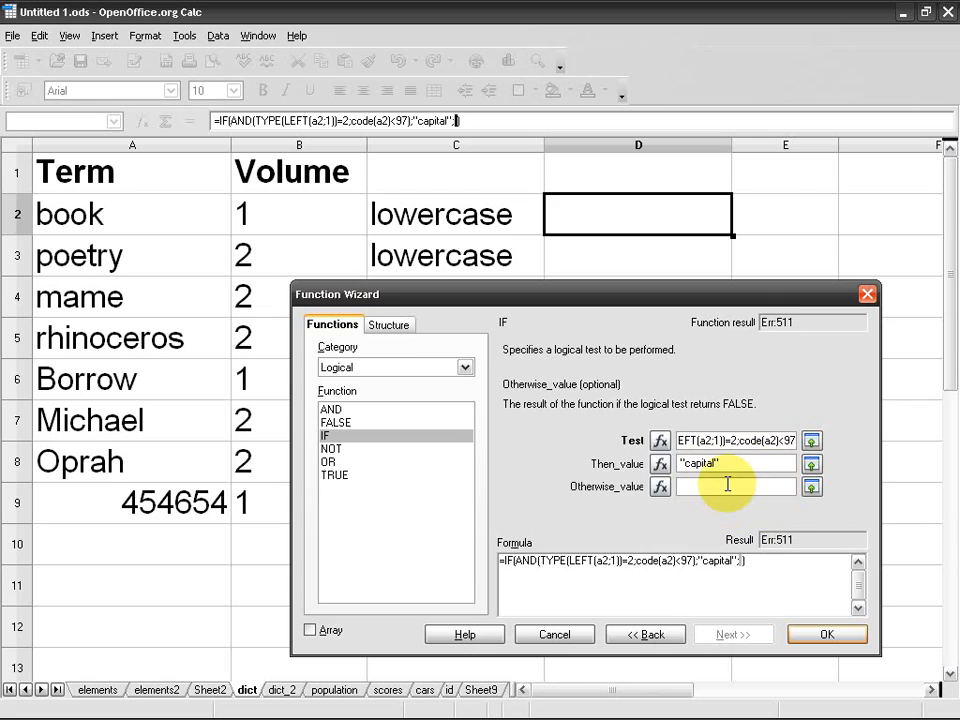
pyautogui.write('if')
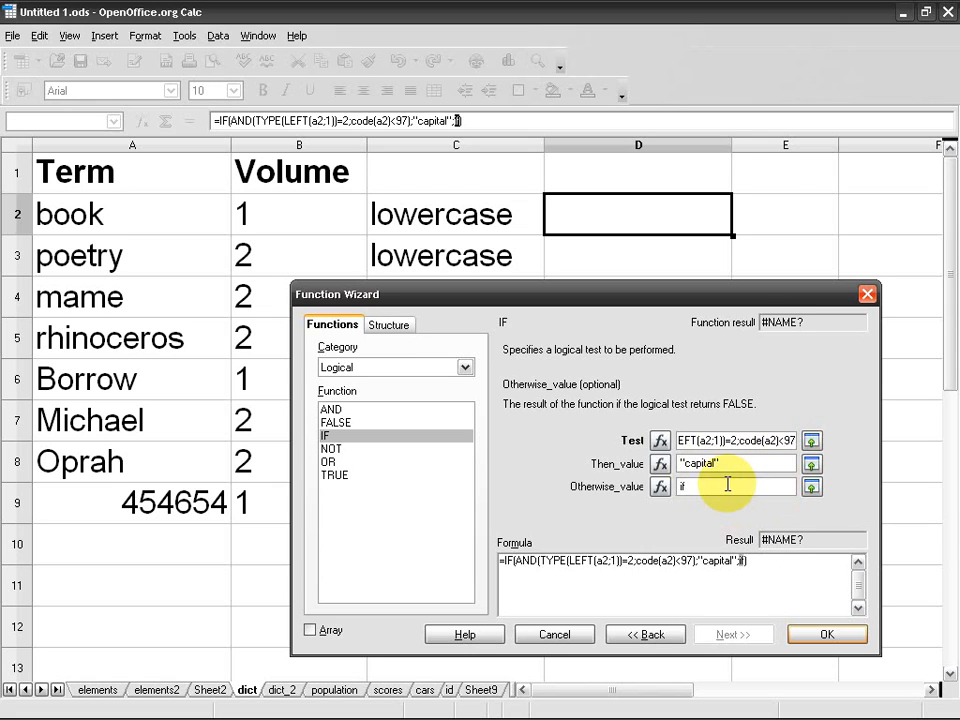
pyautogui.write('(')
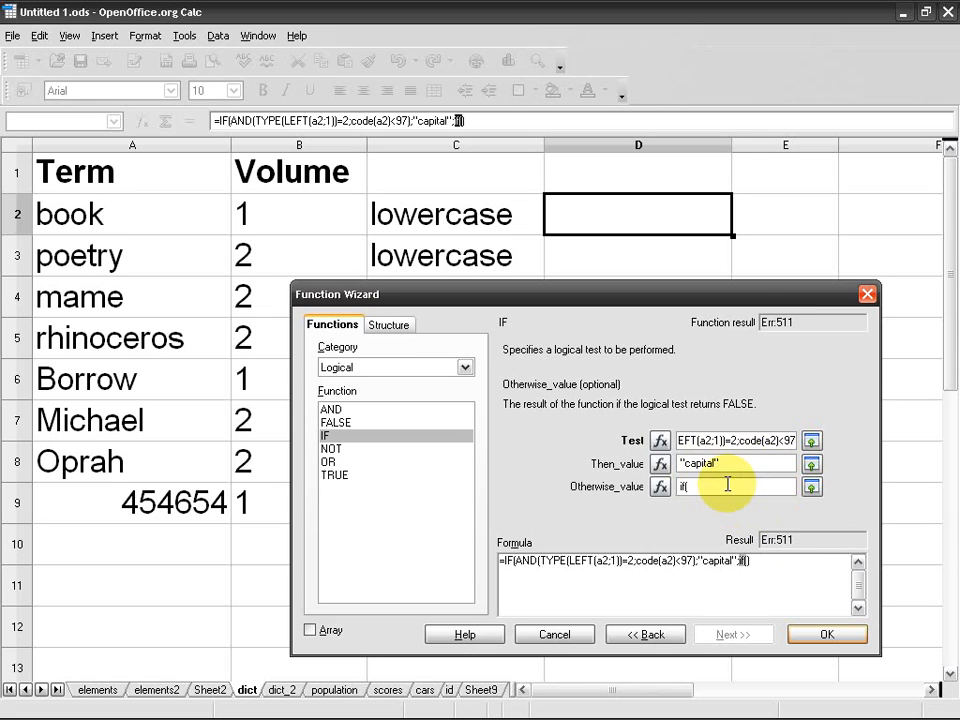
pyautogui.click(731, 440)
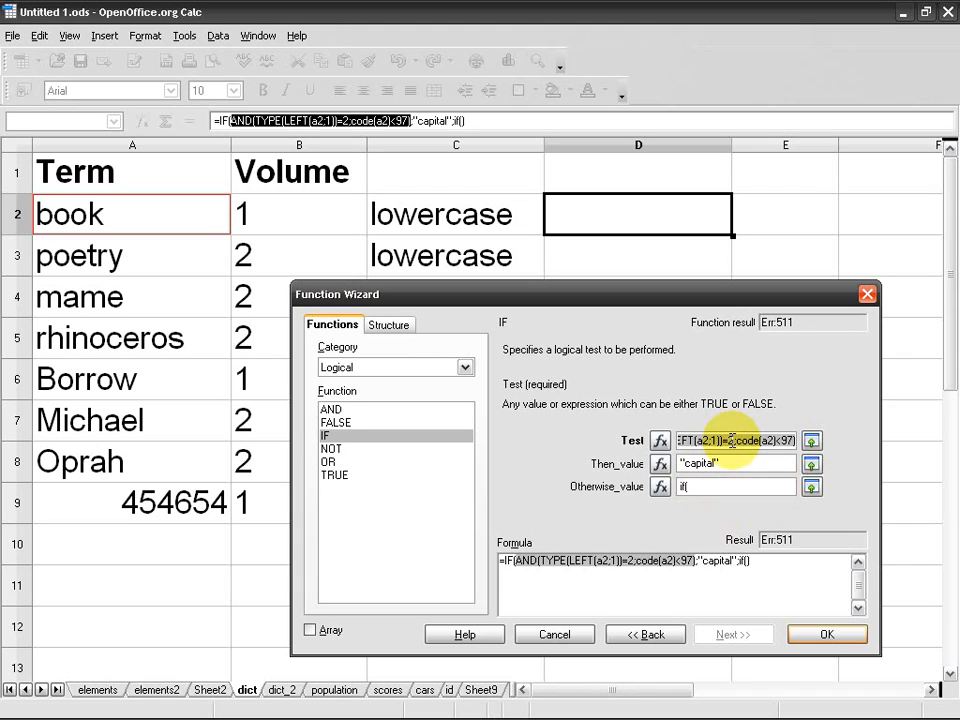
pyautogui.click(722, 486)
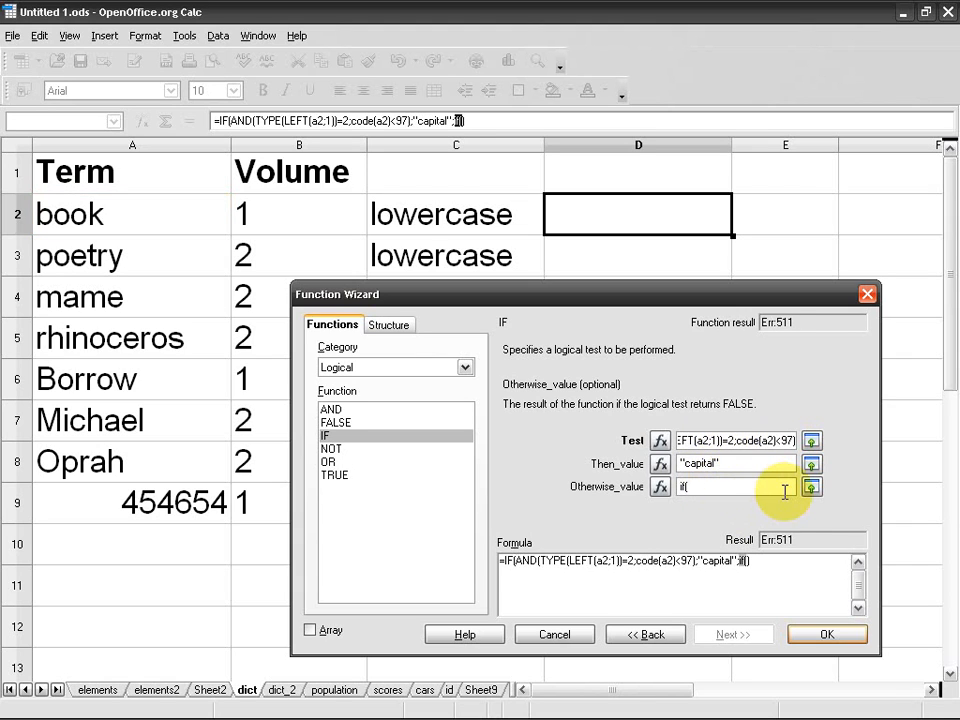
pyautogui.write('AND(TYPE(LEFT(a2;1))=2;code(a2)<97)')
pyautogui.hotkey('ctrl', 'a')
pyautogui.press('BackSpace')
# Step: Set the Otherwise_value to "lowercase" and enter the finished IF formula in D2
pyautogui.write('"lowerca')
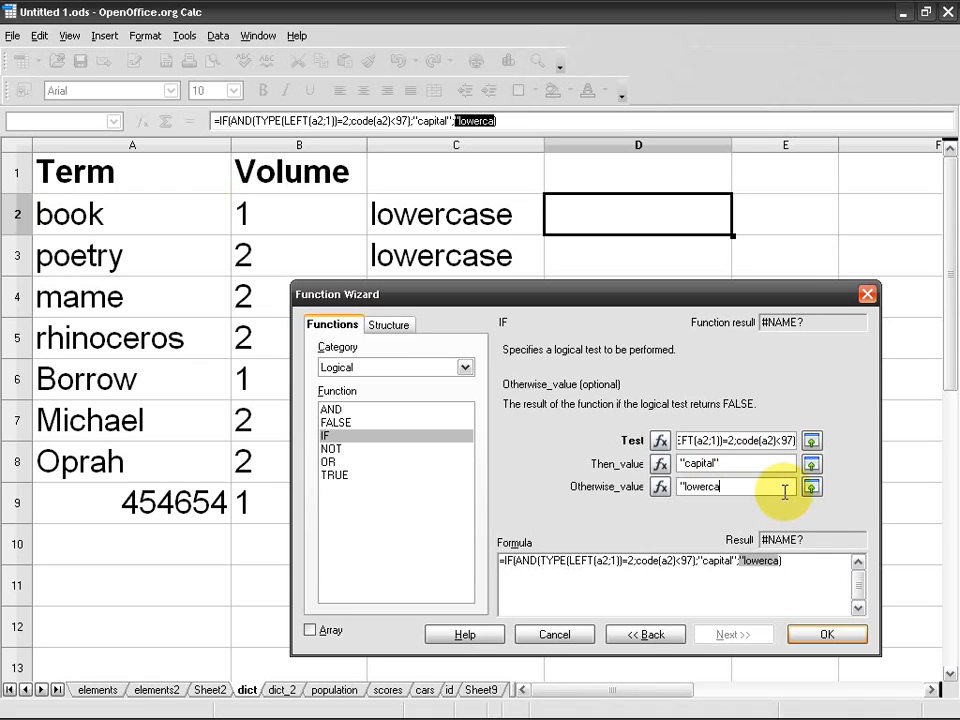
pyautogui.write('se"')
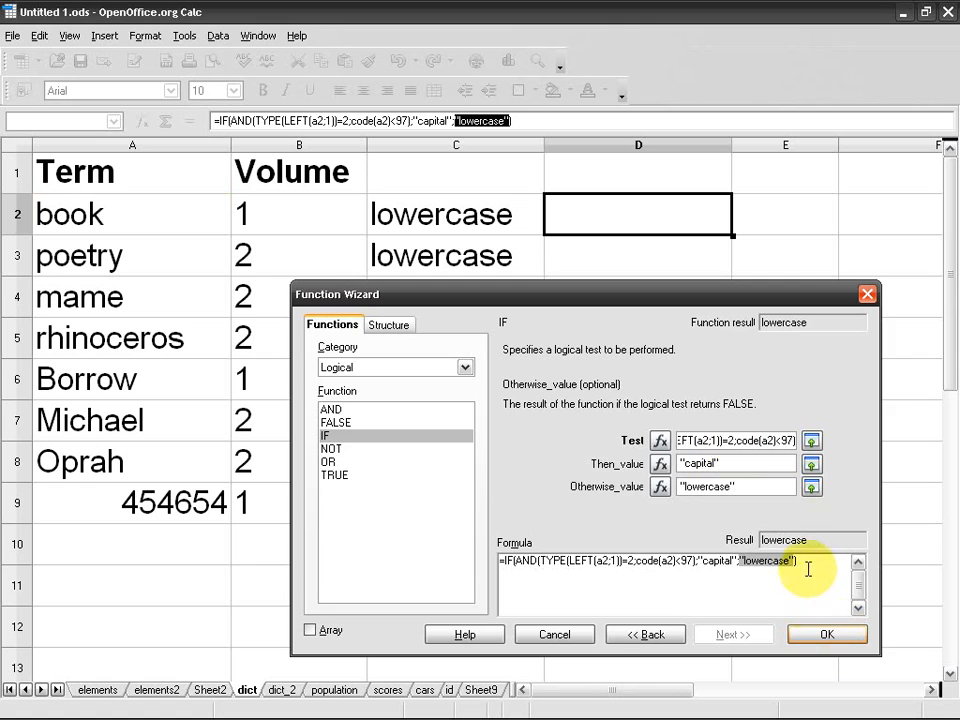
pyautogui.click(826, 633)
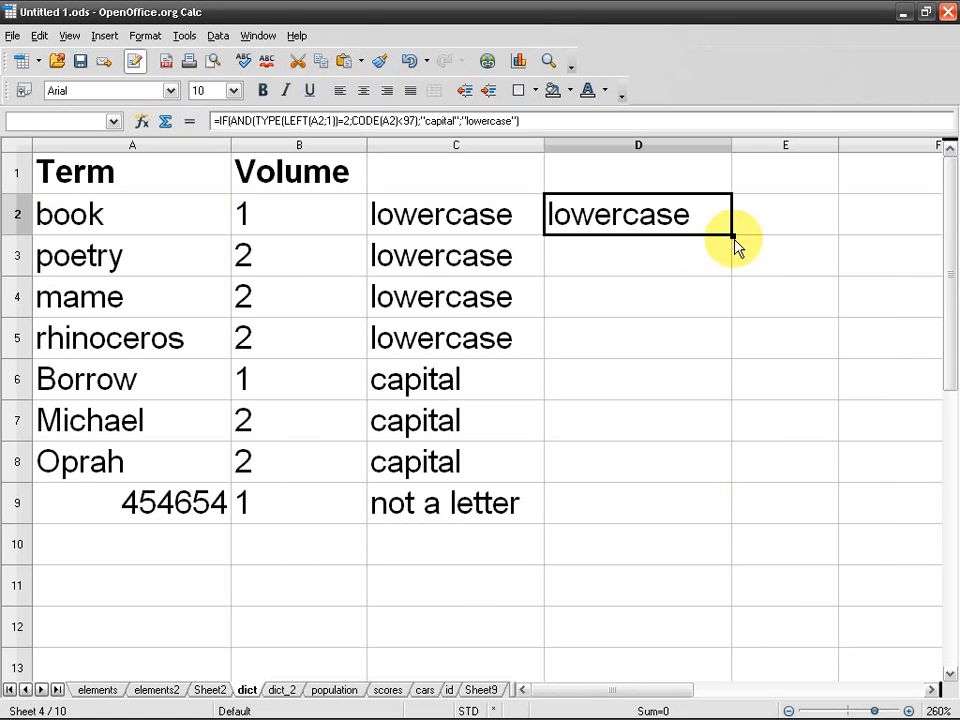
# Step: Fill the D2 formula down column D through D9
pyautogui.moveTo(735, 238); pyautogui.dragTo(692, 467)
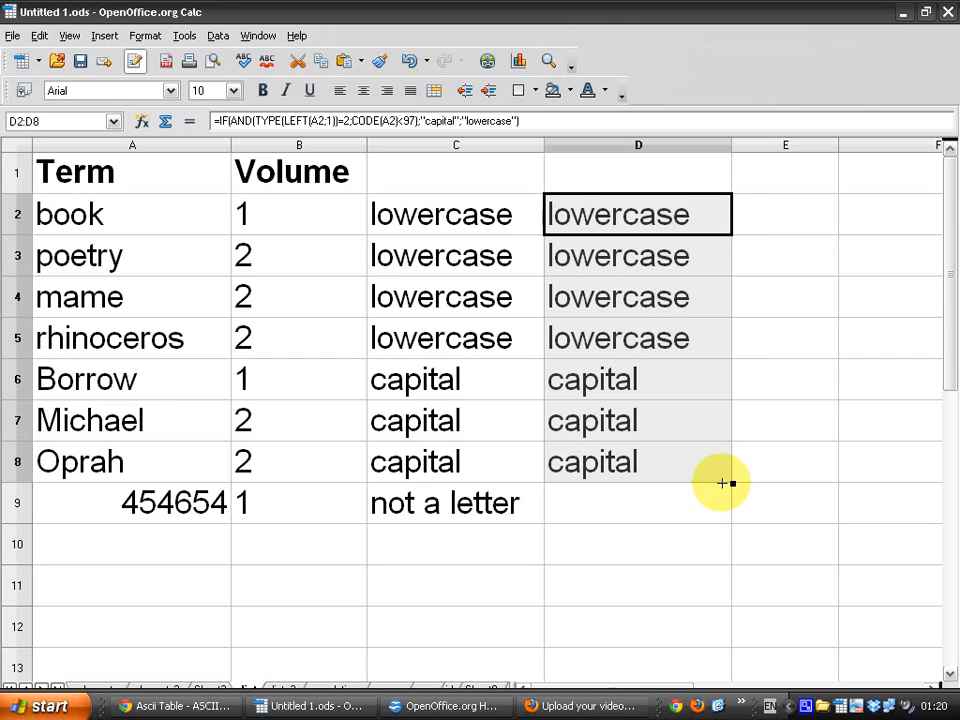
pyautogui.click(180, 500)
pyautogui.moveTo(676, 228); pyautogui.dragTo(681, 450)
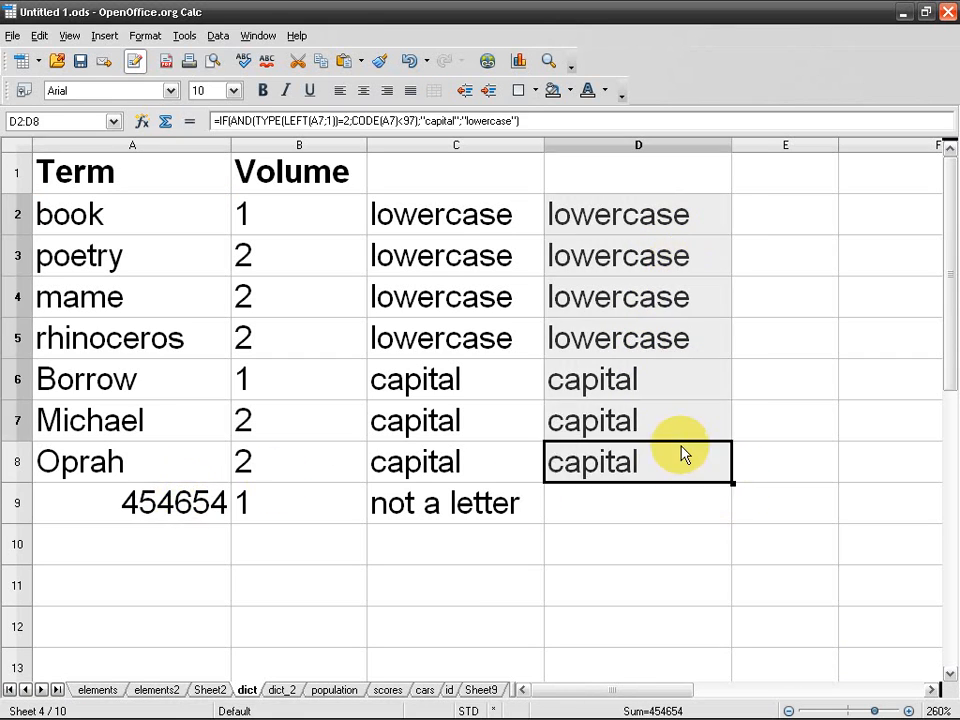
pyautogui.moveTo(732, 483); pyautogui.dragTo(729, 525)
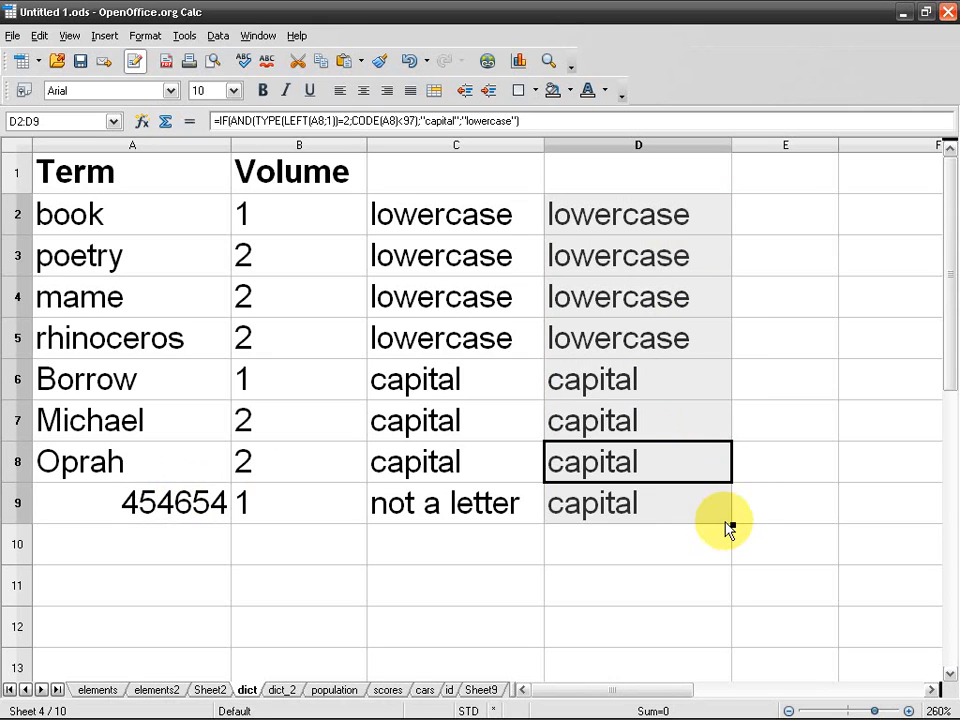
# Step: Open the formula in D9 and examine its AND test and the LEFT call inside TYPE
pyautogui.click(640, 521)
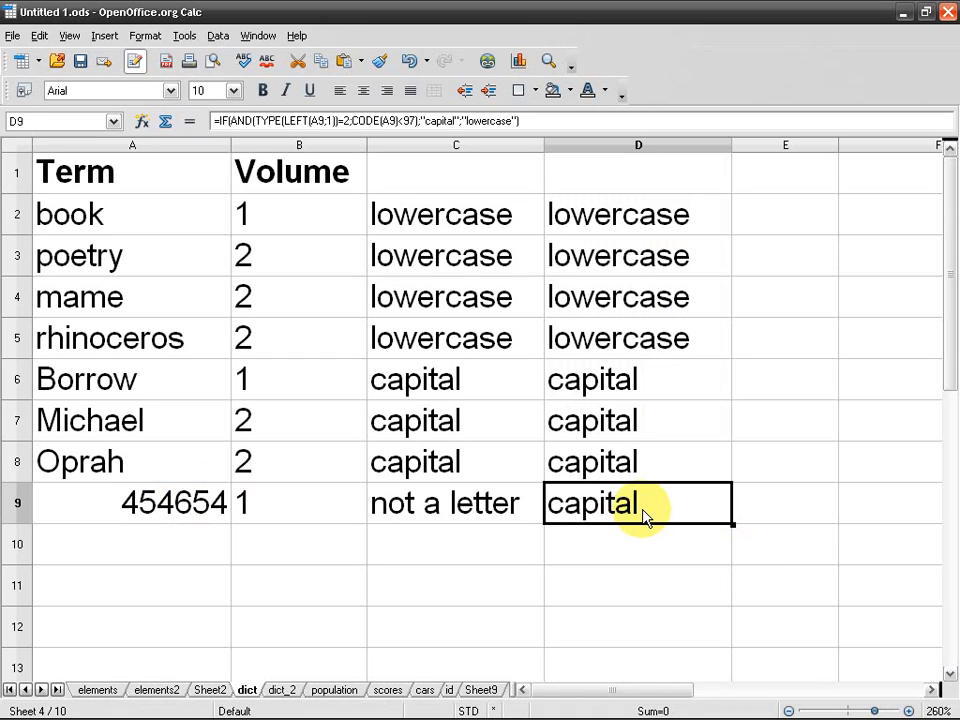
pyautogui.doubleClick(615, 504)
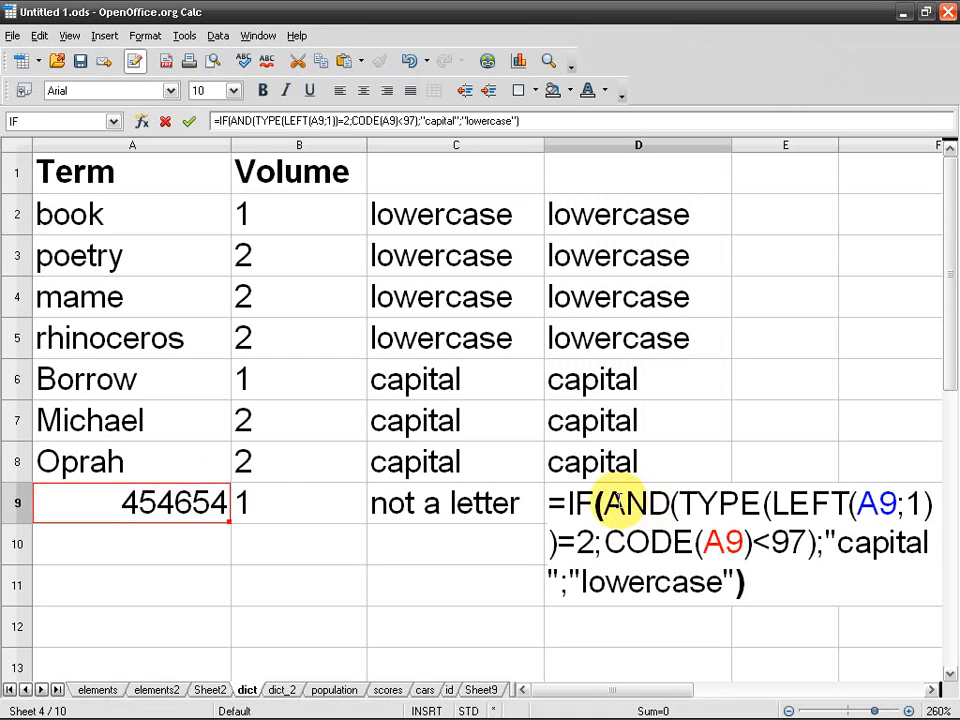
pyautogui.moveTo(606, 504); pyautogui.dragTo(818, 542)
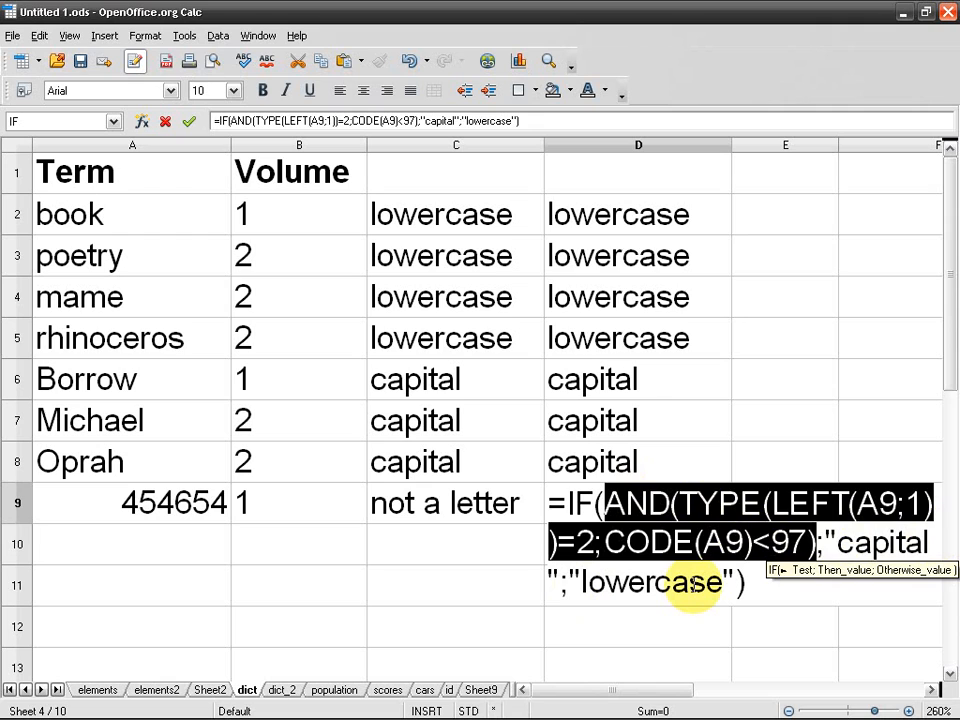
pyautogui.press('Return')
pyautogui.click(637, 515)
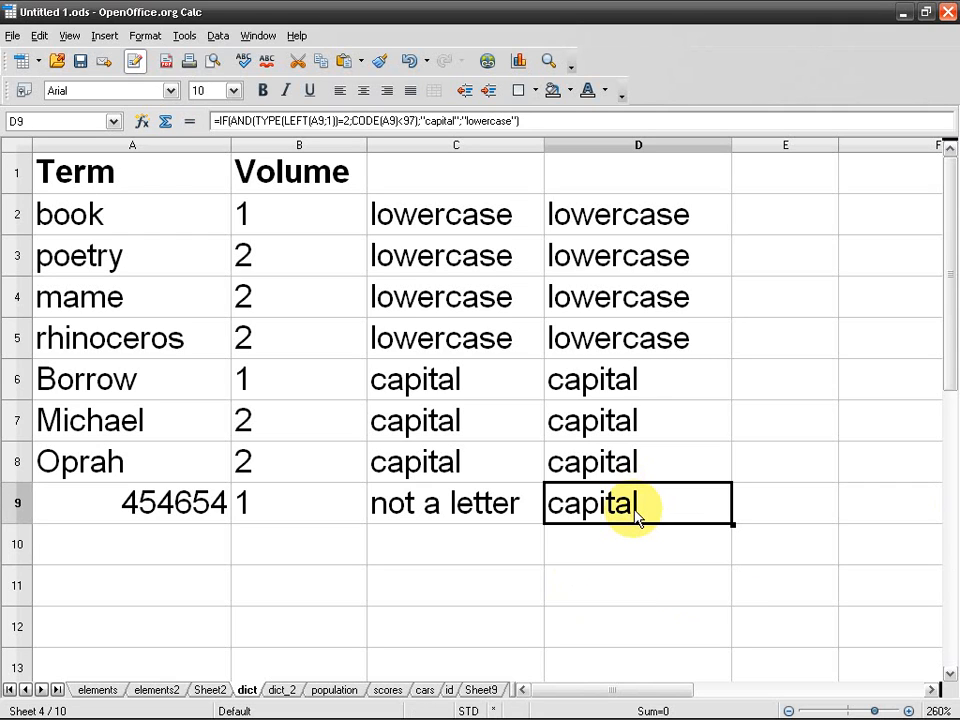
pyautogui.doubleClick(637, 515)
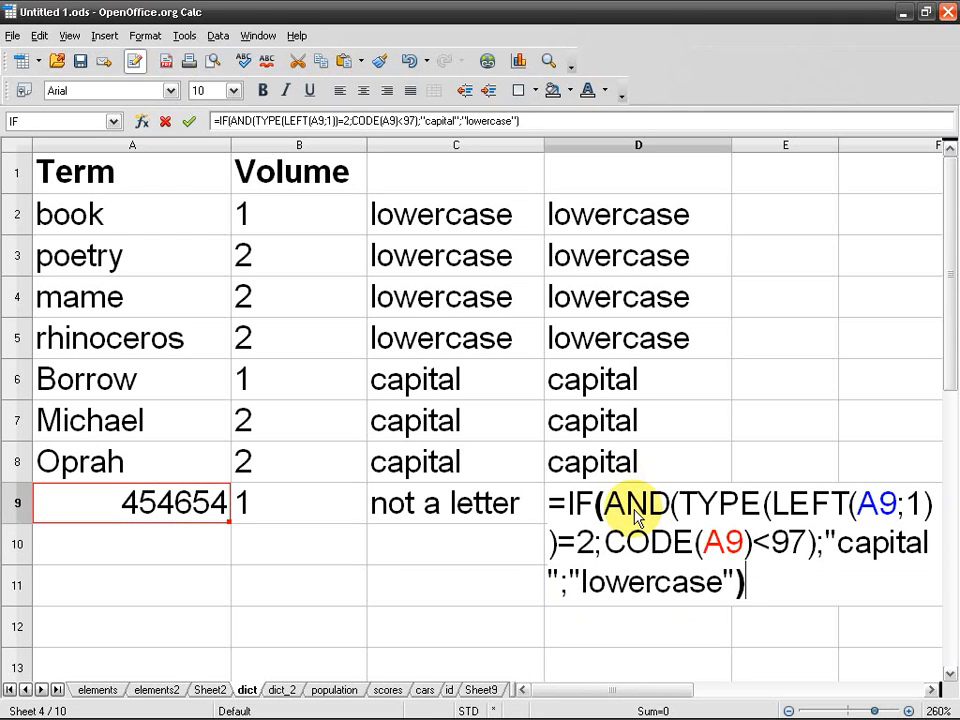
pyautogui.moveTo(773, 505); pyautogui.dragTo(848, 505)
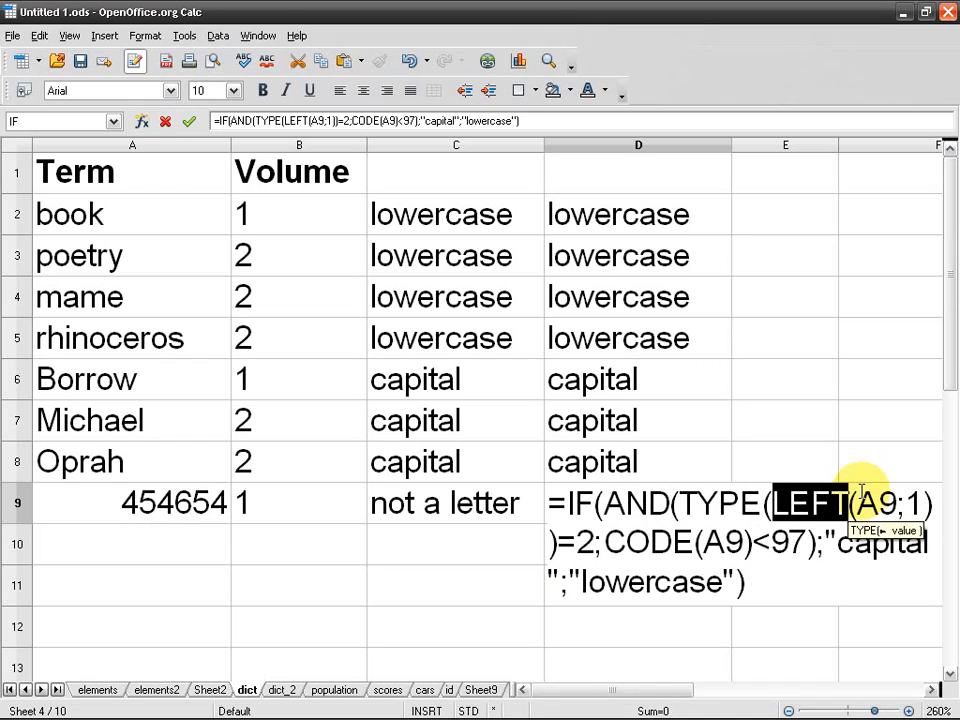
pyautogui.click(808, 503)
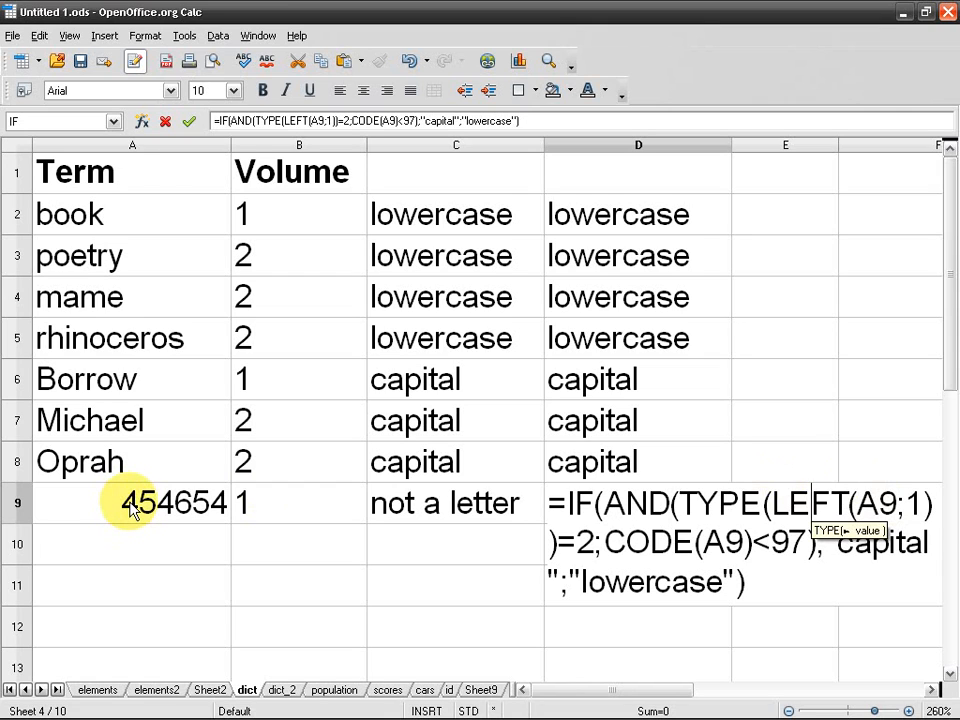
pyautogui.click(773, 503)
pyautogui.hotkey('shift', 'Right')
pyautogui.hotkey('shift', 'Right')
pyautogui.hotkey('shift', 'Right')
pyautogui.hotkey('shift', 'Right')
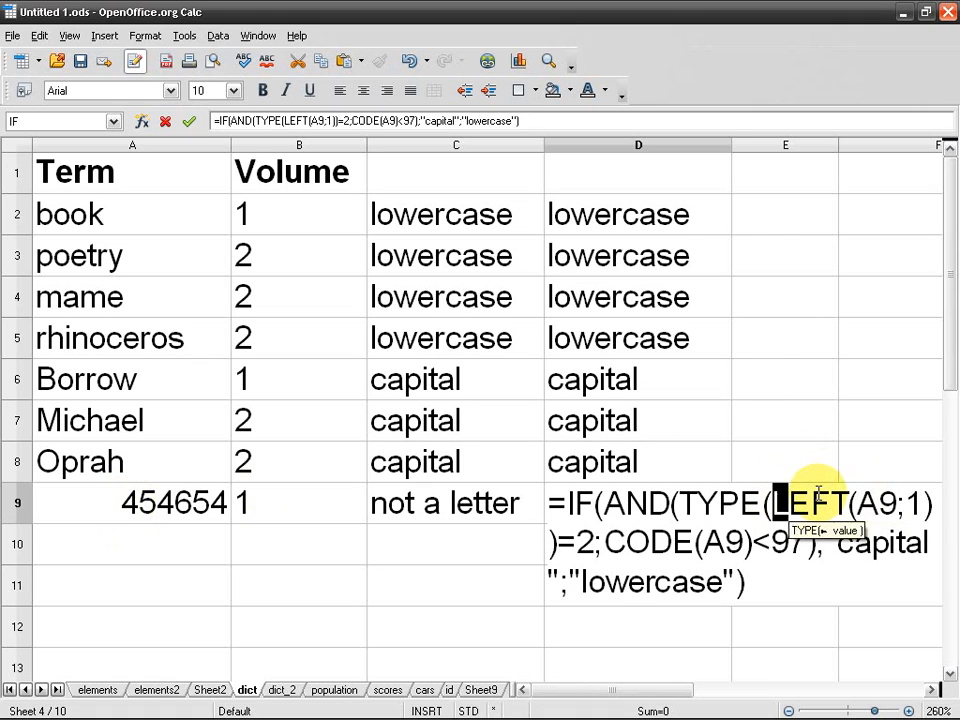
pyautogui.hotkey('shift', 'Right')
pyautogui.hotkey('shift', 'Right')
pyautogui.hotkey('shift', 'Right')
pyautogui.press('Left')
pyautogui.press('Left')
pyautogui.press('Left')
pyautogui.press('Left')
pyautogui.press('Left')
pyautogui.press('Left')
pyautogui.press('Left')
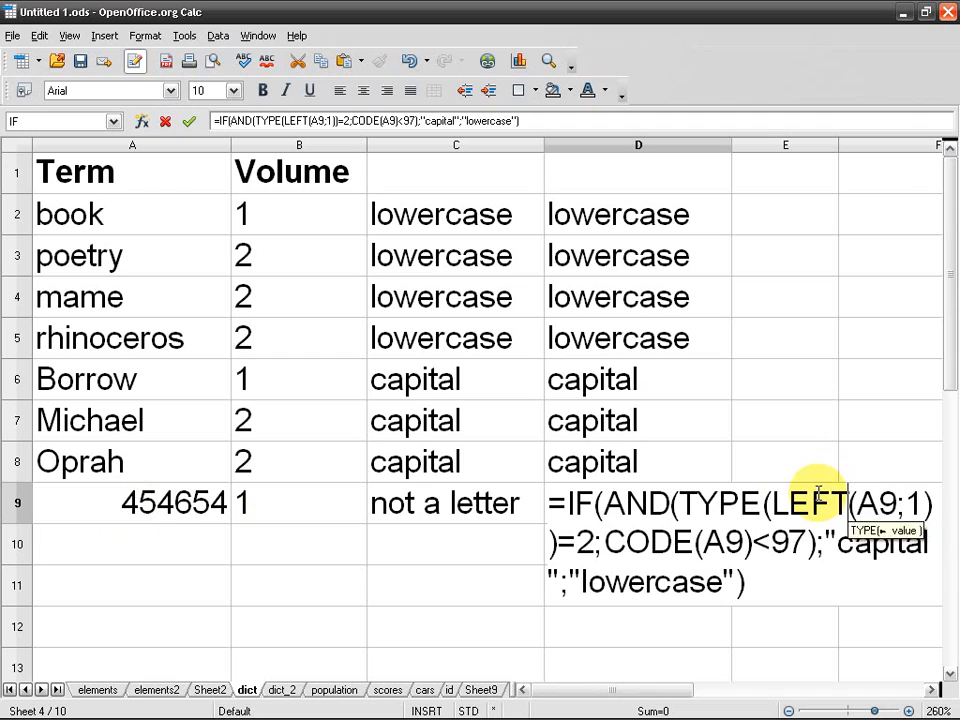
# Step: Replace LEFT(A9;1) with A9 inside D9's TYPE call, making the condition TYPE(A9)=2, and commit the formula
pyautogui.doubleClick(818, 495)
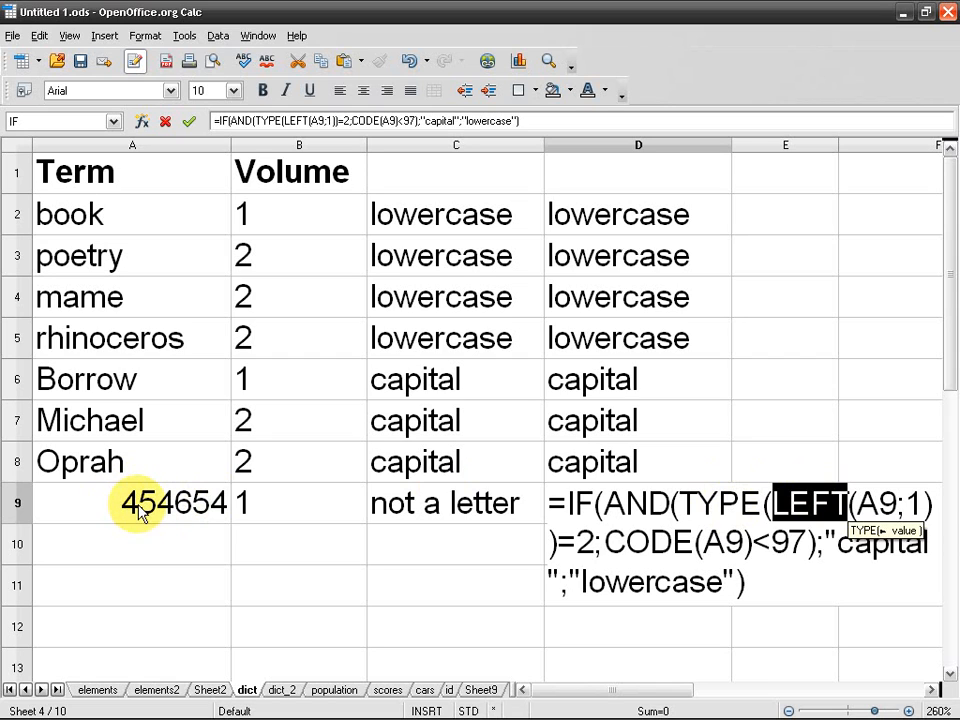
pyautogui.press('Delete')
pyautogui.press('Delete')
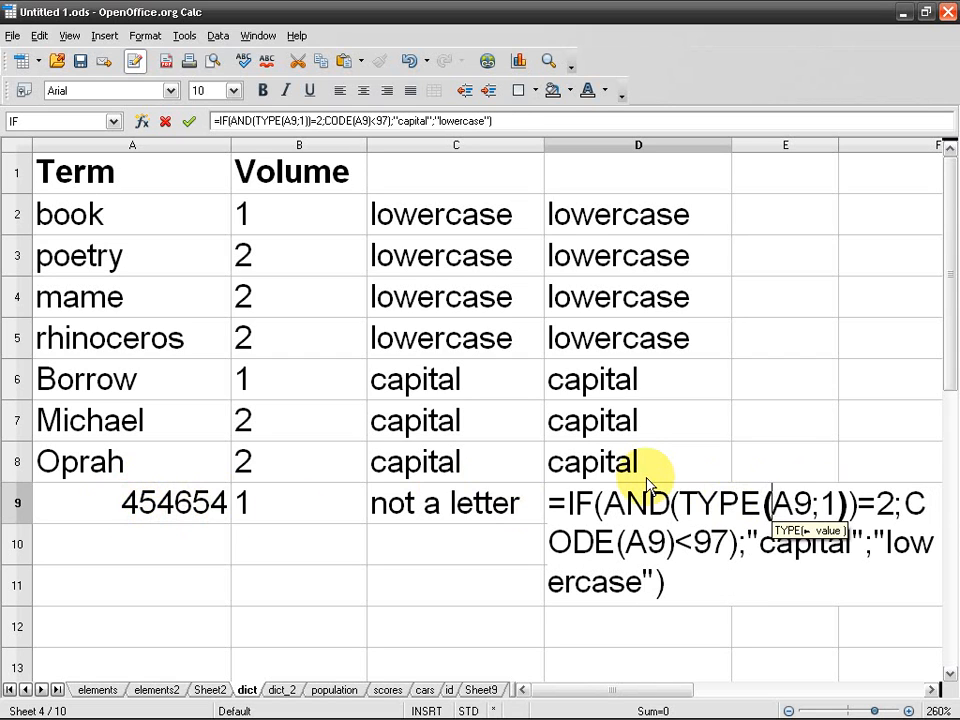
pyautogui.press('Right')
pyautogui.press('Right')
pyautogui.press('Delete')
pyautogui.press('Delete')
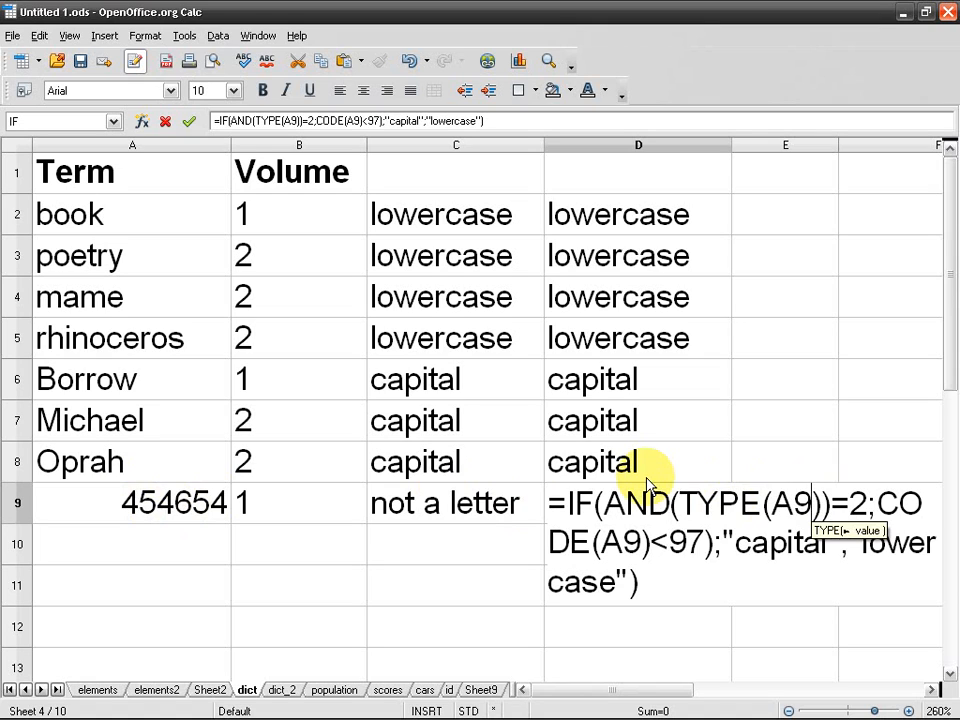
pyautogui.press('Delete')
pyautogui.press('Right')
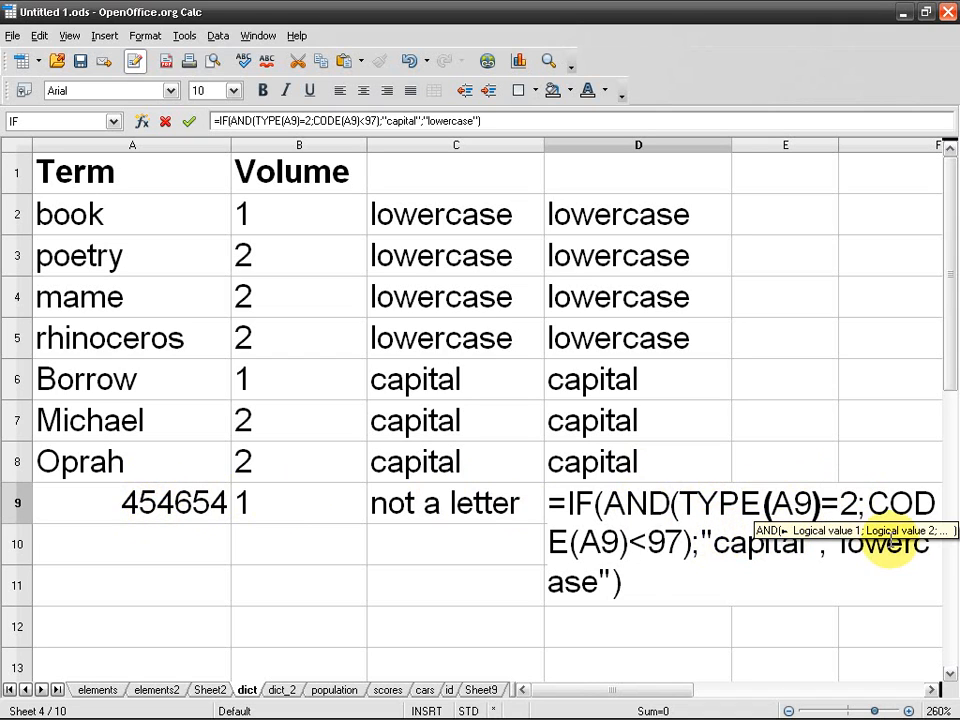
pyautogui.press('Return')
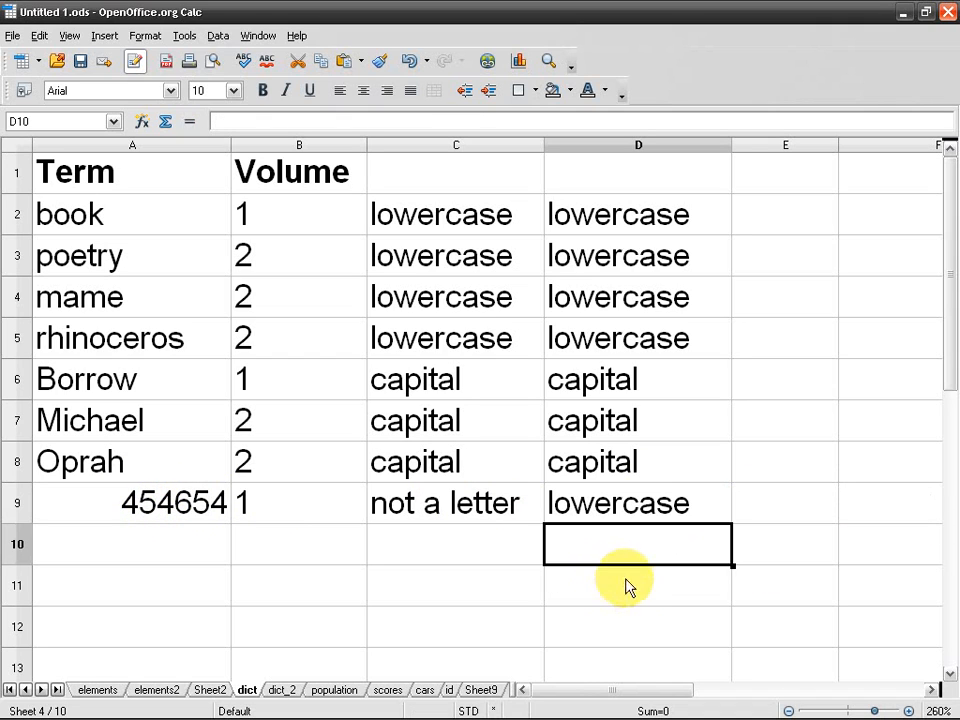
# Step: Fill the corrected D9 formula up column D through D2
pyautogui.click(705, 515)
pyautogui.moveTo(733, 521); pyautogui.dragTo(664, 210)
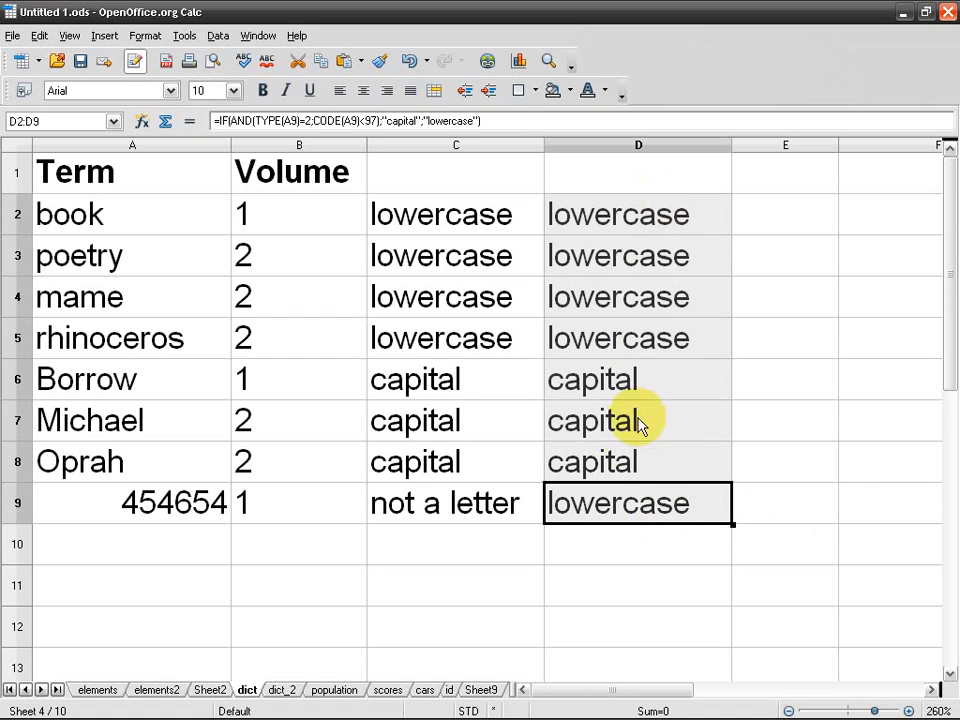
# Step: Open the D9 formula for editing, examine its AND test, and copy the fragment IF(AND(TYPE(A9)=2;CODE(A9)<97)
pyautogui.click(636, 499)
pyautogui.doubleClick(645, 490)
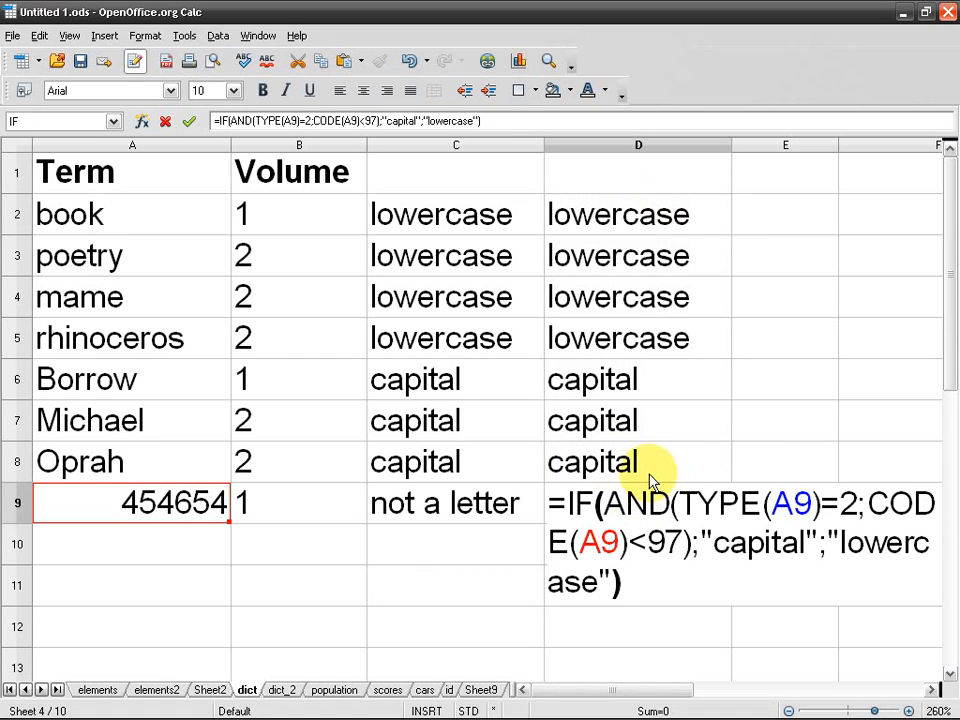
pyautogui.moveTo(604, 503); pyautogui.dragTo(695, 545)
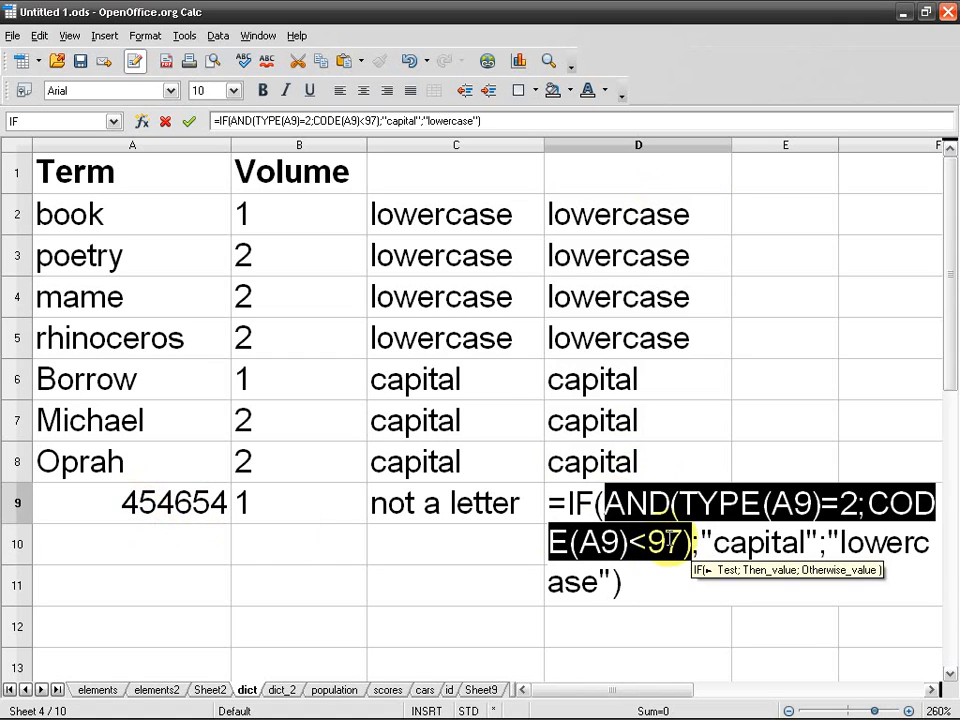
pyautogui.click(841, 540)
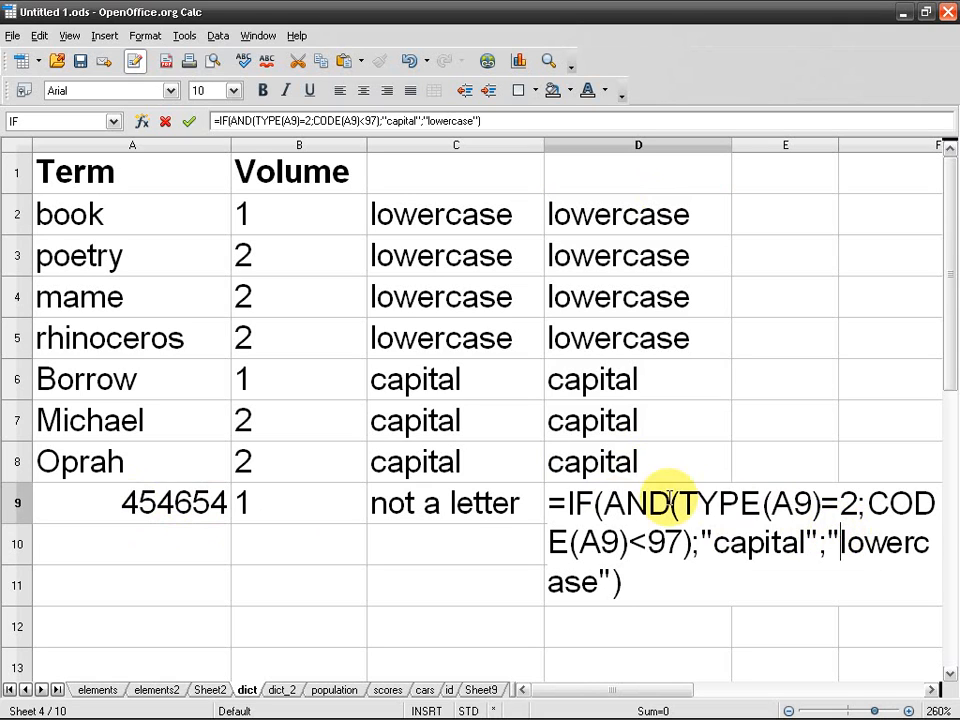
pyautogui.moveTo(567, 497); pyautogui.dragTo(692, 538)
pyautogui.hotkey('ctrl', 'c')
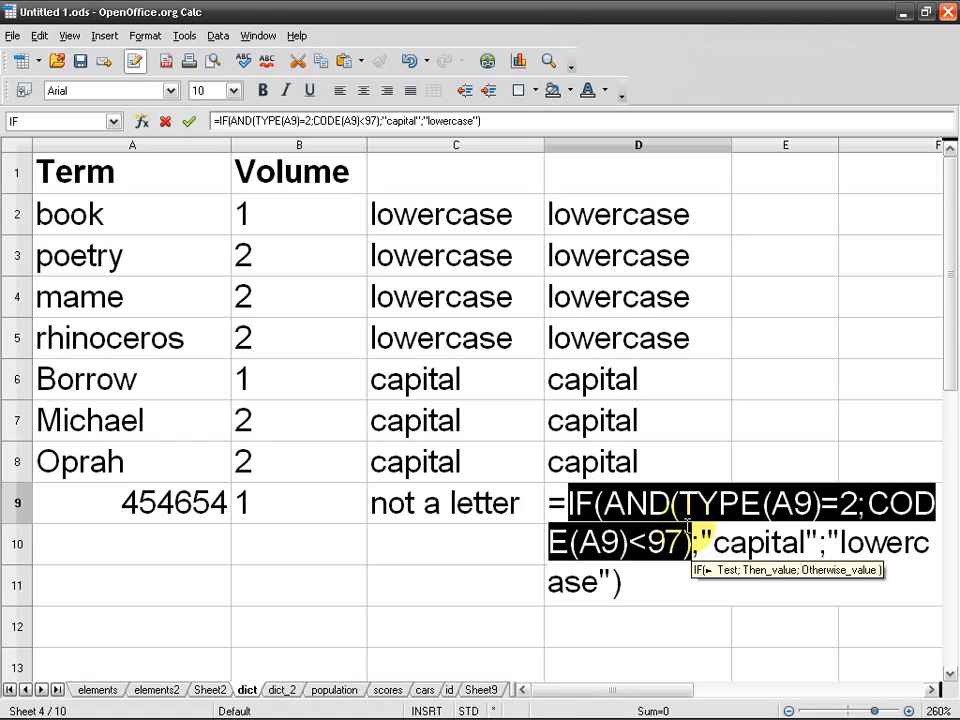
# Step: Insert the copied IF fragment directly before "lowercase" in the D9 formula and separate the two with a semicolon
pyautogui.click(840, 544)
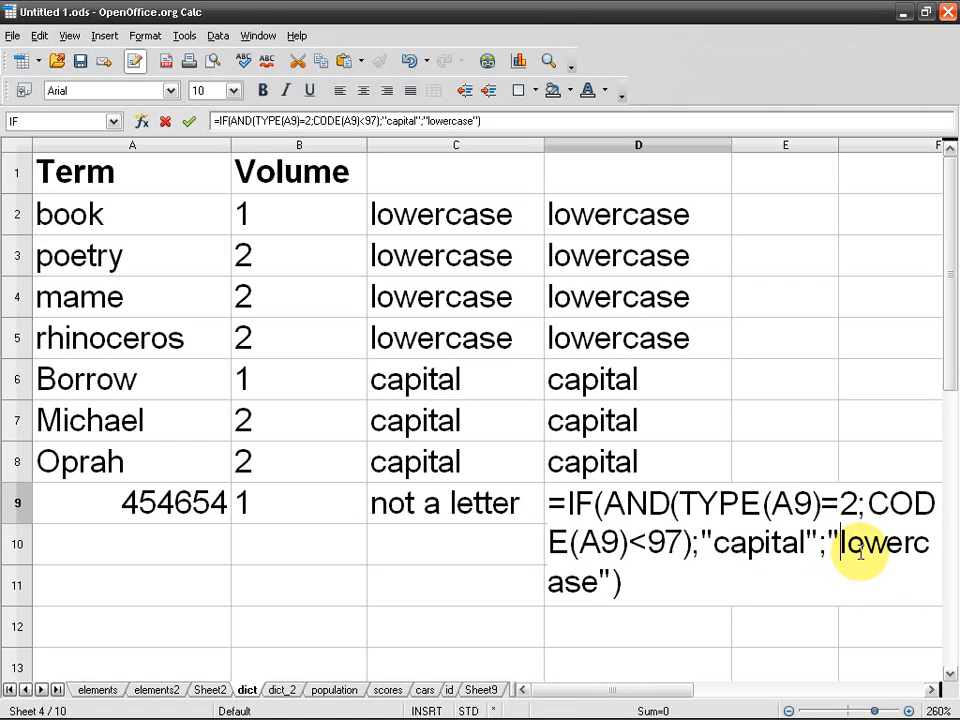
pyautogui.press('Left')
pyautogui.press('Left')
pyautogui.press('Left')
pyautogui.press('Up')
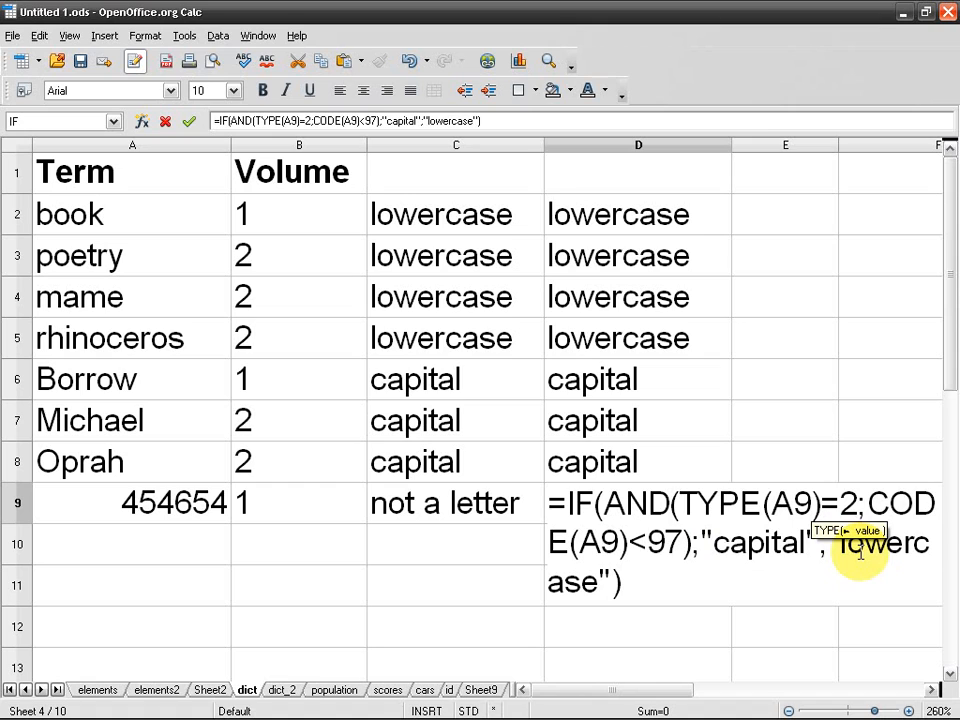
pyautogui.press('Down')
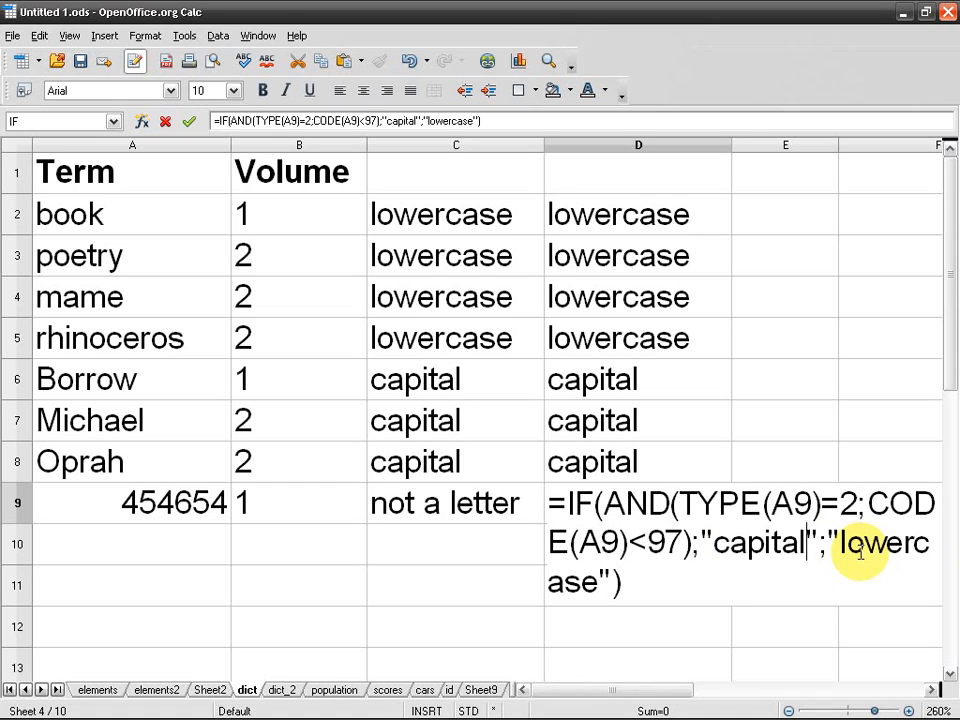
pyautogui.press('Right')
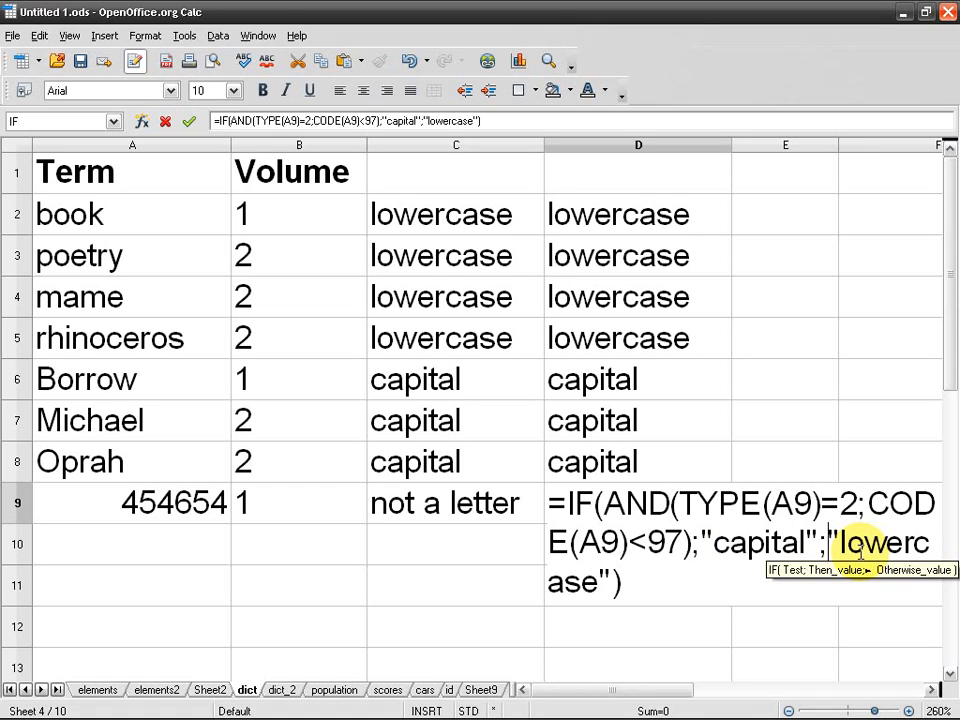
pyautogui.hotkey('ctrl', 'v')
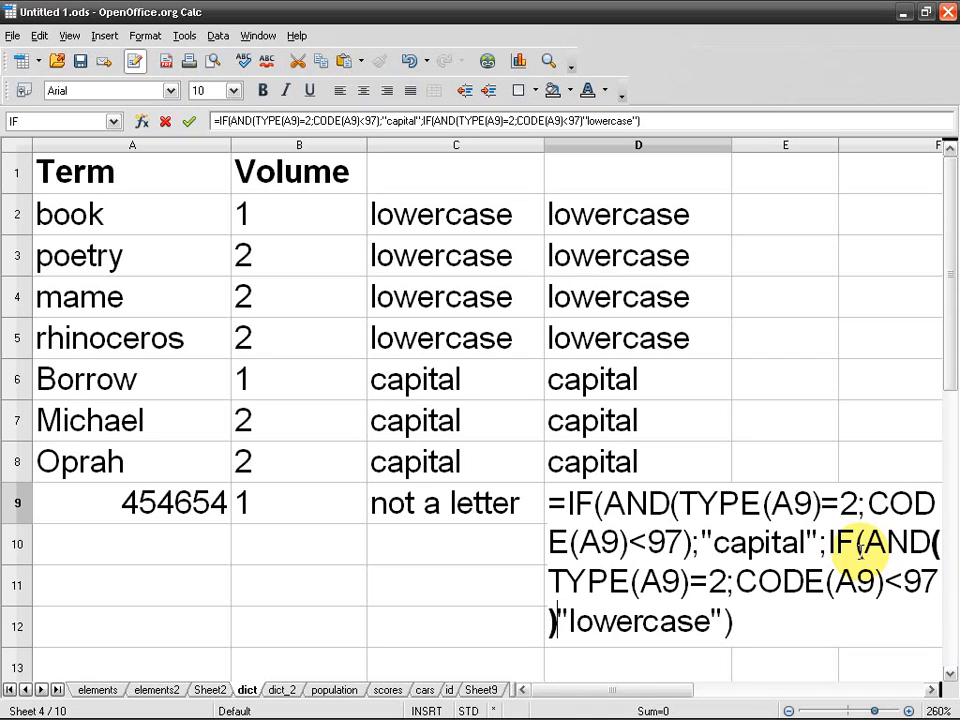
pyautogui.write(';')
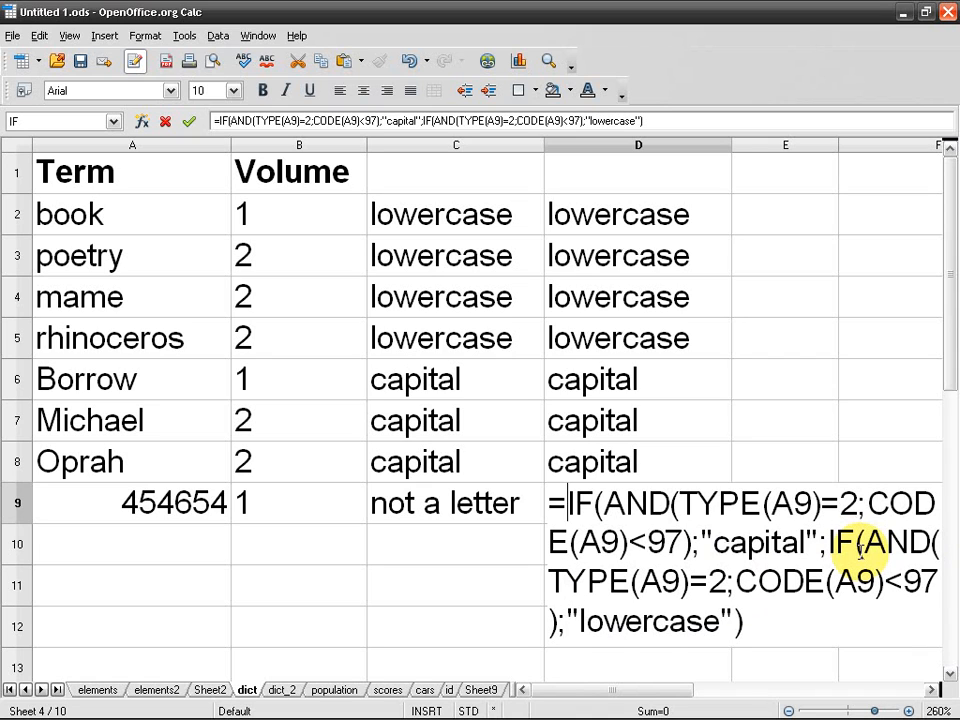
# Step: Remove the AND call from the nested IF in D9 so its test starts with TYPE(A9)=2
pyautogui.click(859, 546)
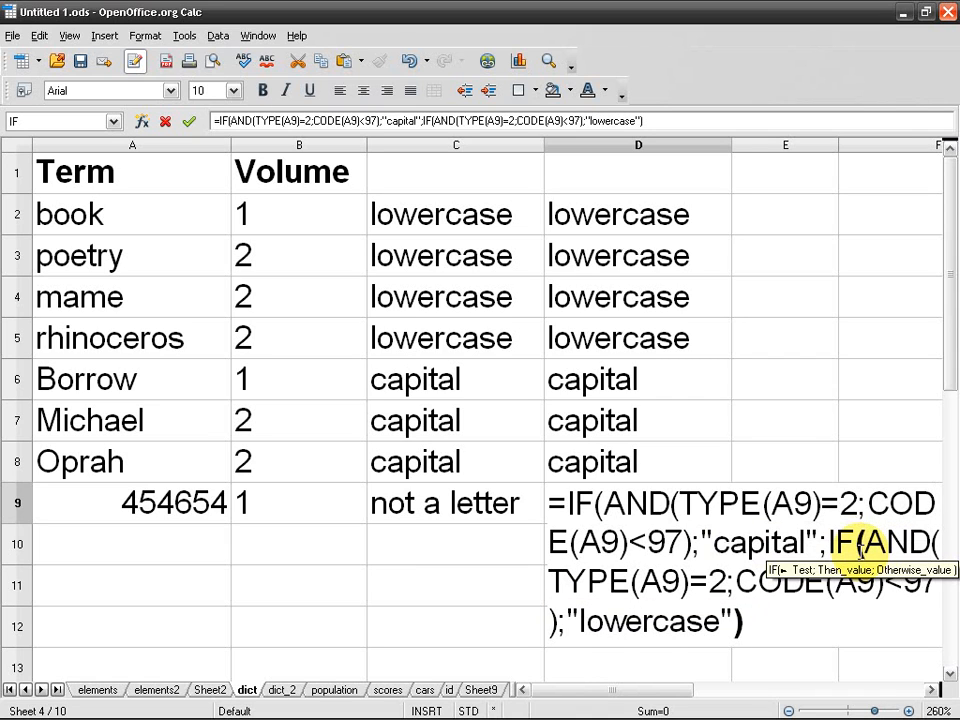
pyautogui.write('TYPE')
pyautogui.hotkey('shift', 'Right')
pyautogui.hotkey('shift', 'Right')
pyautogui.hotkey('shift', 'Right')
pyautogui.hotkey('shift', 'Right')
pyautogui.hotkey('shift', 'Right')
pyautogui.hotkey('shift', 'Right')
pyautogui.hotkey('shift', 'Right')
pyautogui.hotkey('shift', 'Right')
pyautogui.hotkey('shift', 'Right')
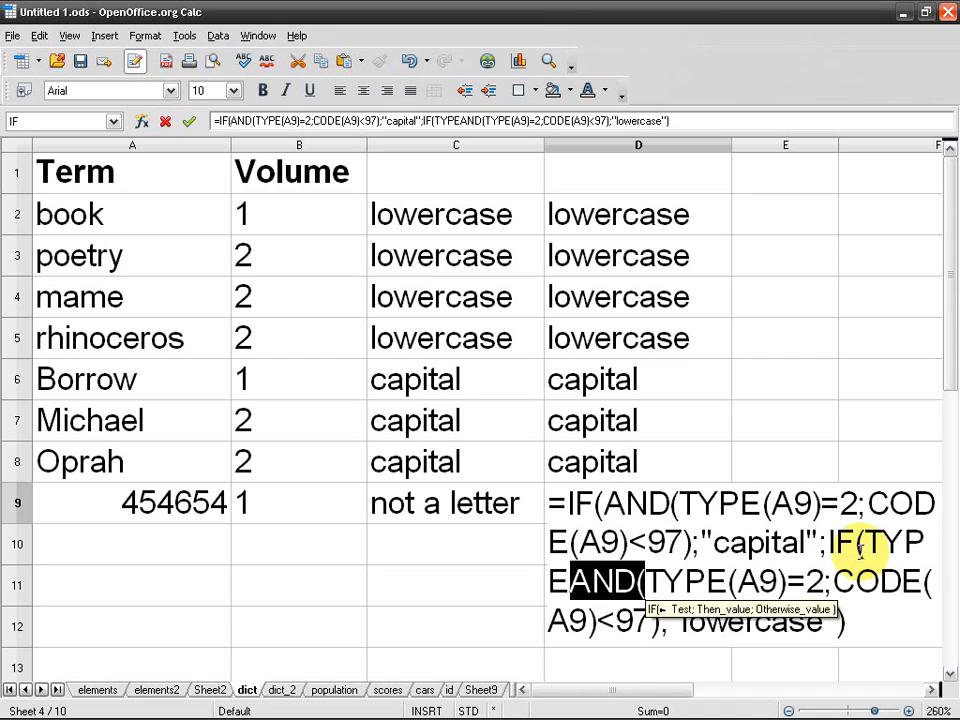
pyautogui.press('Delete')
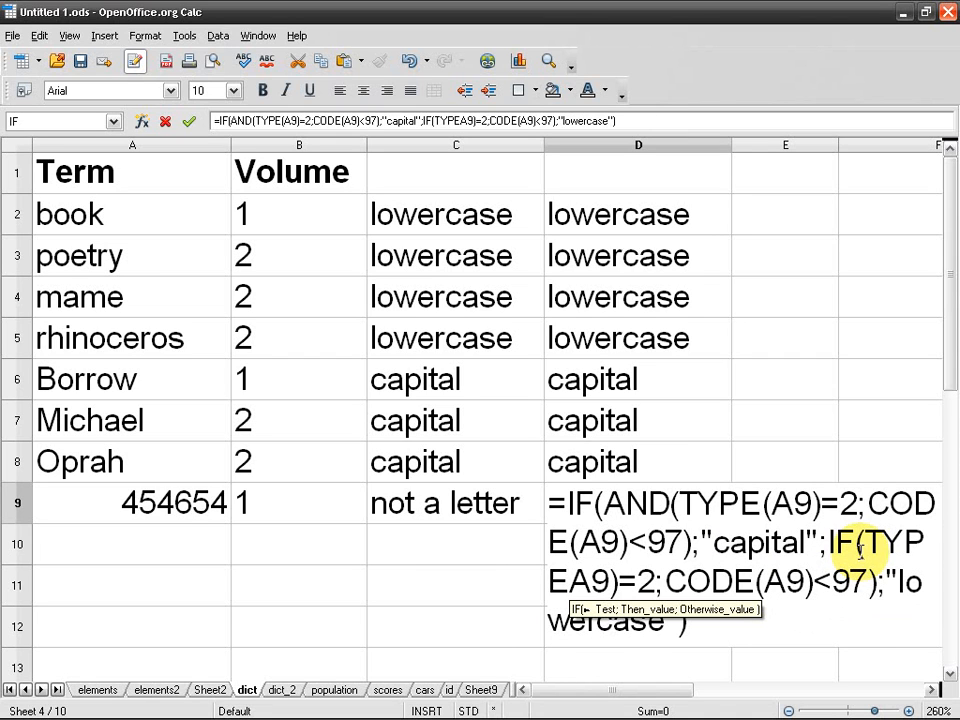
pyautogui.write('(')
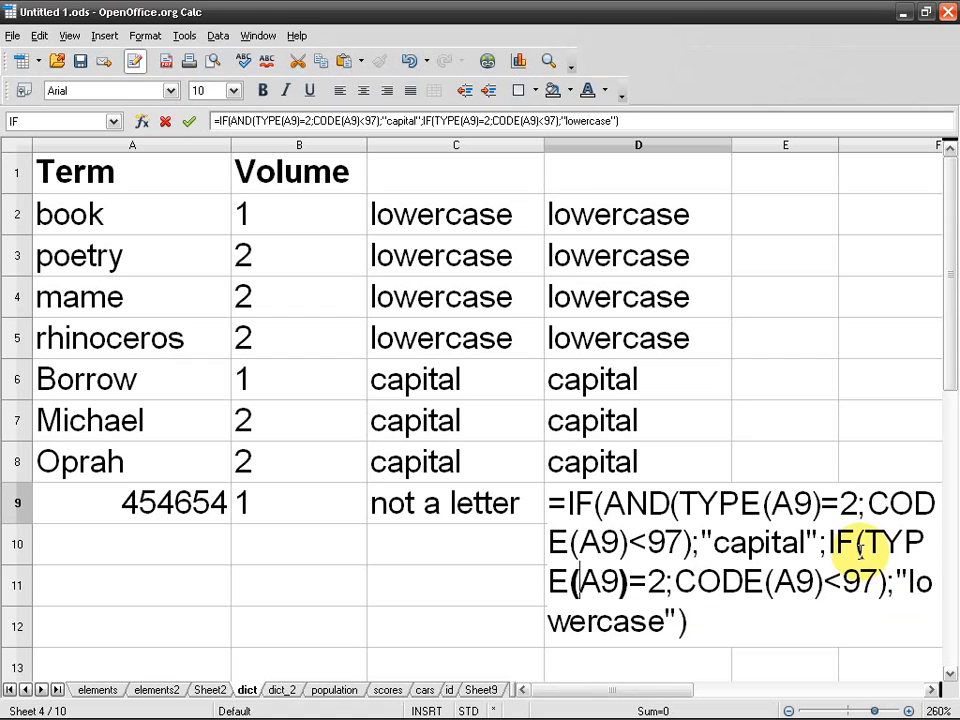
# Step: Try to negate the nested IF test by writing it as TYPE(A9)!=2
pyautogui.press('Right')
pyautogui.press('Right')
pyautogui.press('Right')
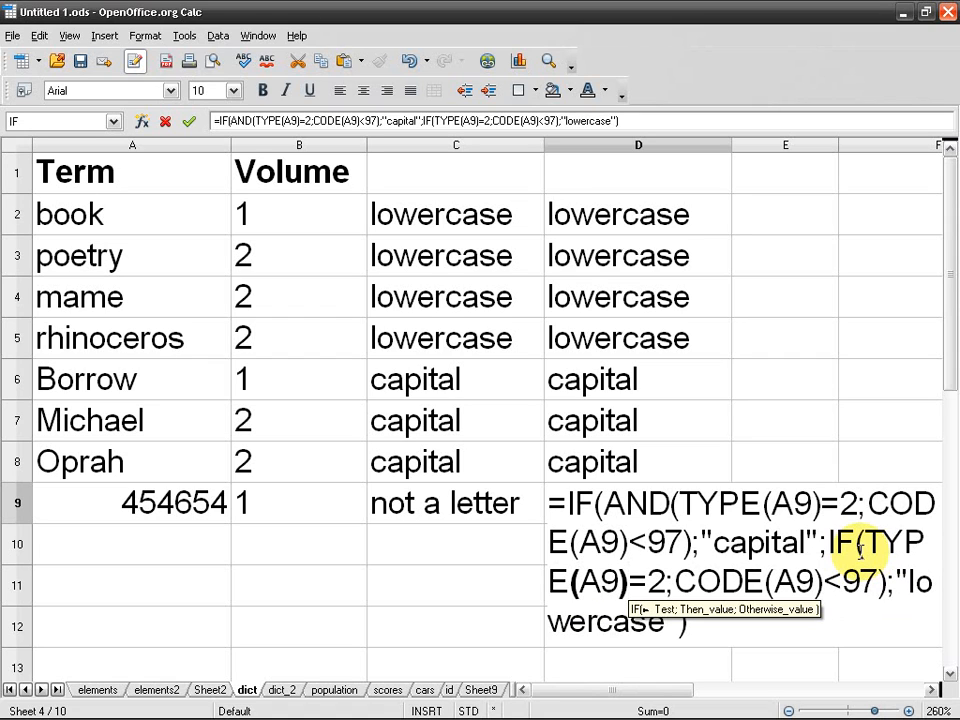
pyautogui.write('!')
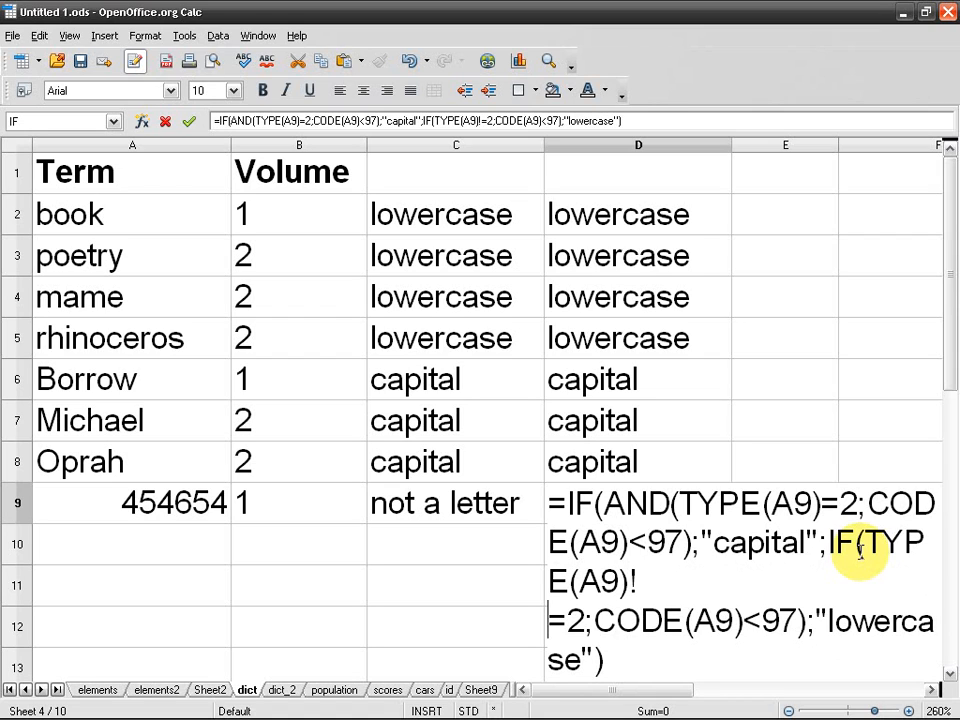
pyautogui.press('Left')
pyautogui.hotkey('shift', 'Right')
pyautogui.hotkey('shift', 'Right')
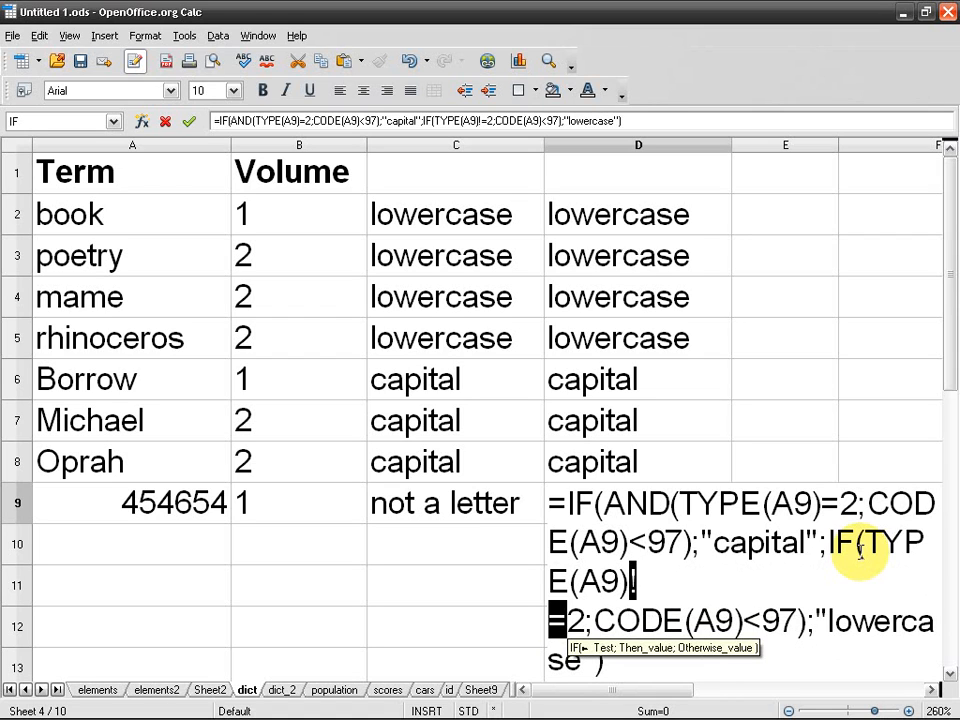
# Step: Wrap the nested IF's TYPE condition in NOT and remove the exclamation mark, making the test NOT(TYPE(A9)=2)
pyautogui.press('Left')
pyautogui.press('Left')
pyautogui.press('Left')
pyautogui.press('Left')
pyautogui.press('Left')
pyautogui.press('Left')
pyautogui.press('Left')
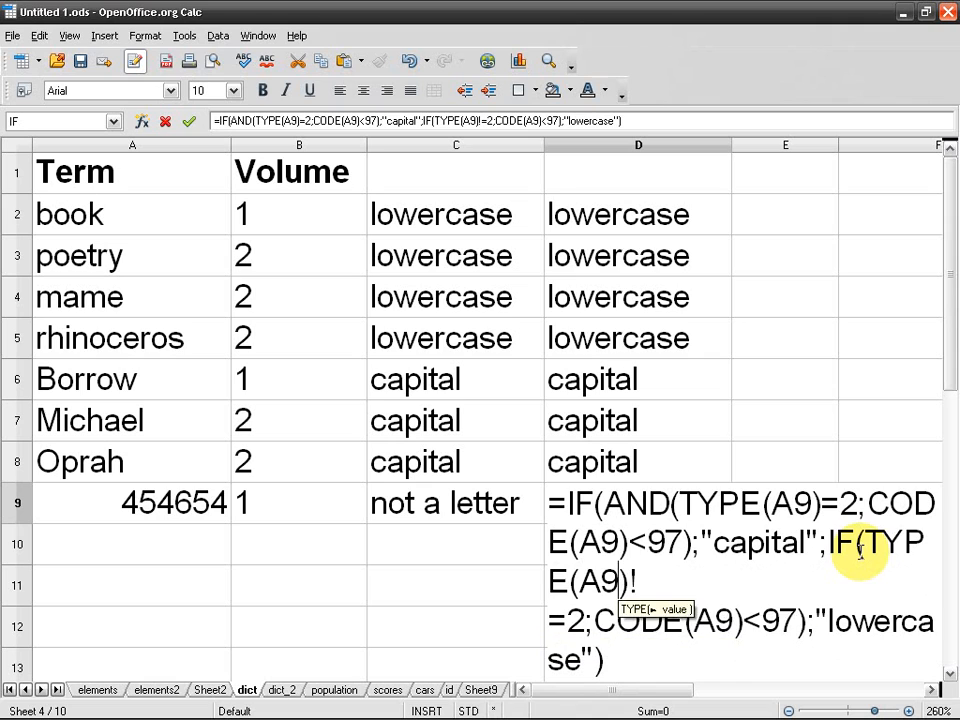
pyautogui.press('Left')
pyautogui.press('Left')
pyautogui.press('Left')
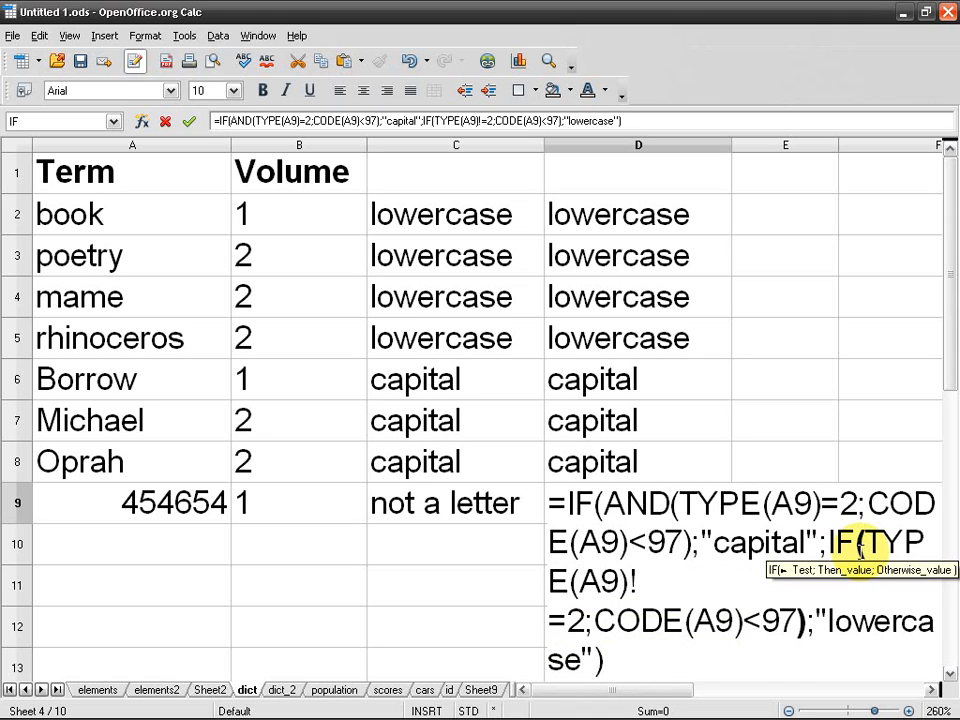
pyautogui.write('NOT(')
pyautogui.press('Right')
pyautogui.press('Right')
pyautogui.press('Right')
pyautogui.press('Right')
pyautogui.press('Right')
pyautogui.press('Right')
pyautogui.press('Right')
pyautogui.press('Right')
pyautogui.press('Delete')
pyautogui.press('Right')
pyautogui.press('Right')
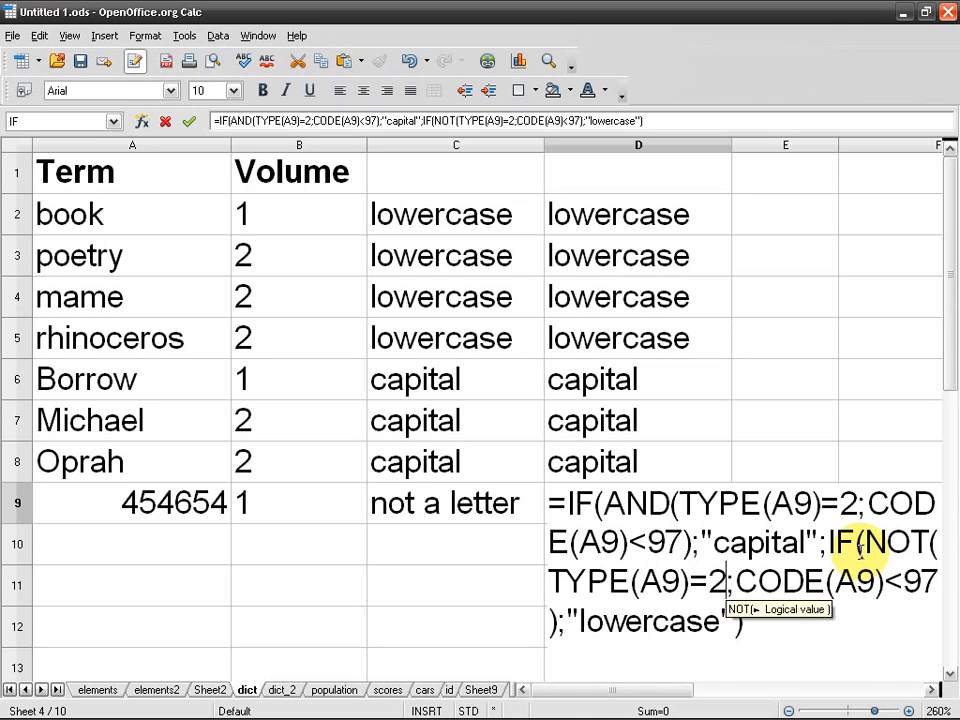
pyautogui.write(')')
# Step: Examine the TYPE(A9)=2 condition and the whole NOT call that forms the nested IF's test
pyautogui.press('Left')
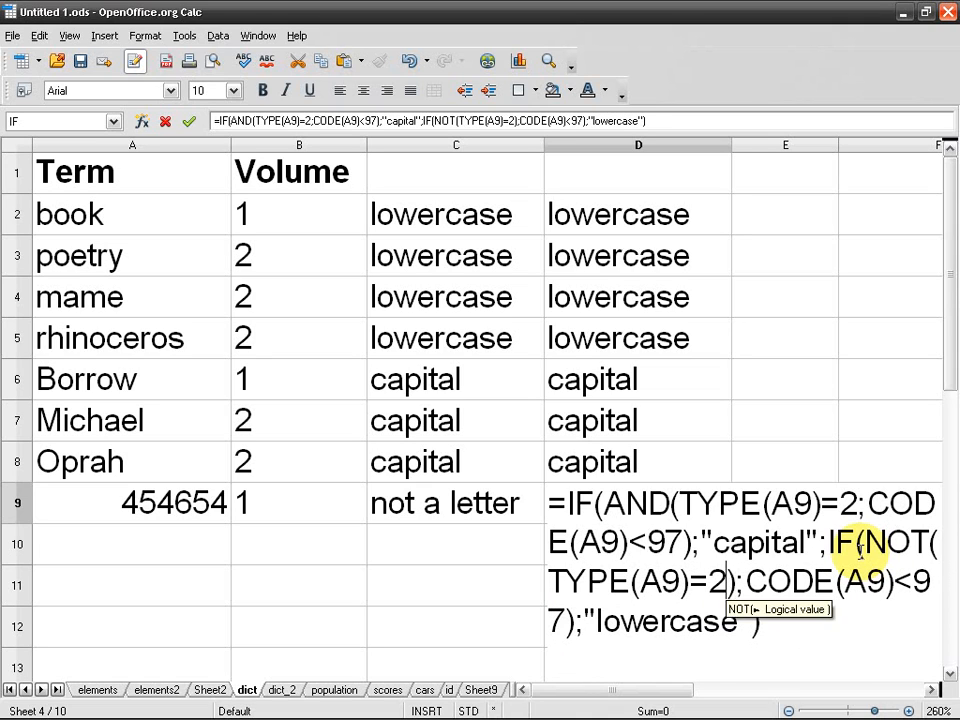
pyautogui.hotkey('shift', 'Left')
pyautogui.hotkey('shift', 'Left')
pyautogui.hotkey('shift', 'Left')
pyautogui.hotkey('shift', 'Left')
pyautogui.hotkey('shift', 'Left')
pyautogui.hotkey('shift', 'Left')
pyautogui.hotkey('shift', 'Left')
pyautogui.hotkey('shift', 'Left')
pyautogui.hotkey('shift', 'Left')
pyautogui.hotkey('shift', 'Left')
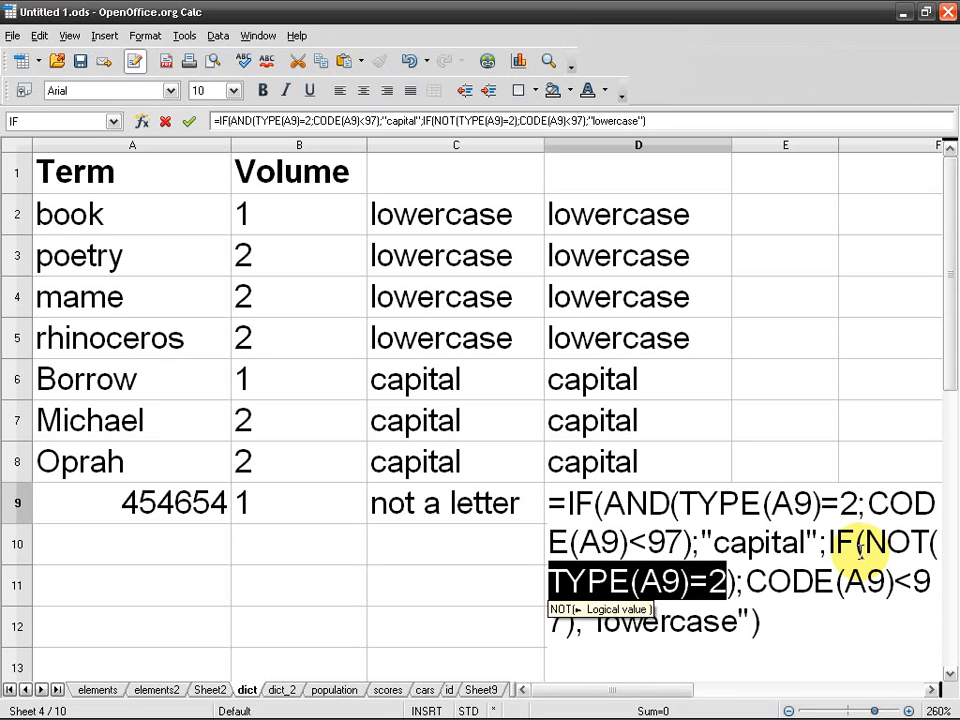
pyautogui.press('Right')
pyautogui.press('Right')
pyautogui.press('Right')
pyautogui.press('Right')
pyautogui.press('Right')
pyautogui.press('Right')
pyautogui.press('Right')
pyautogui.press('Right')
pyautogui.press('Right')
pyautogui.press('Right')
pyautogui.press('Right')
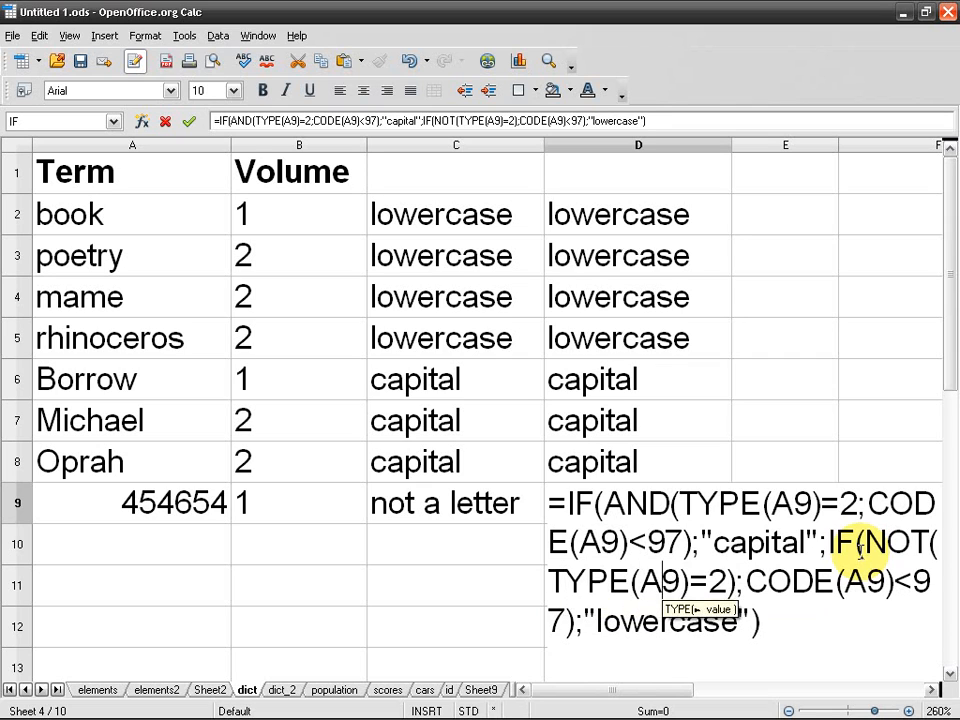
pyautogui.hotkey('shift', 'Up')
pyautogui.hotkey('shift', 'Right')
pyautogui.hotkey('shift', 'Right')
pyautogui.hotkey('shift', 'Right')
pyautogui.hotkey('shift', 'Right')
pyautogui.hotkey('shift', 'Right')
pyautogui.hotkey('shift', 'Right')
pyautogui.hotkey('shift', 'Right')
pyautogui.hotkey('shift', 'Right')
pyautogui.hotkey('shift', 'Right')
pyautogui.hotkey('shift', 'Right')
pyautogui.hotkey('shift', 'Right')
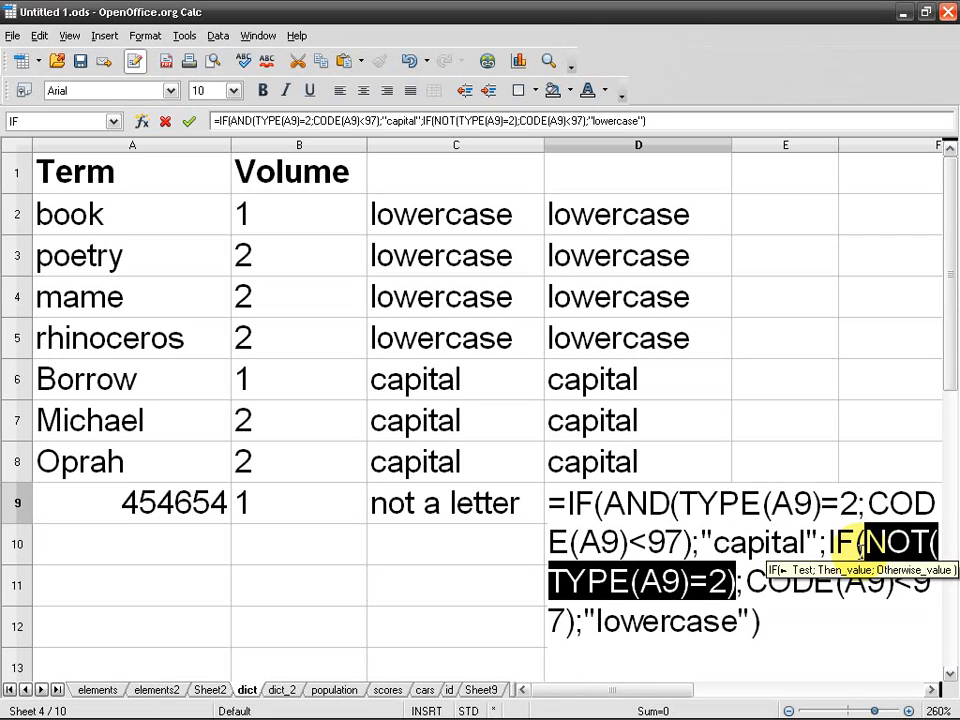
# Step: Replace the leftover CODE(A9)<97) in the nested IF with "not a letter" as its Then_value
pyautogui.press('Right')
pyautogui.press('Right')
pyautogui.press('Right')
pyautogui.press('Right')
pyautogui.press('Down')
pyautogui.press('Up')
pyautogui.press('Right')
pyautogui.press('Right')
pyautogui.press('Right')
pyautogui.press('Right')
pyautogui.press('Right')
pyautogui.press('Right')
pyautogui.press('Right')
pyautogui.press('Right')
pyautogui.press('Right')
pyautogui.press('Right')
pyautogui.press('Right')
pyautogui.press('Right')
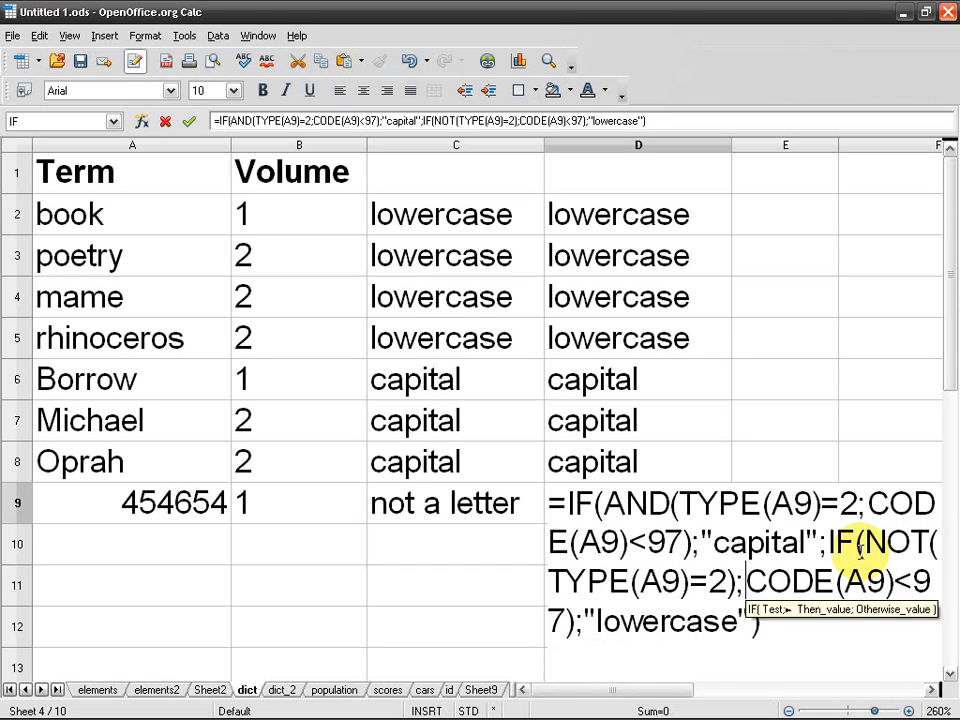
pyautogui.hotkey('shift', 'Right')
pyautogui.hotkey('shift', 'Right')
pyautogui.hotkey('shift', 'Right')
pyautogui.hotkey('shift', 'Right')
pyautogui.hotkey('shift', 'Right')
pyautogui.hotkey('shift', 'Right')
pyautogui.hotkey('shift', 'Right')
pyautogui.hotkey('shift', 'Right')
pyautogui.hotkey('shift', 'Right')
pyautogui.hotkey('shift', 'Right')
pyautogui.hotkey('shift', 'Right')
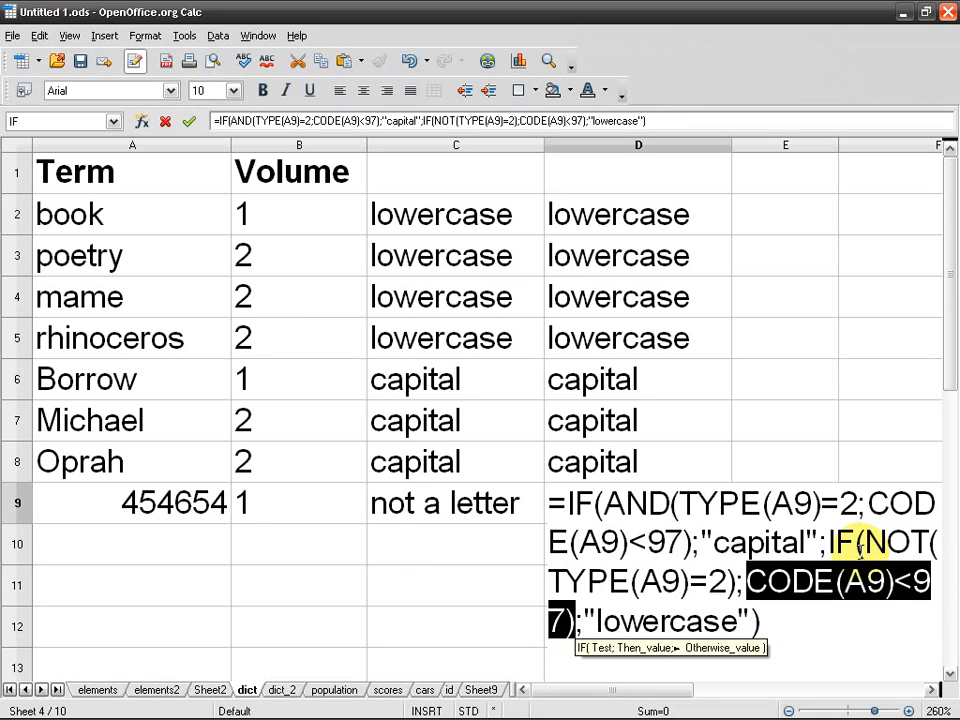
pyautogui.write('""')
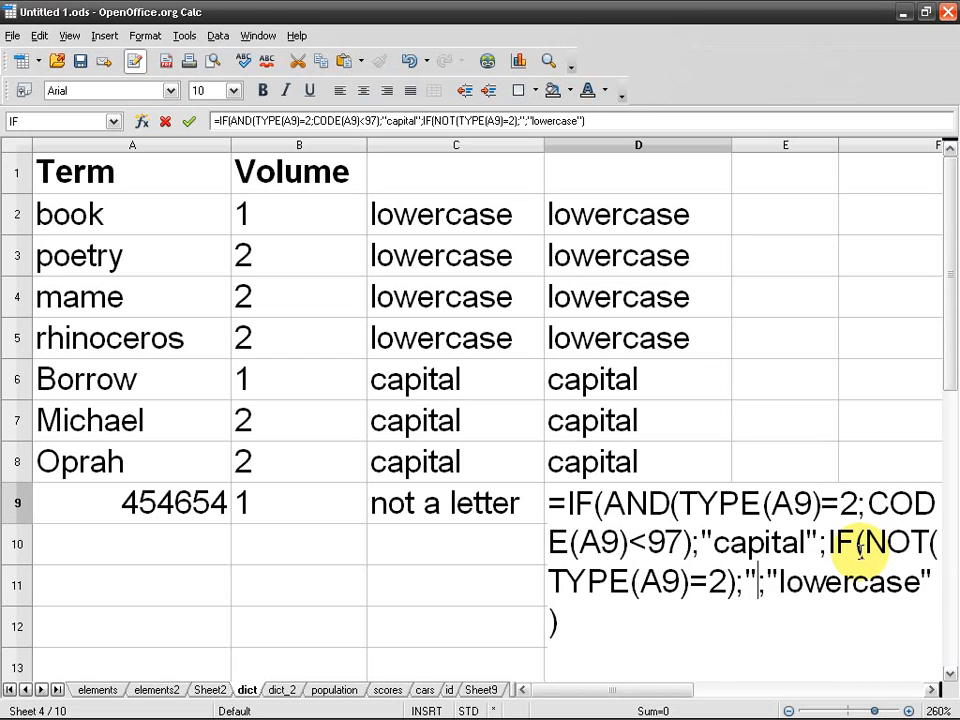
pyautogui.write('not a letter')
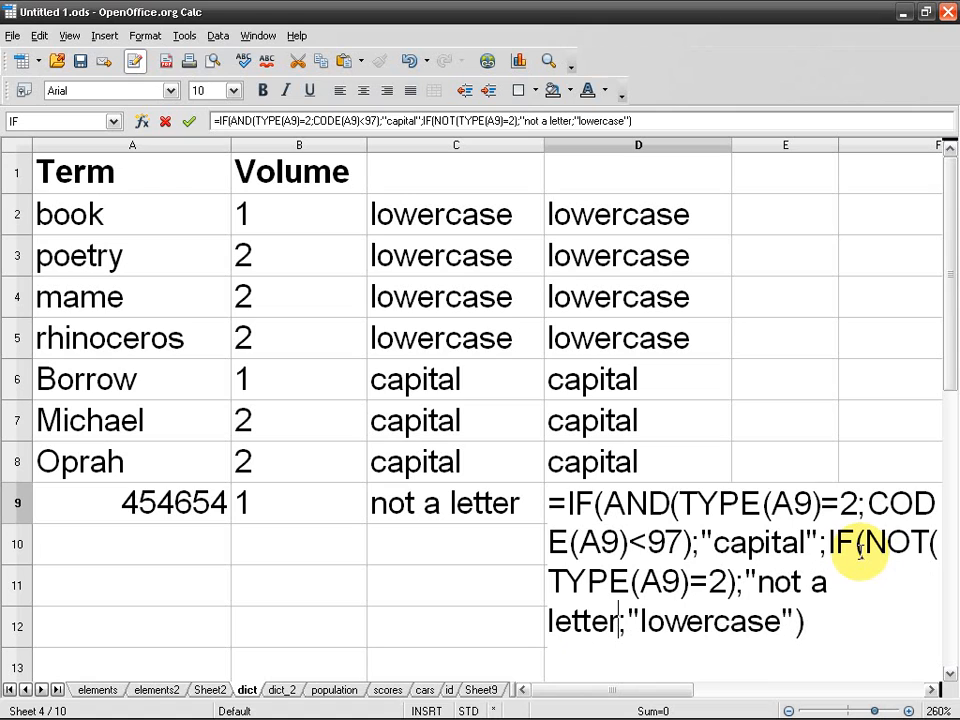
pyautogui.write('"')
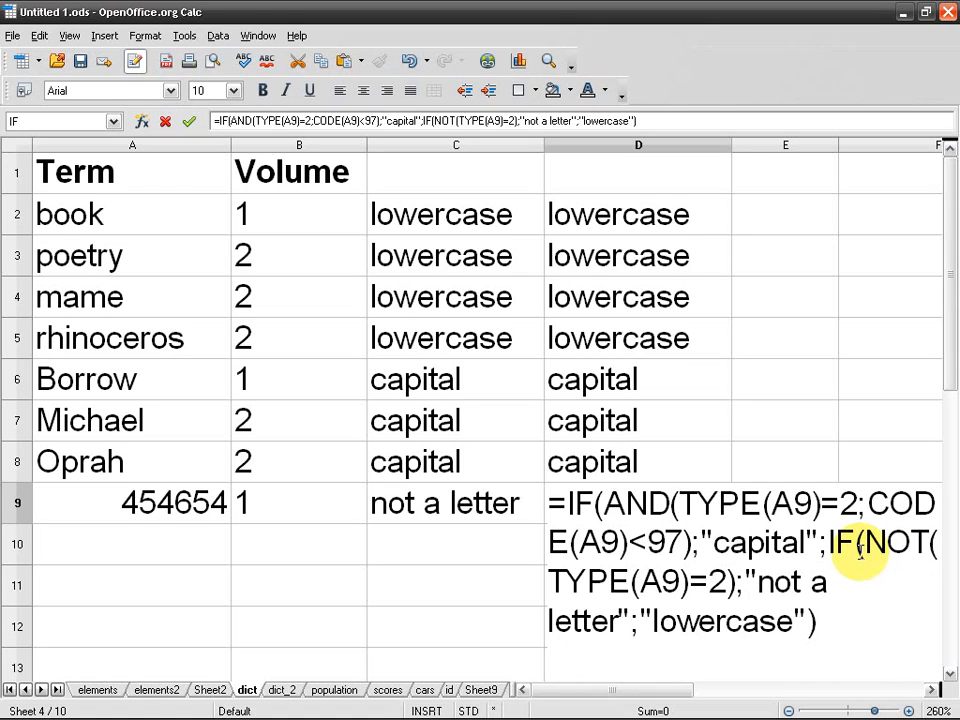
# Step: Add the missing closing parenthesis to the nested D9 formula, commit it, and fill it up column D through D2
pyautogui.press('End')
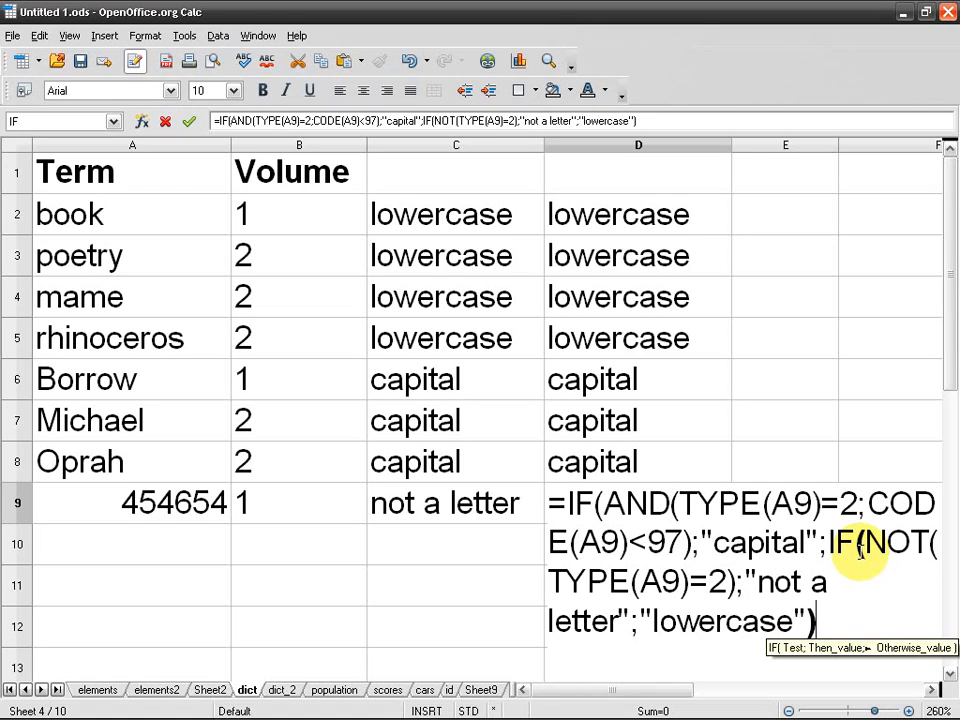
pyautogui.write(')')
pyautogui.press('Return')
pyautogui.press('Up')
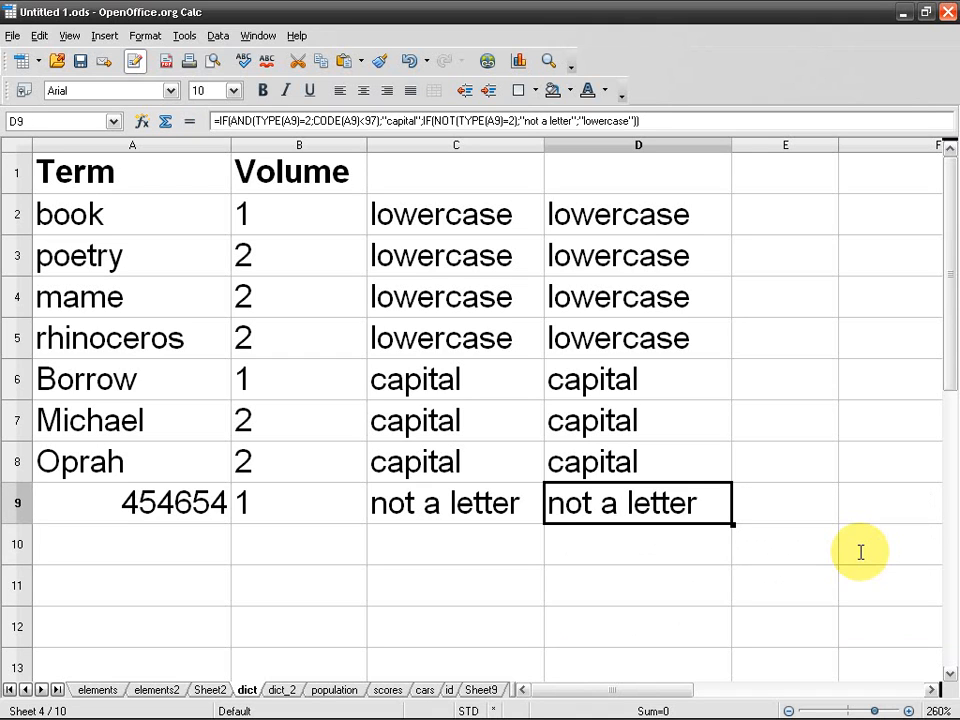
pyautogui.moveTo(730, 512); pyautogui.dragTo(672, 218)
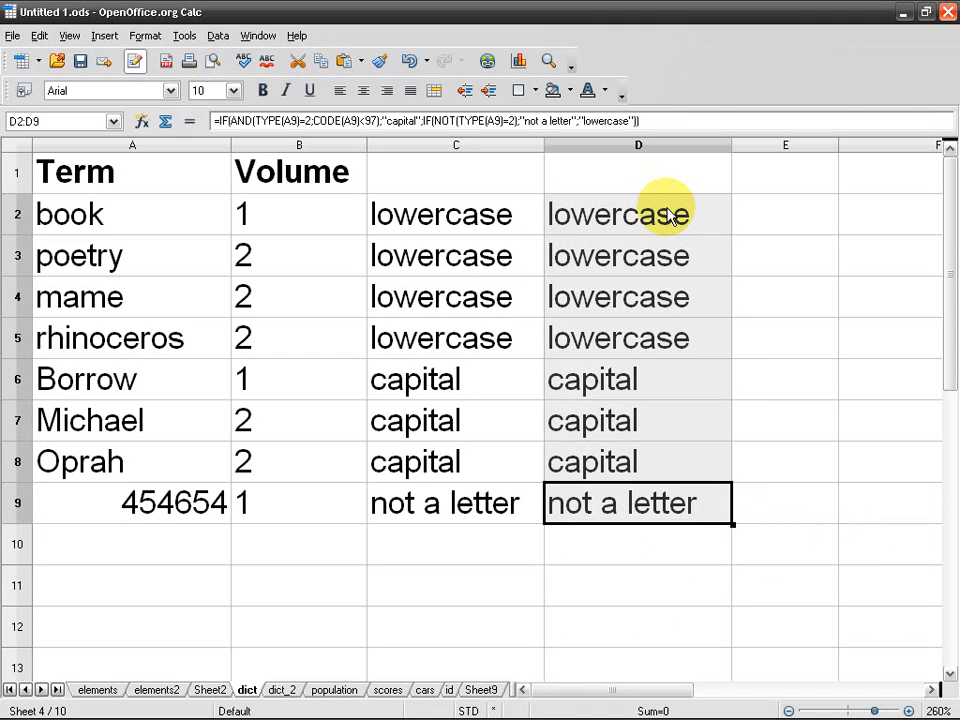
# Step: Reopen the D9 formula and examine its AND test, the negated TYPE condition, and the "not a letter" and "lowercase" values
pyautogui.doubleClick(641, 503)
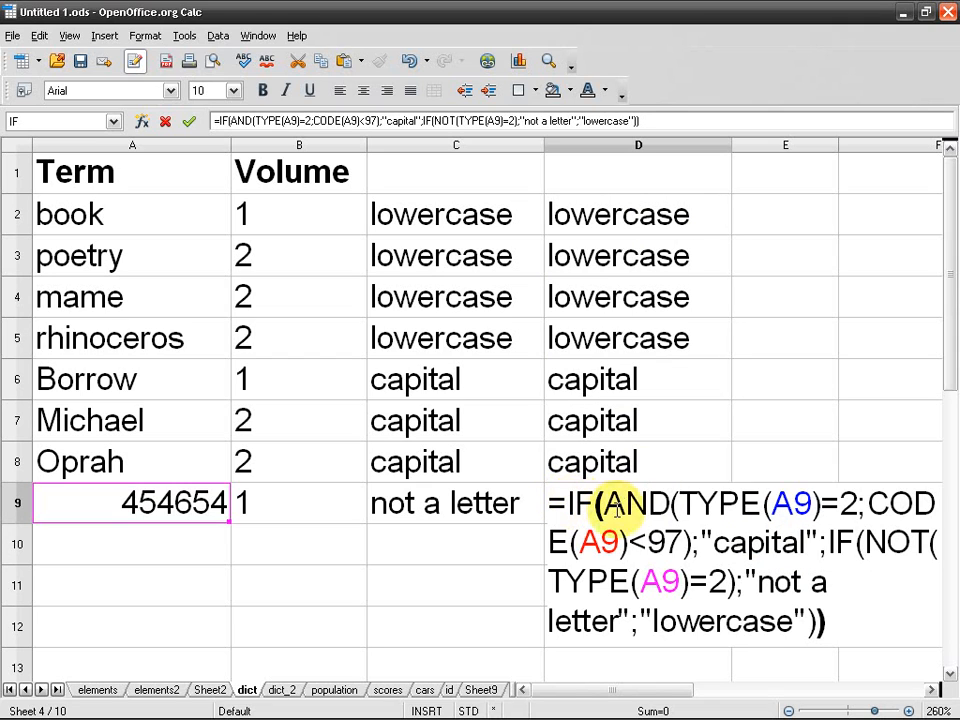
pyautogui.moveTo(604, 502); pyautogui.dragTo(701, 543)
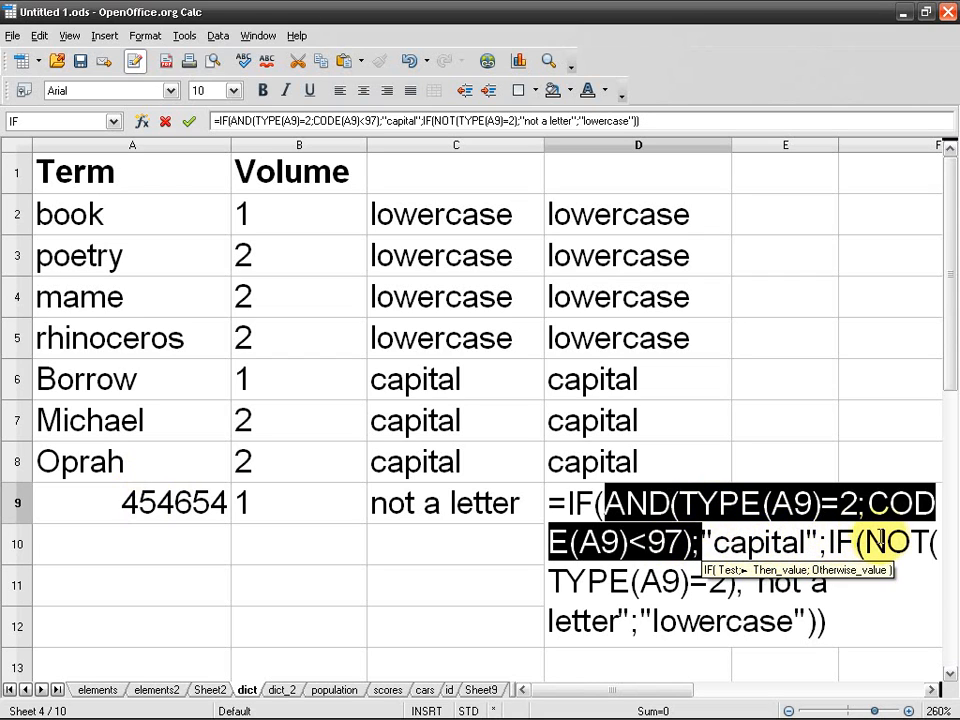
pyautogui.click(551, 580)
pyautogui.moveTo(551, 580); pyautogui.dragTo(726, 582)
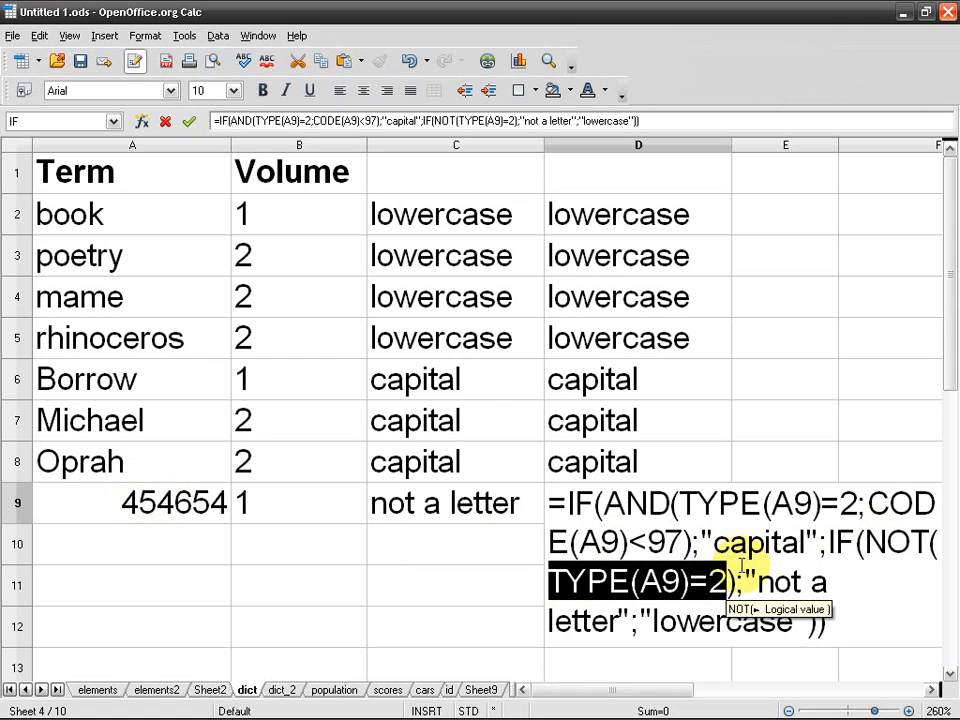
pyautogui.click(750, 580)
pyautogui.moveTo(750, 580); pyautogui.dragTo(793, 621)
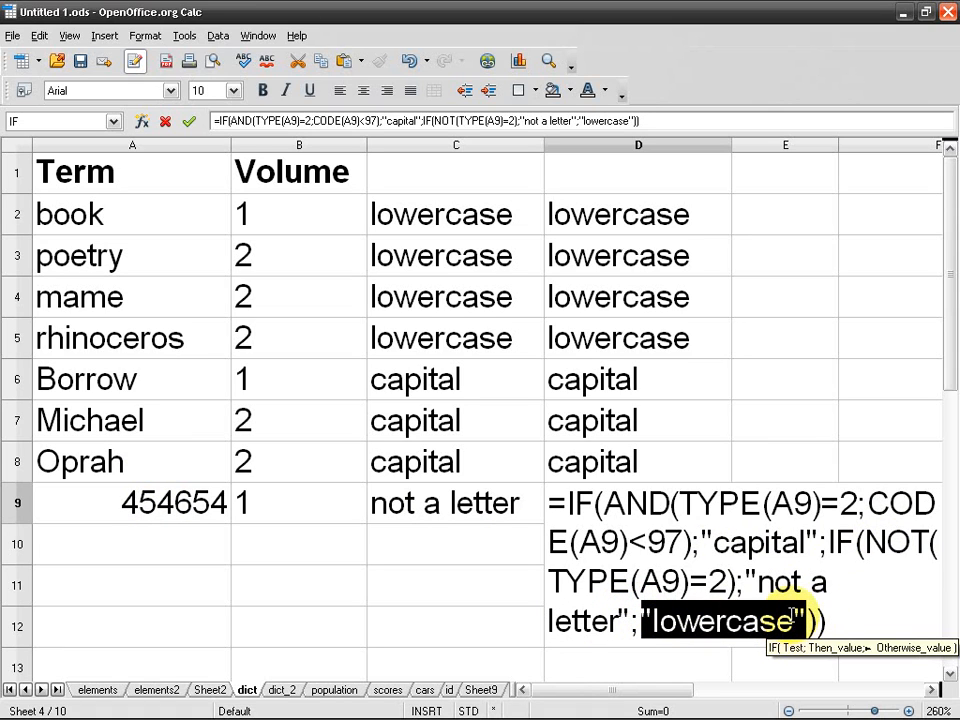
pyautogui.press('Return')
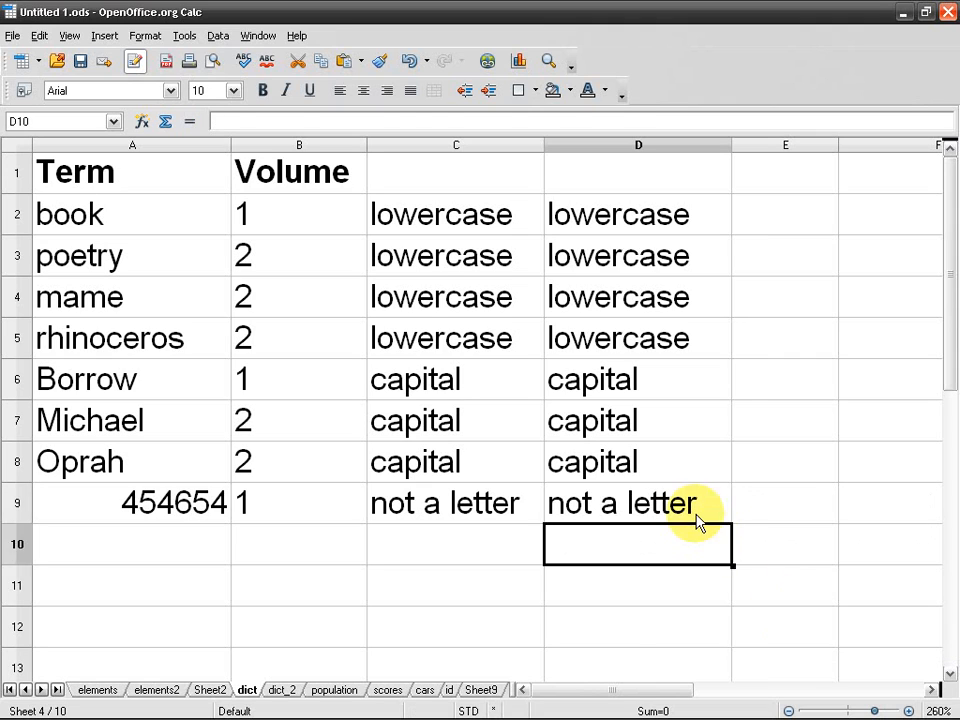
# Step: Fill the nested IF formula from D9 upward over D2:D8 again
pyautogui.click(712, 522)
pyautogui.moveTo(731, 522); pyautogui.dragTo(713, 219)
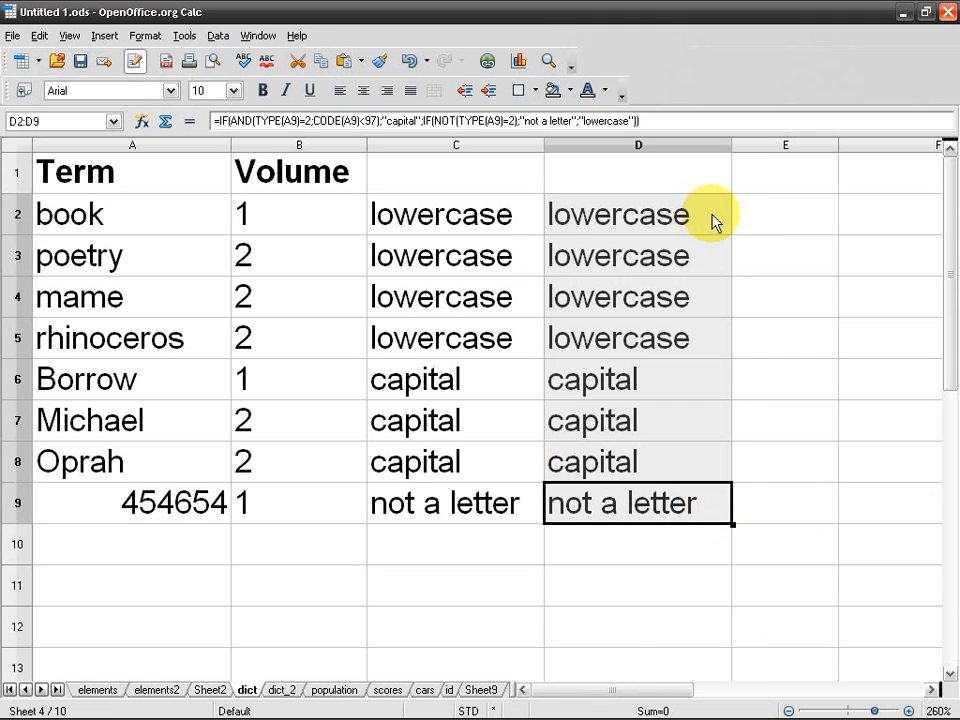